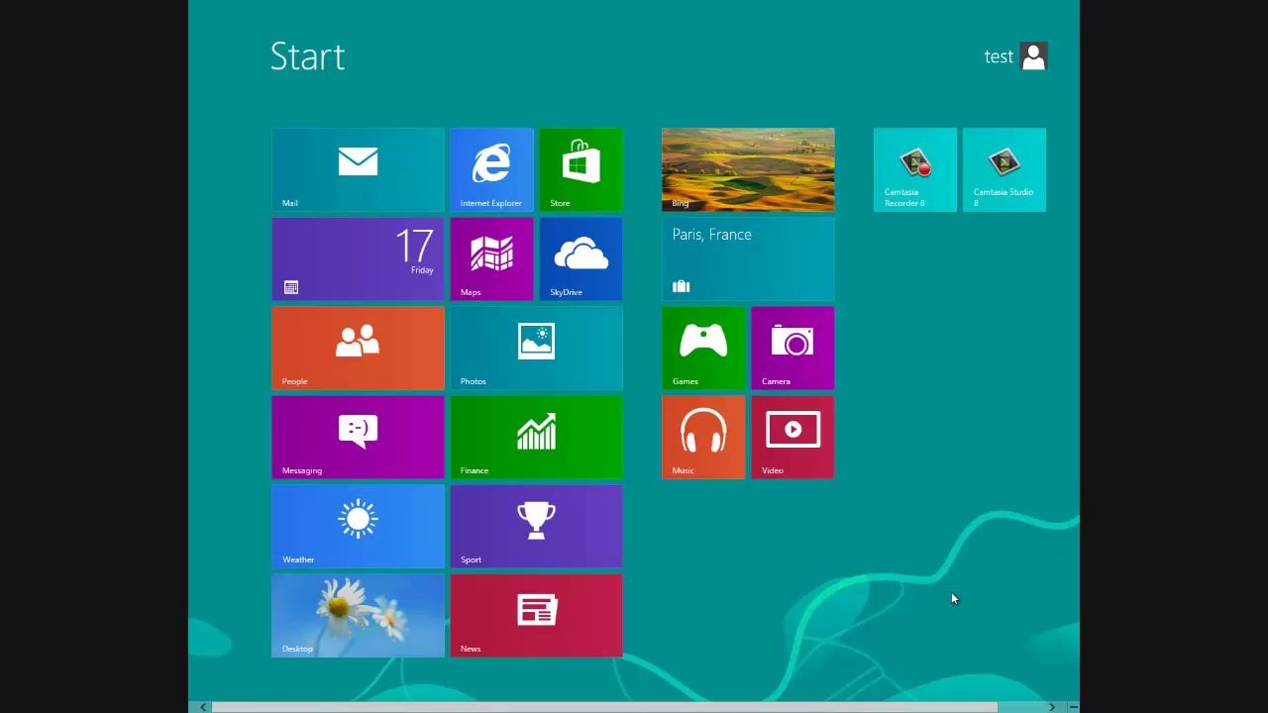
Step: Swap the two Camtasia tiles on the Start screen and move the News tile into the Bing group
click(1052, 707)
scroll(1052, 707, up, 1)
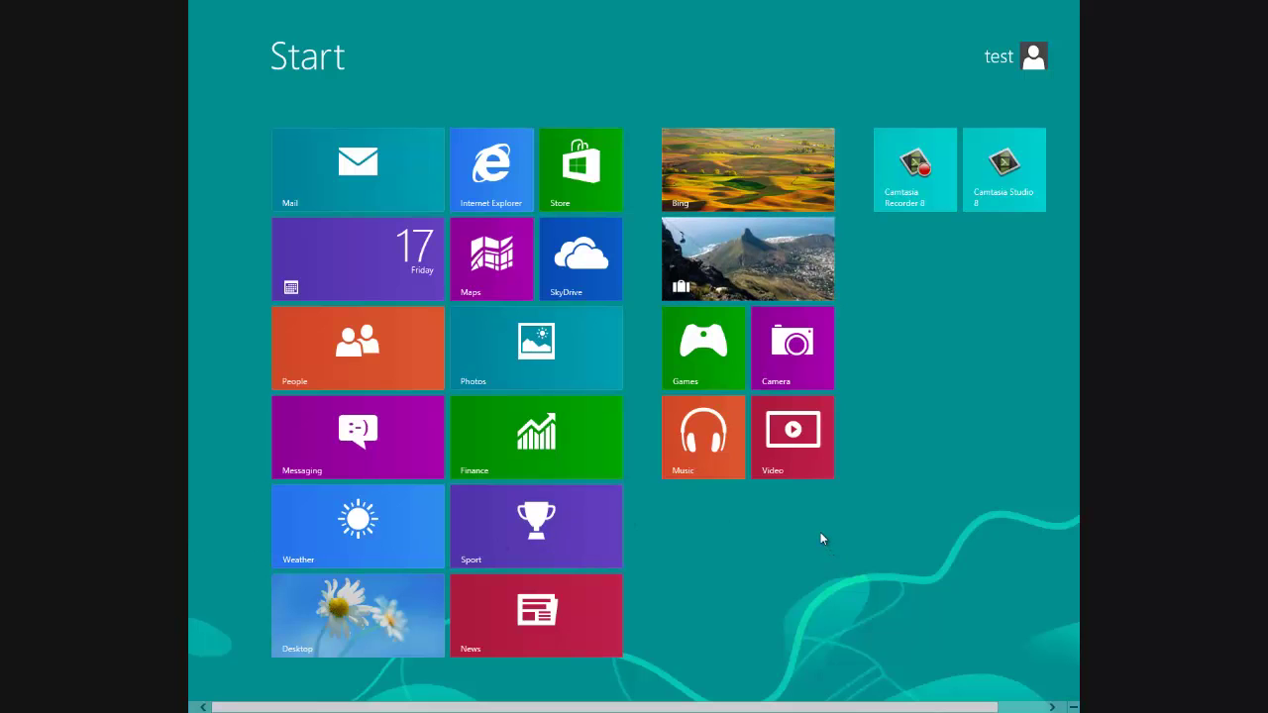
drag(916, 170, 839, 262)
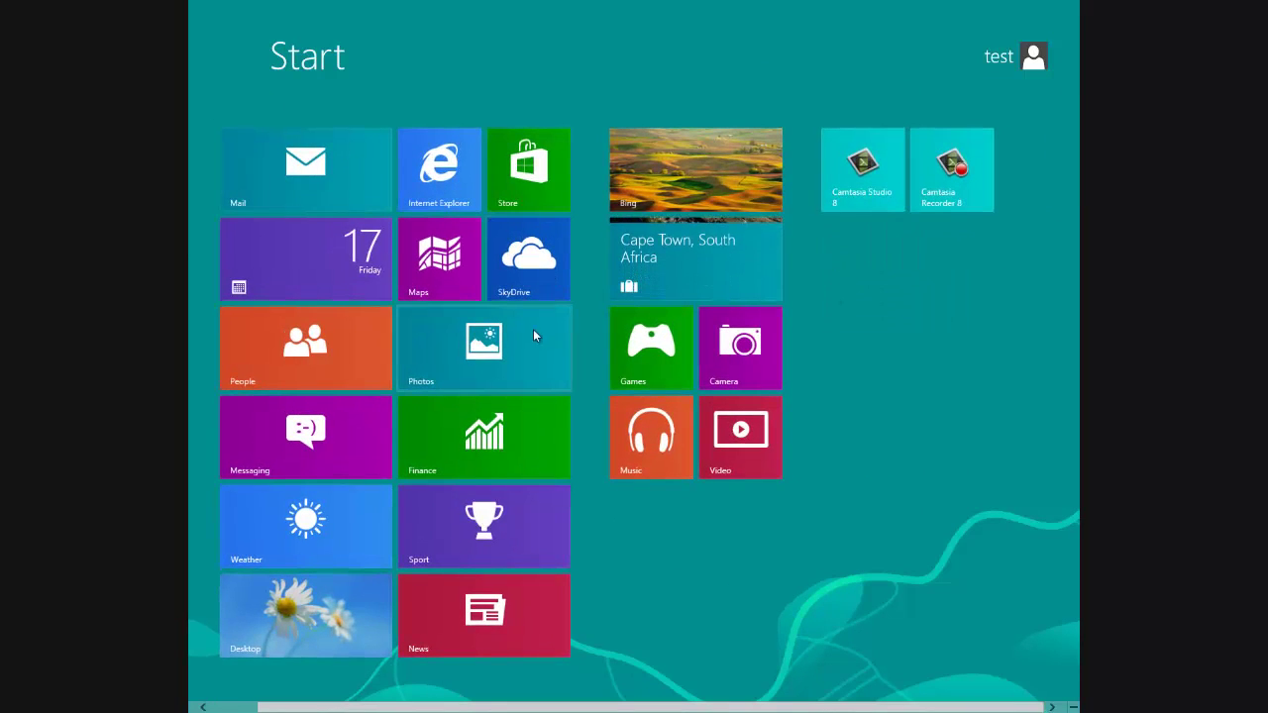
drag(533, 331, 547, 596)
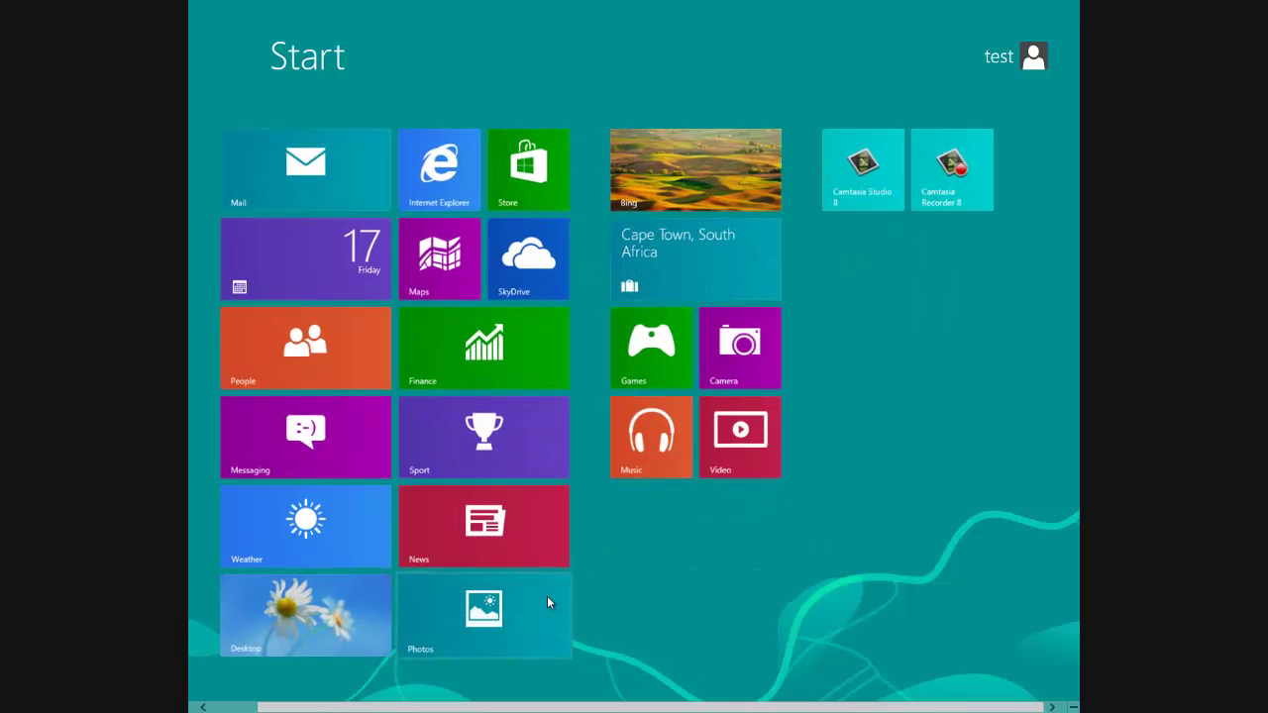
drag(532, 541, 829, 541)
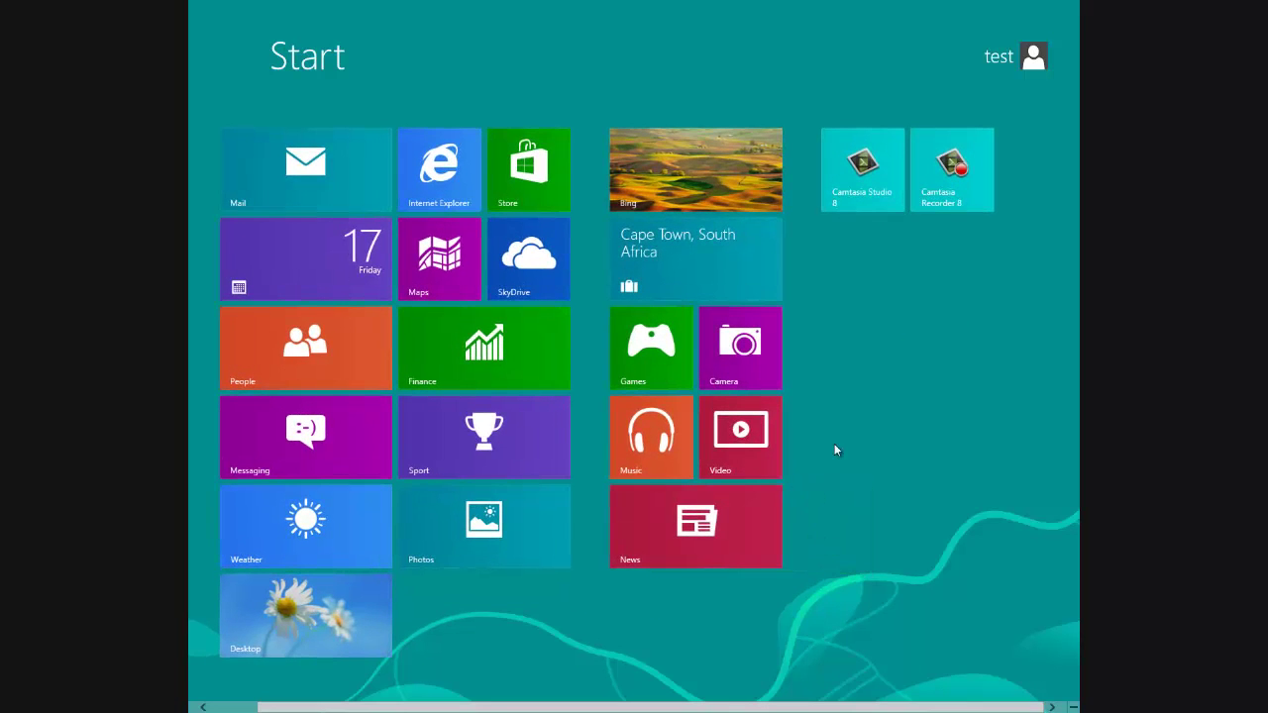
Step: Rearrange the Start tiles, moving Camera and Photos to the Camtasia group, Sport to the Bing group and Weather to the first group's second column
drag(762, 371, 919, 420)
drag(649, 383, 644, 535)
drag(476, 522, 901, 436)
drag(503, 455, 753, 585)
drag(376, 523, 566, 493)
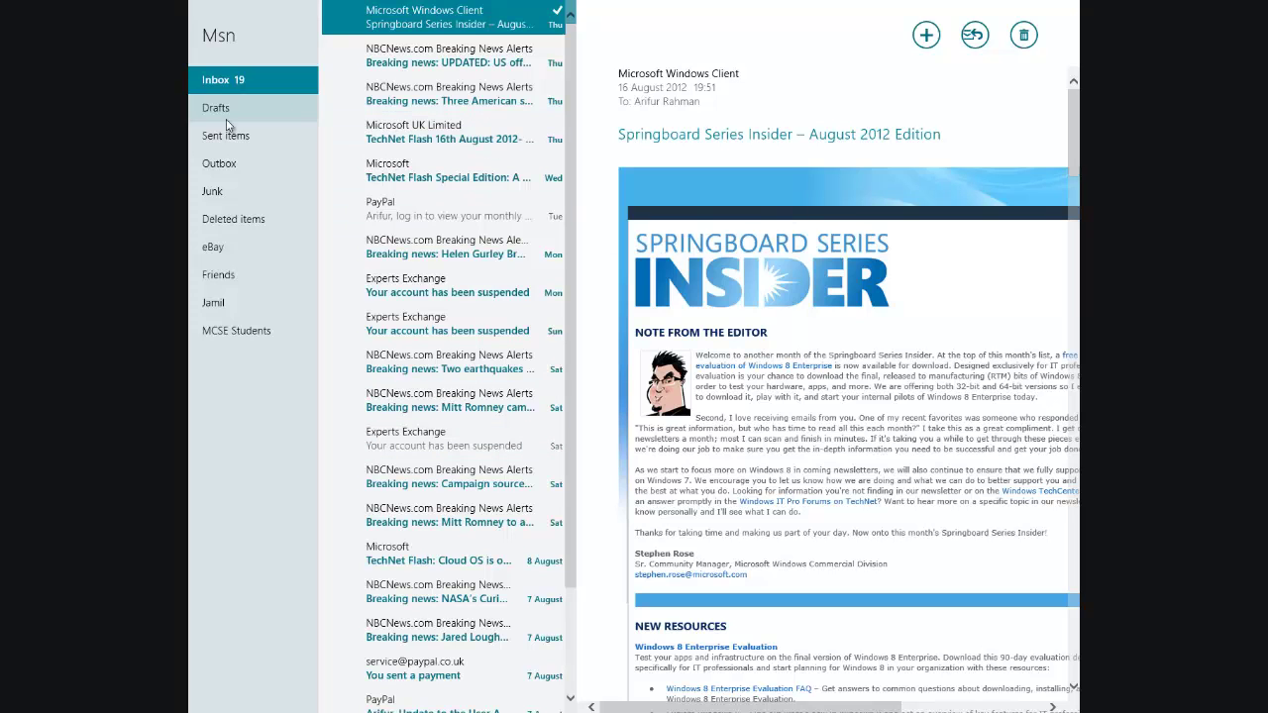
Step: Look through inbox messages, including the TechNet Flash Special Edition, read the Helen Gurley Brown breaking news message, and return to the Start screen
click(474, 106)
click(485, 182)
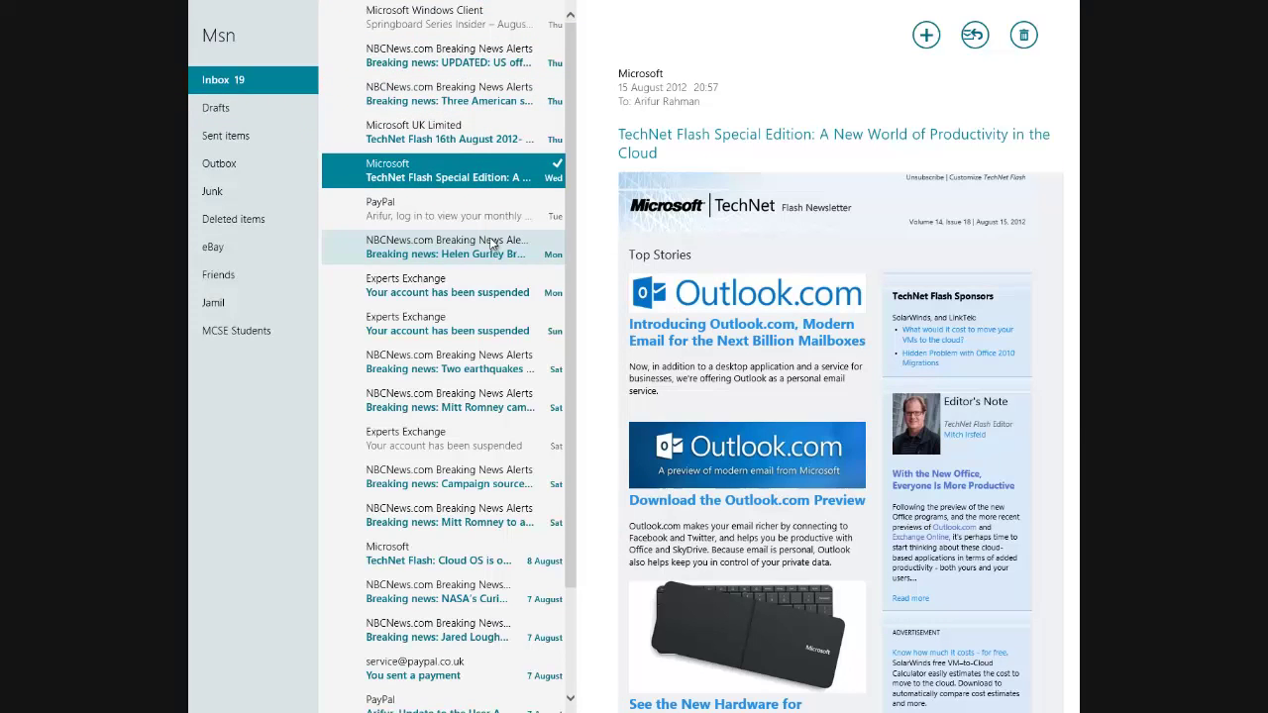
click(492, 258)
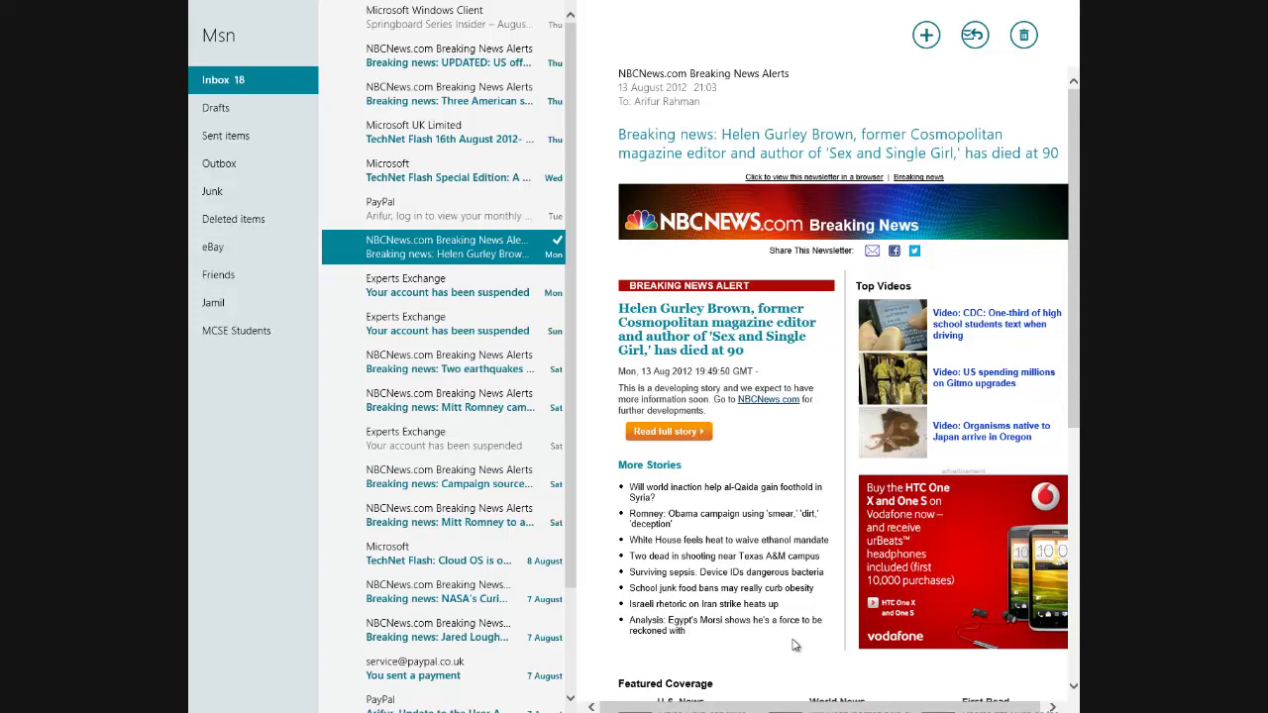
scroll(1078, 123, down, 5)
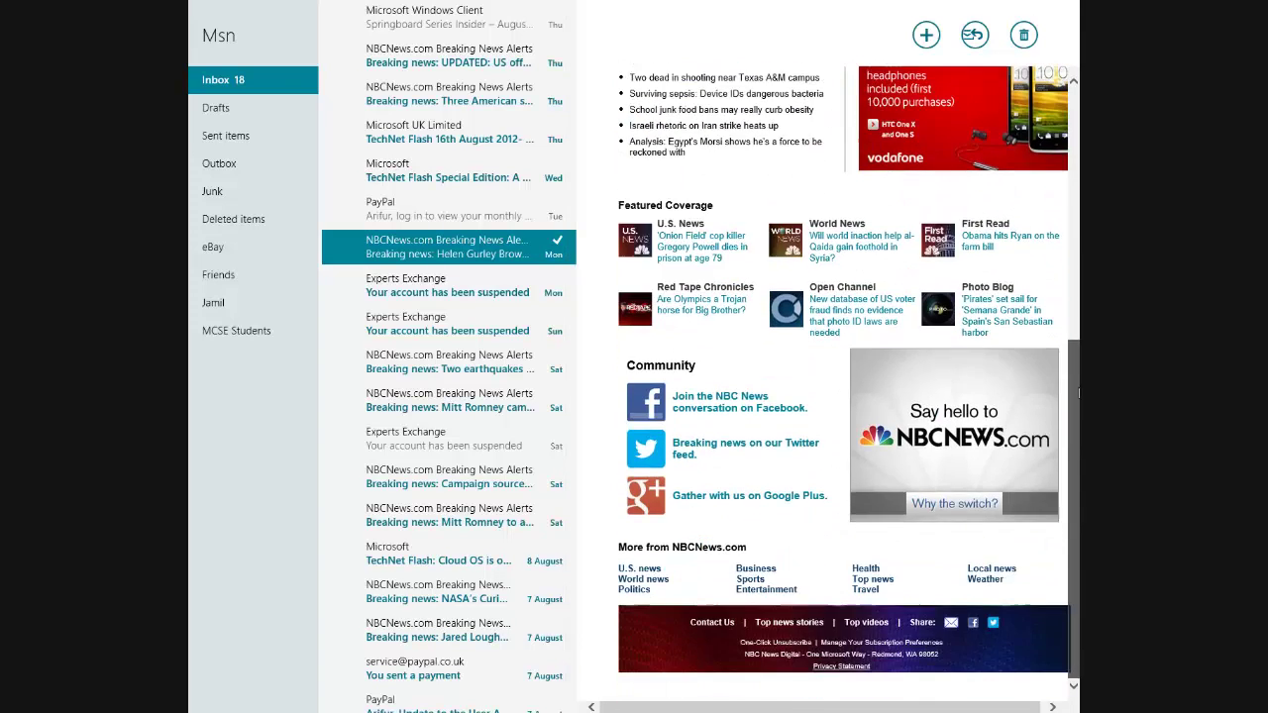
scroll(856, 132, up, 5)
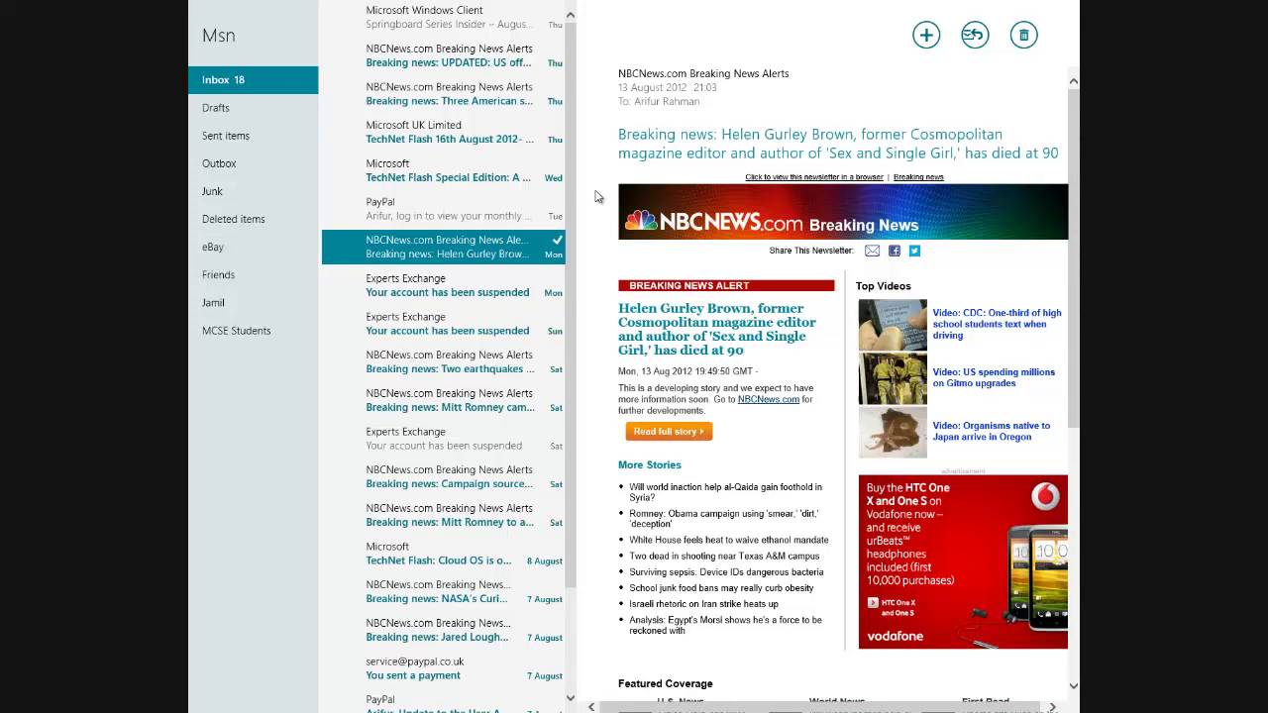
key(super)
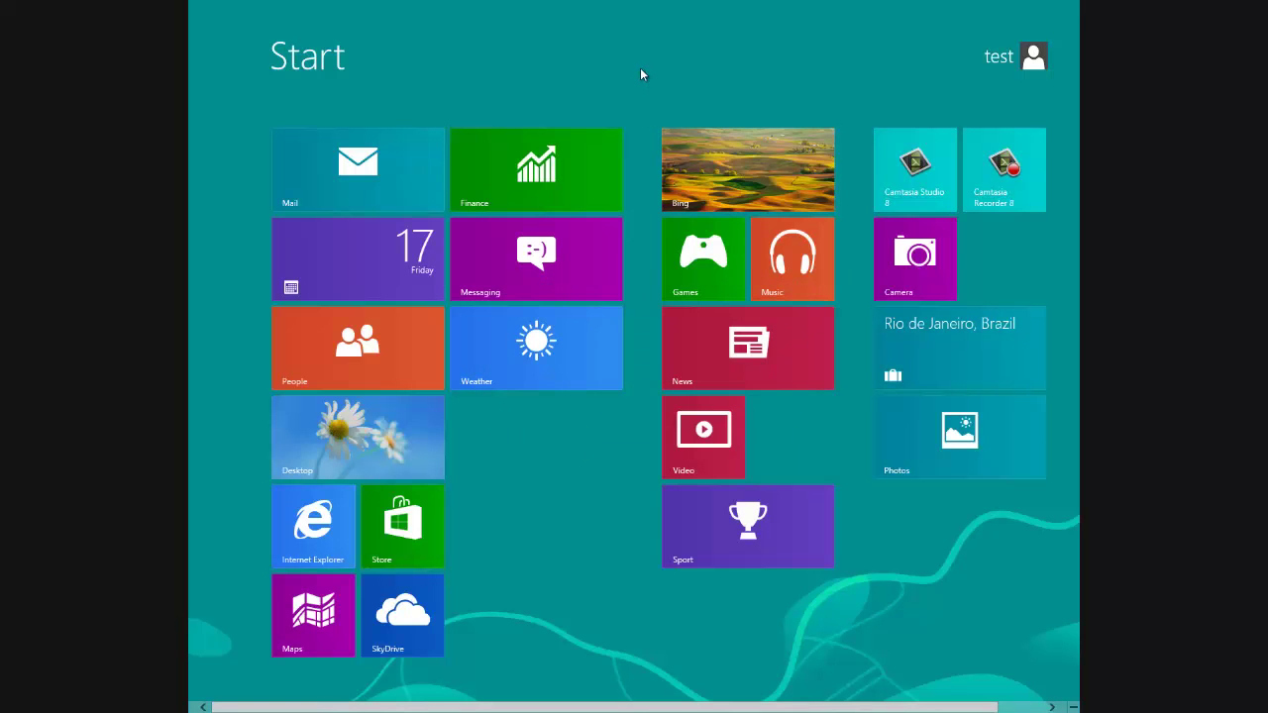
Step: Open the Calendar, switch it from the week view to the Today and Tomorrow day view, and return to the Start screen
click(388, 272)
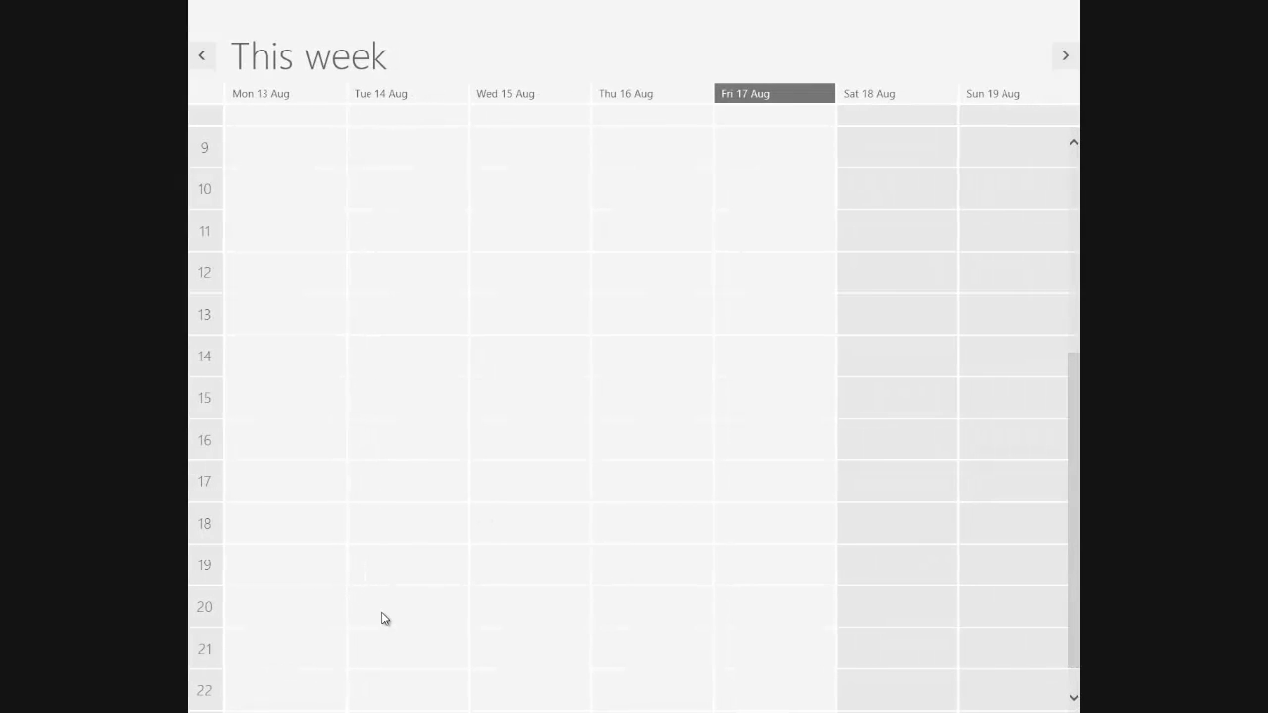
right_click(382, 617)
click(230, 677)
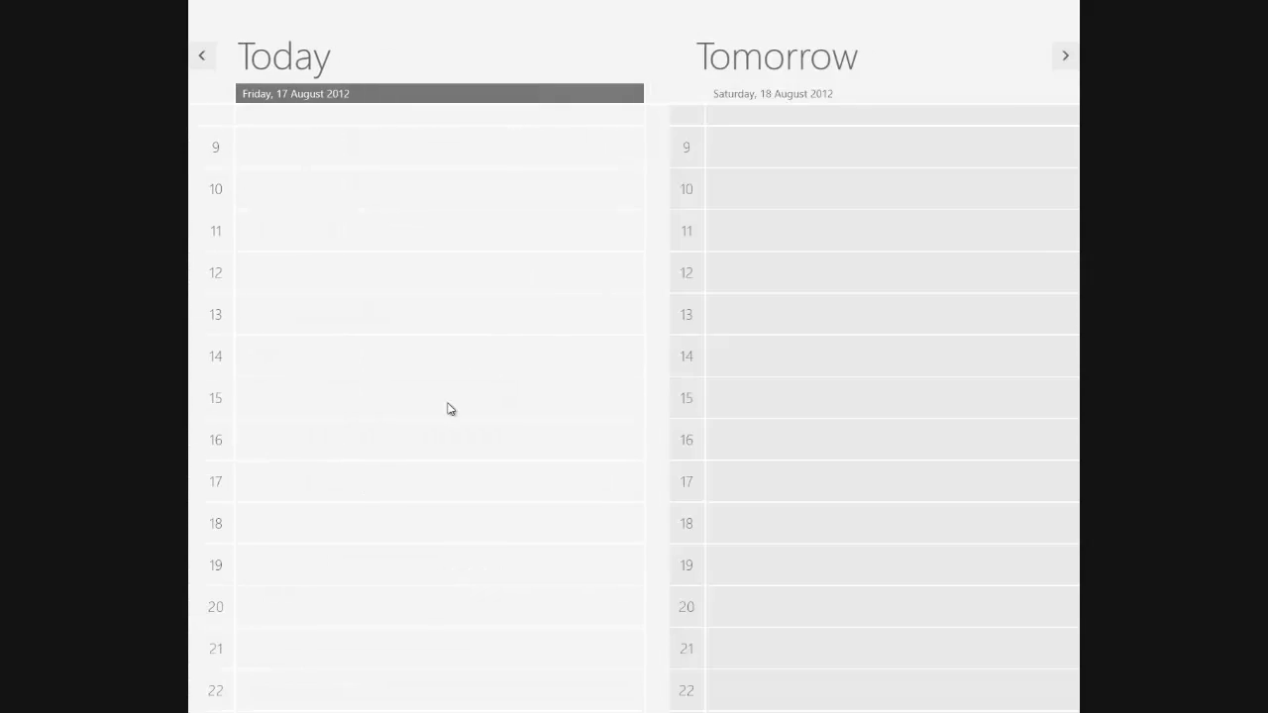
click(248, 360)
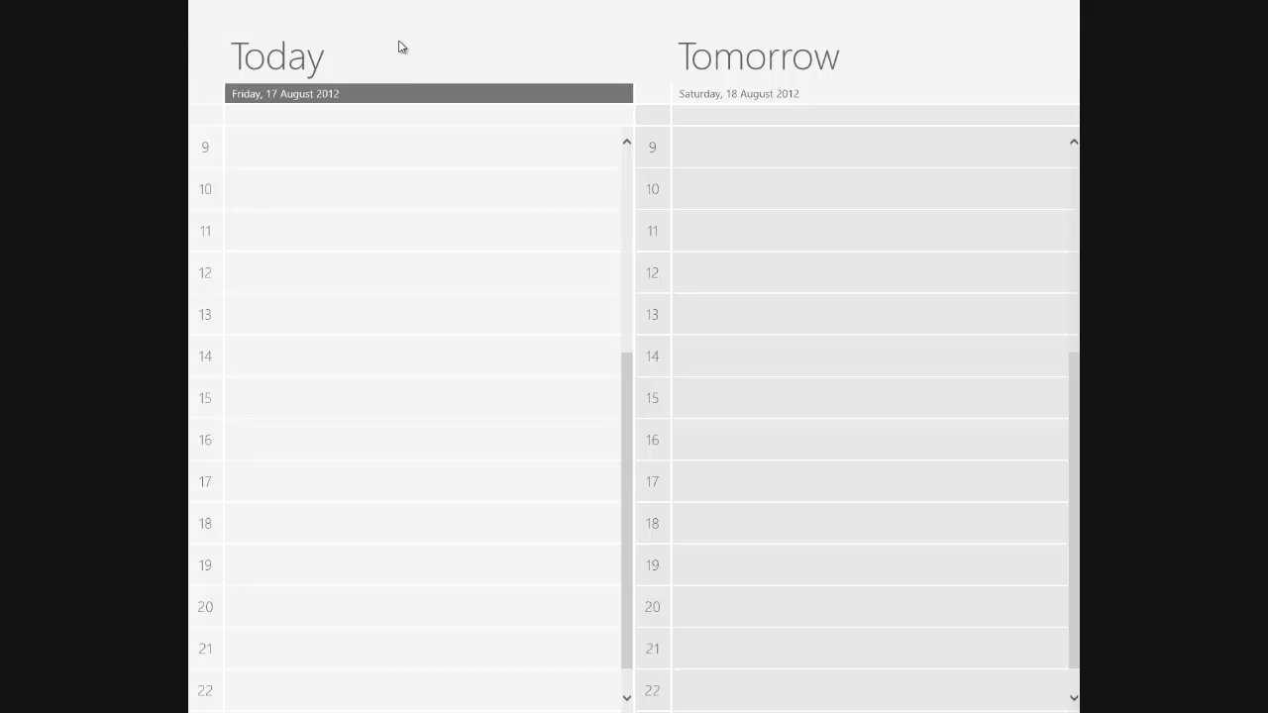
key(super)
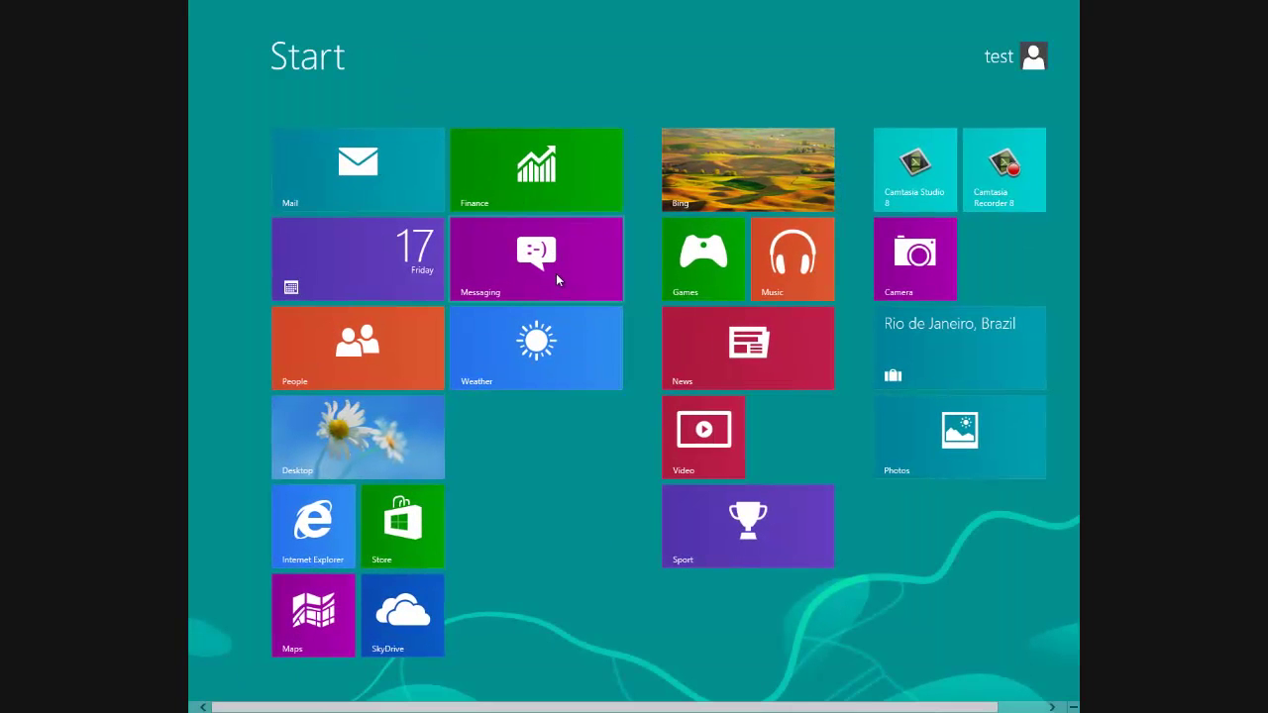
Step: View the account owner's profile from Messaging, look at the Calendar's month view, and return to the Start screen
click(556, 274)
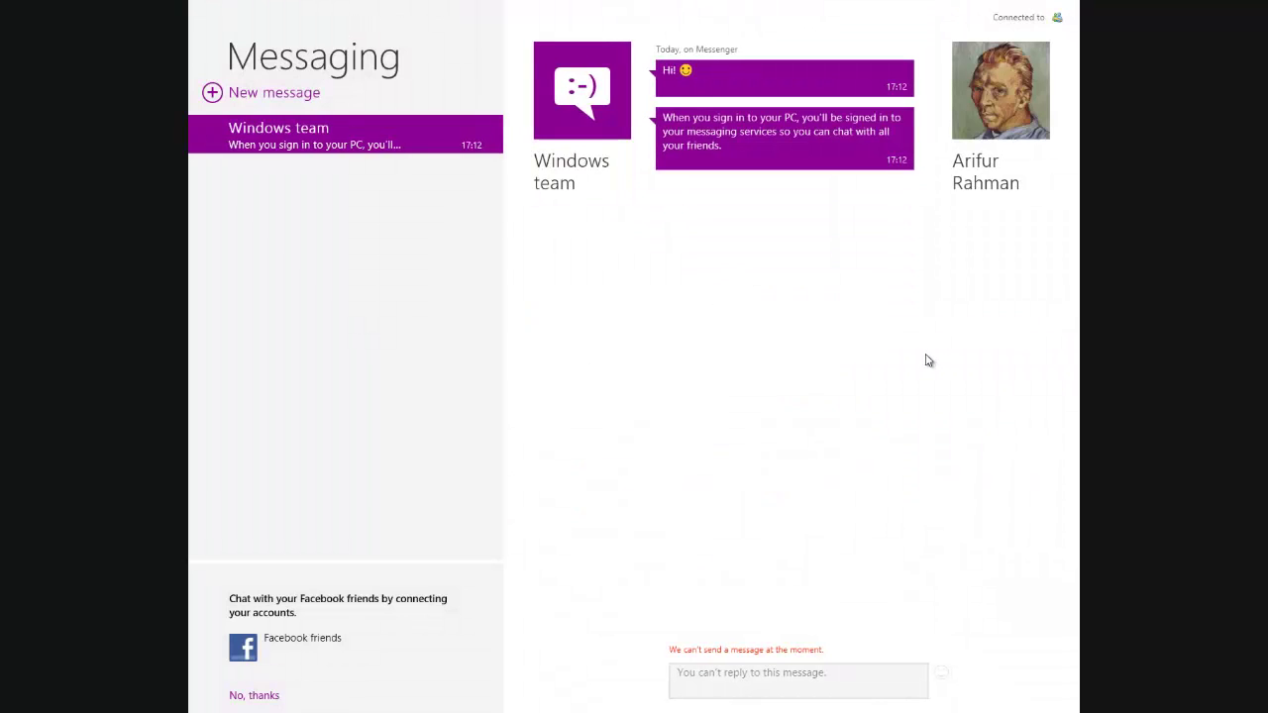
click(1000, 99)
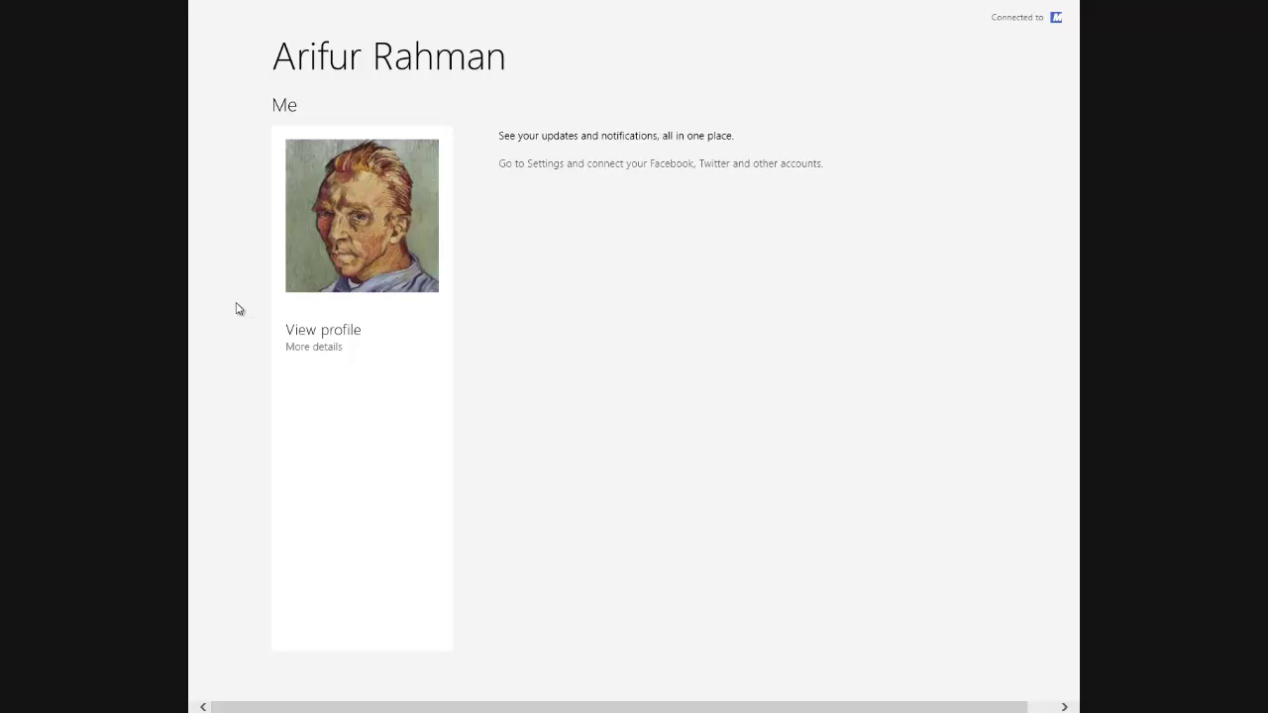
key(super)
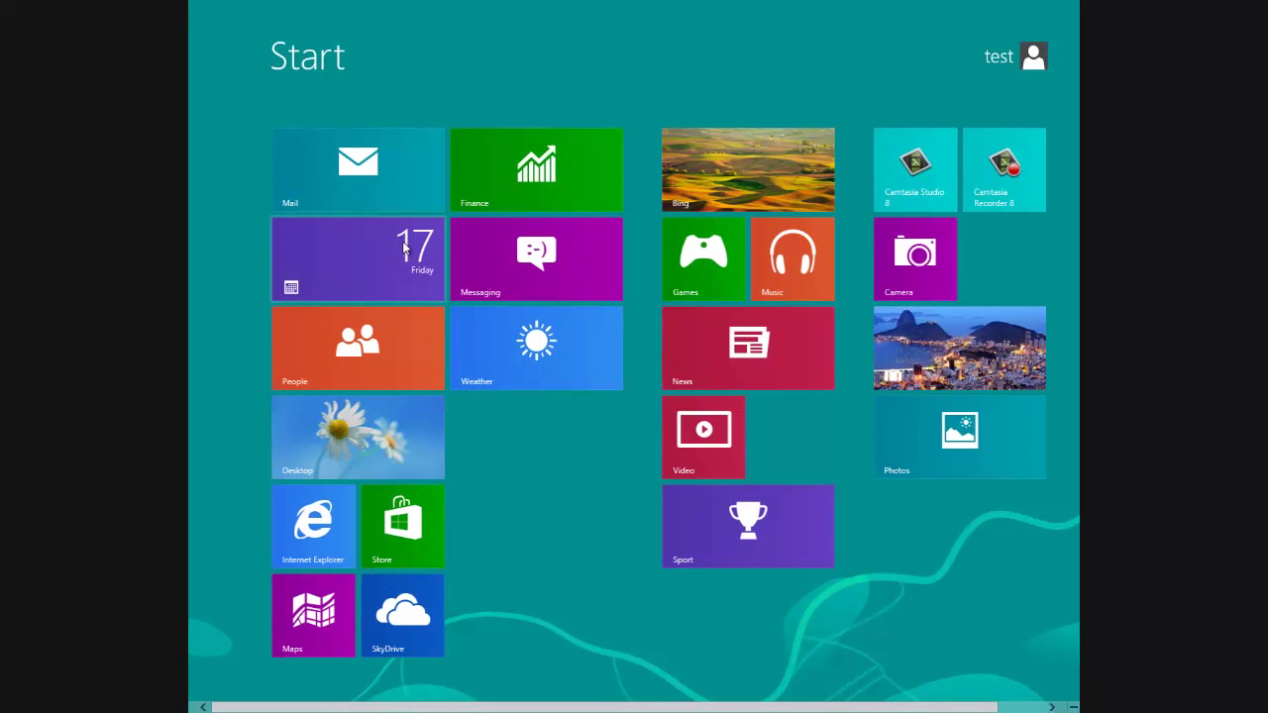
click(389, 270)
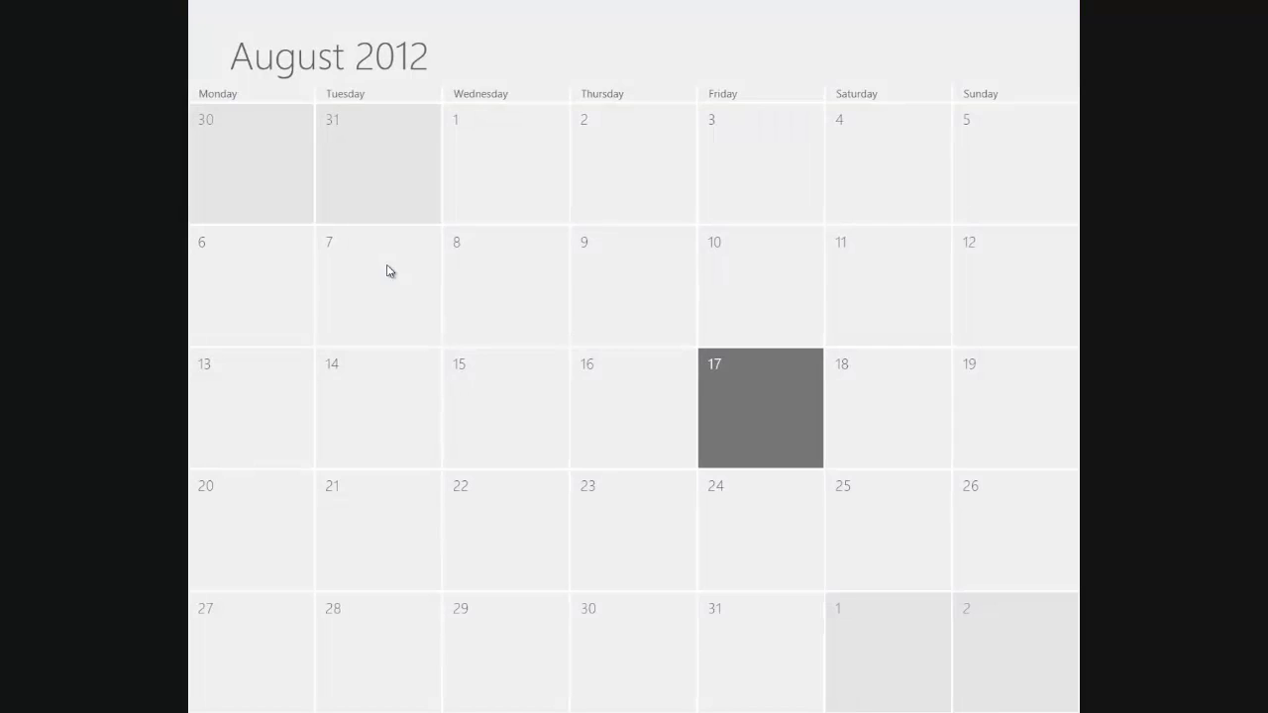
key(super)
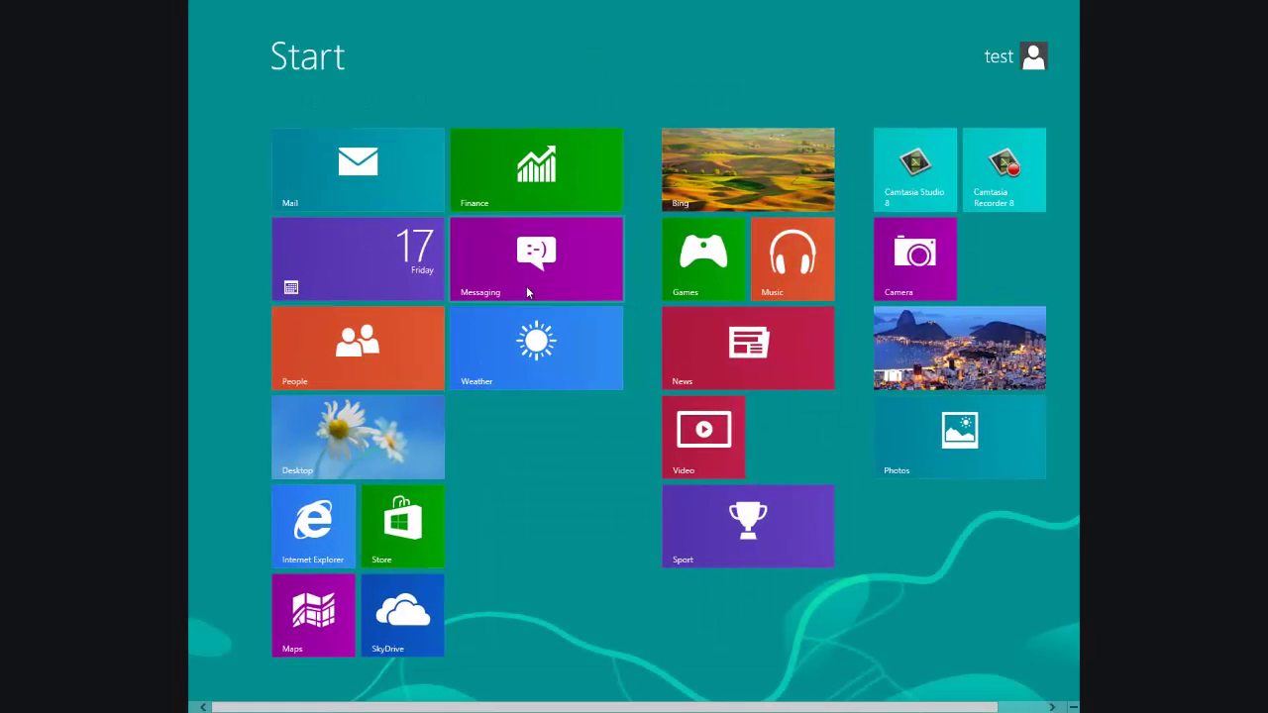
Step: Start a new message in Messaging to the second contact listed under B, and dismiss the suggestion to connect Facebook friends
click(526, 287)
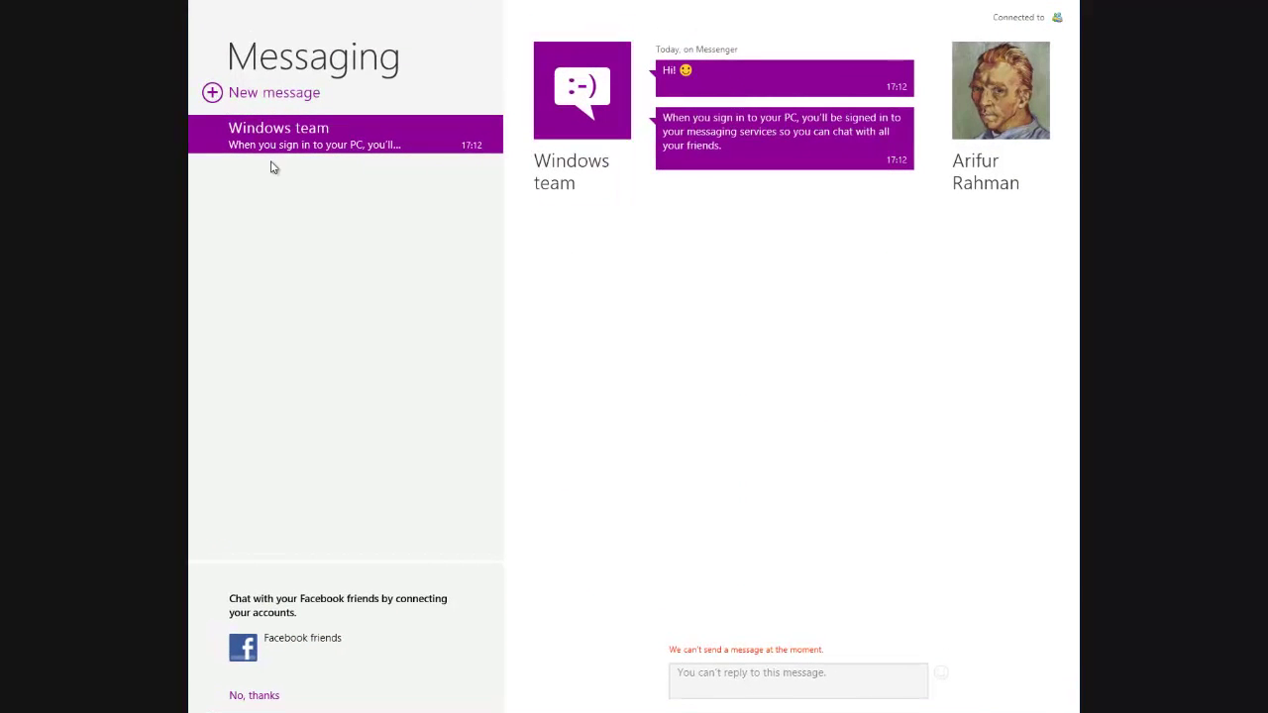
click(213, 93)
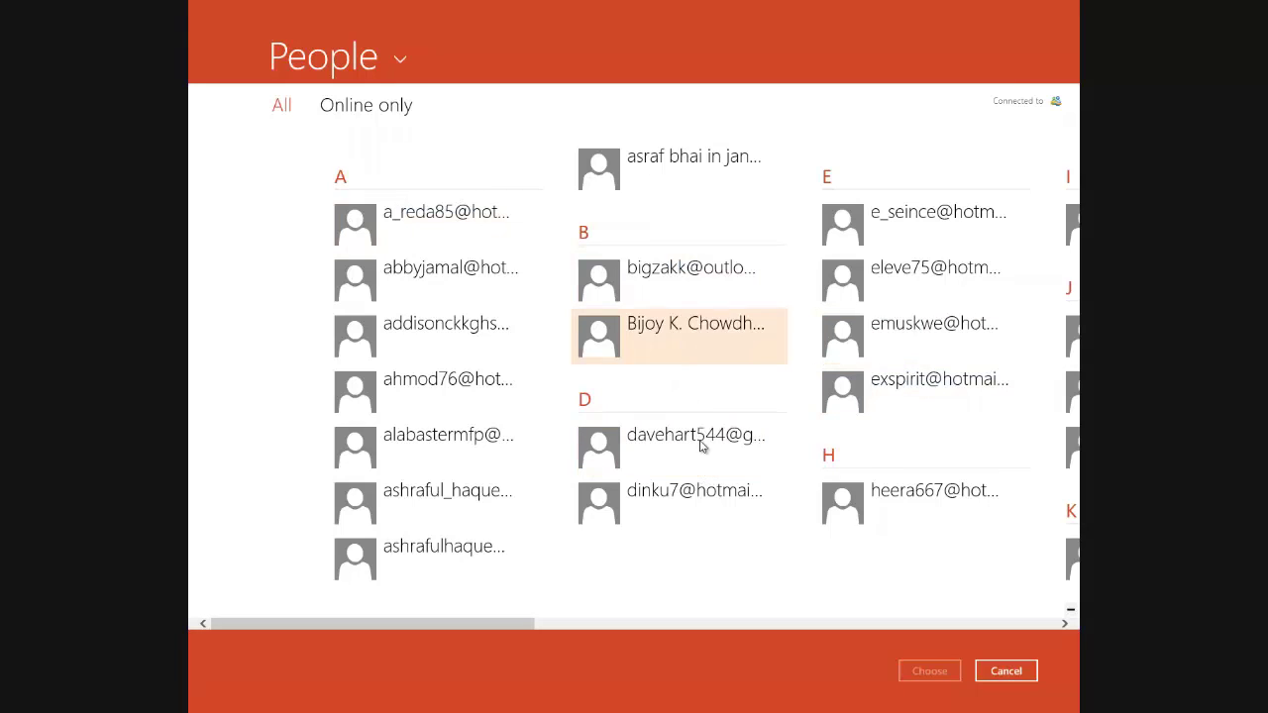
click(730, 325)
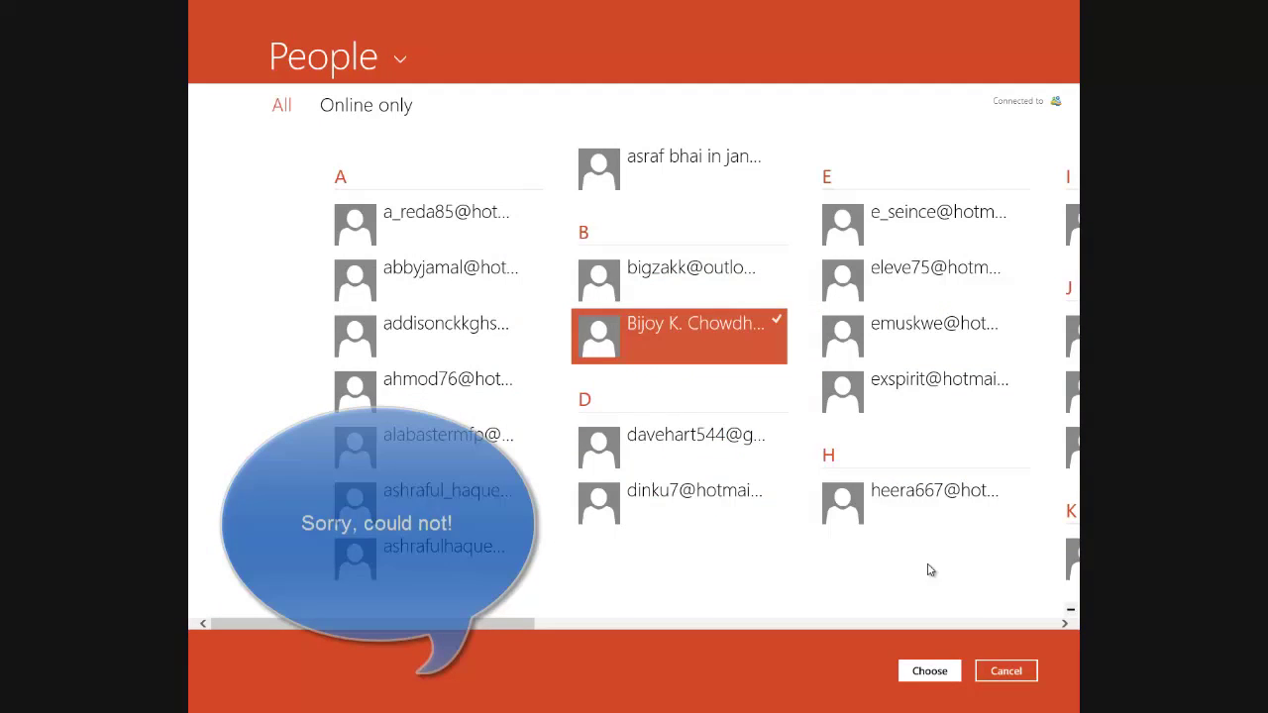
click(930, 671)
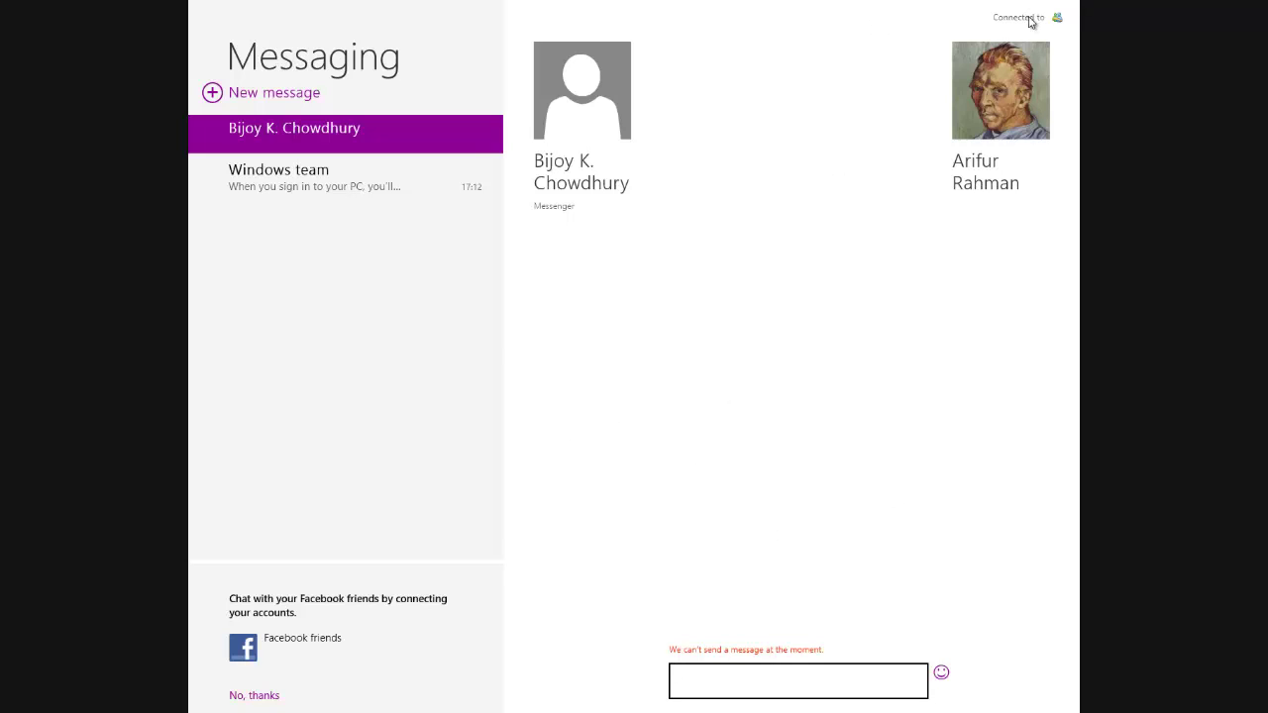
click(254, 696)
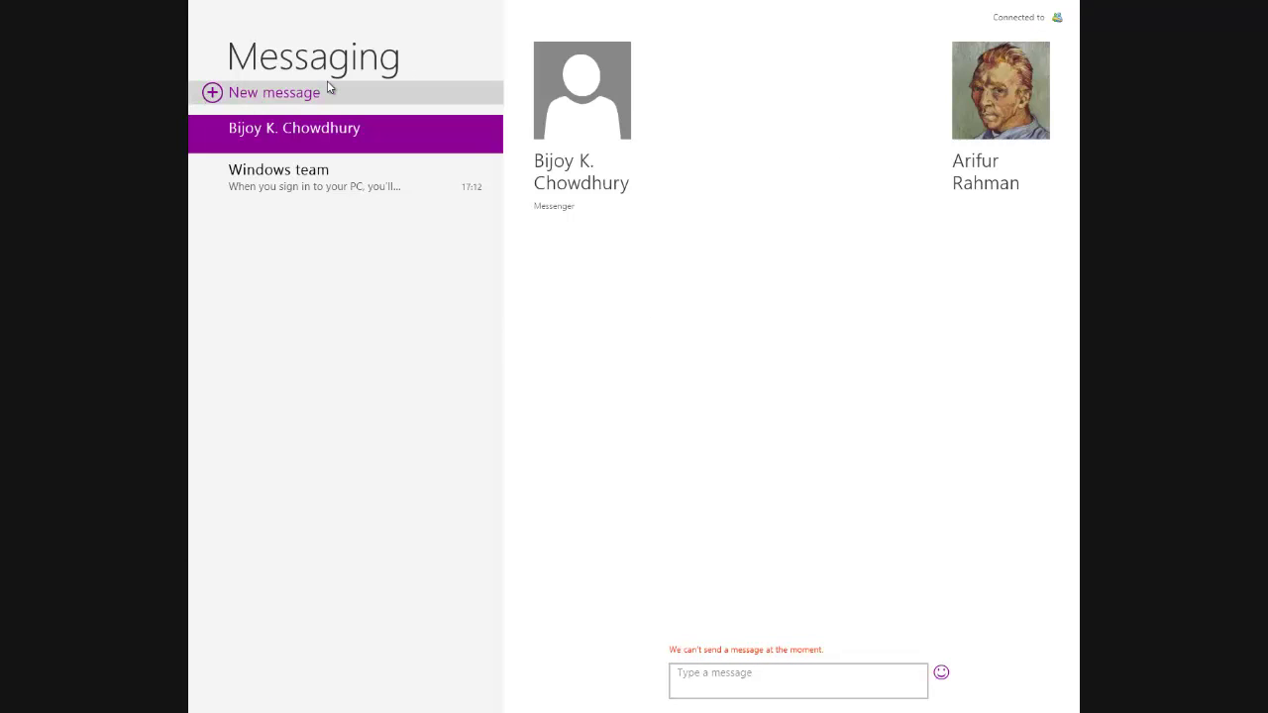
key(super)
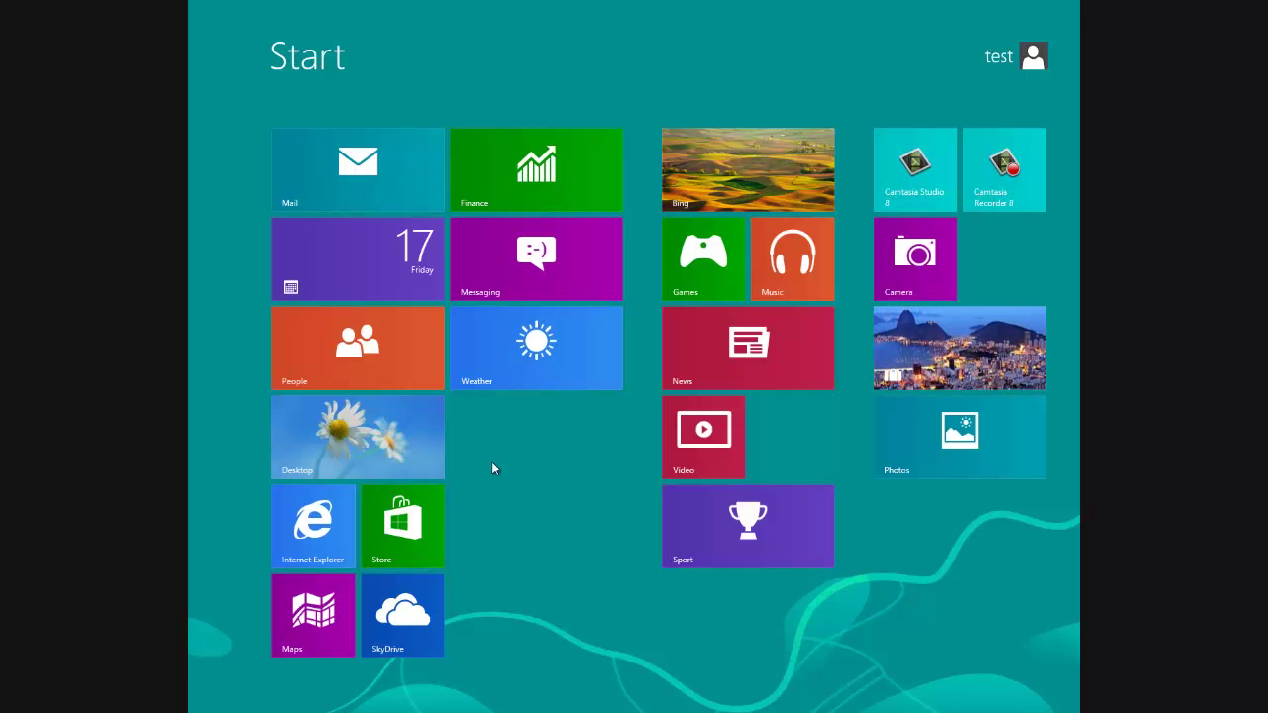
Step: Switch back and forth between the Start screen and the desktop, ending on the desktop
key(super+d)
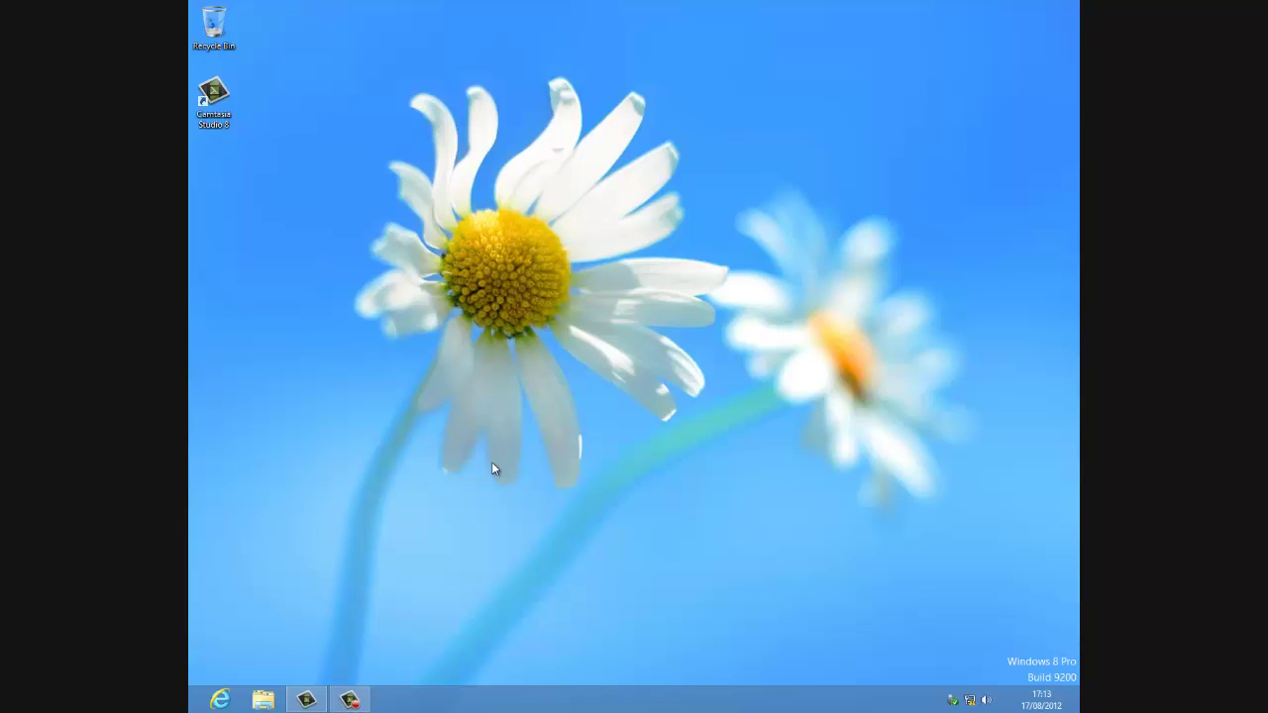
key(super)
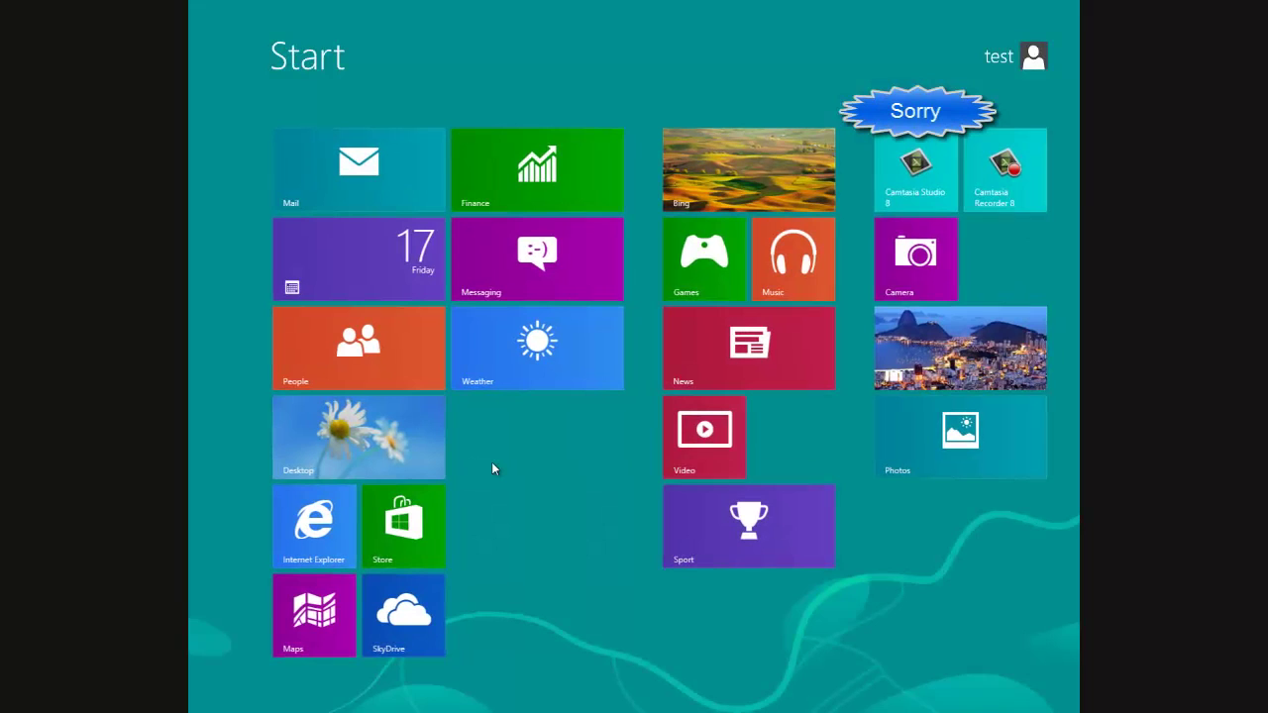
key(super+d)
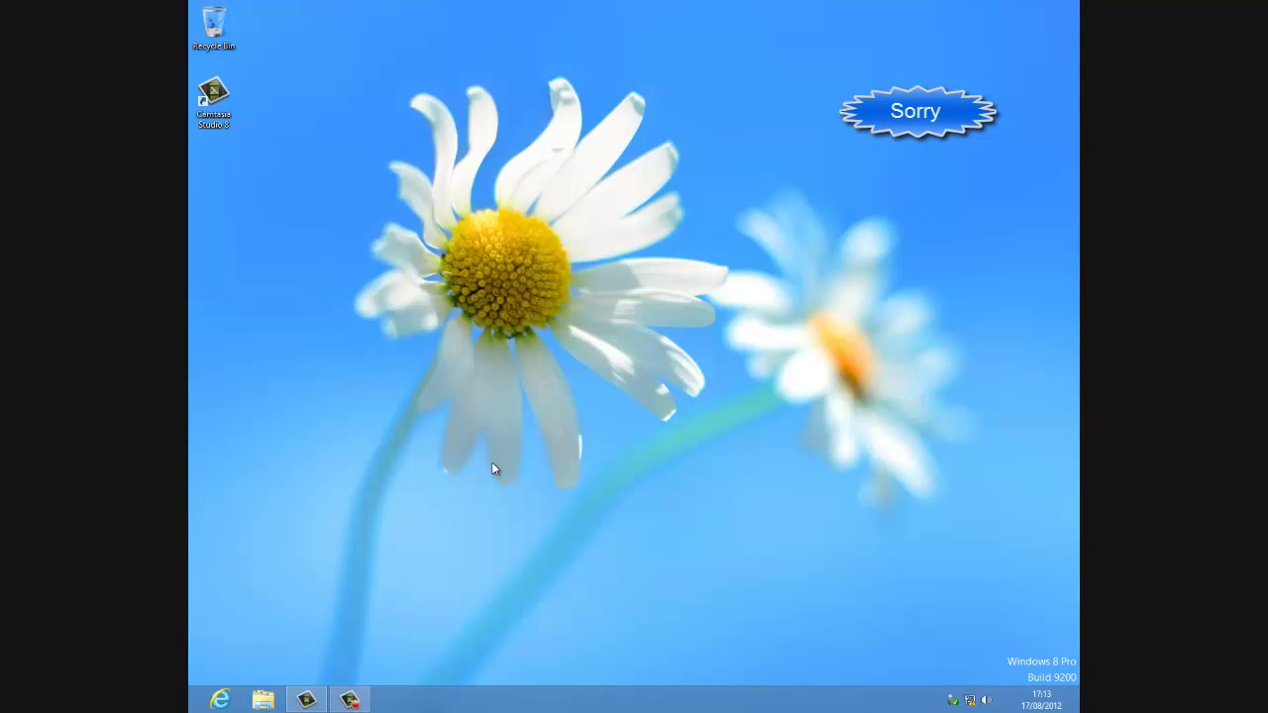
Step: Configure the taskbar to use small buttons that show their labels instead of always being combined
right_click(406, 700)
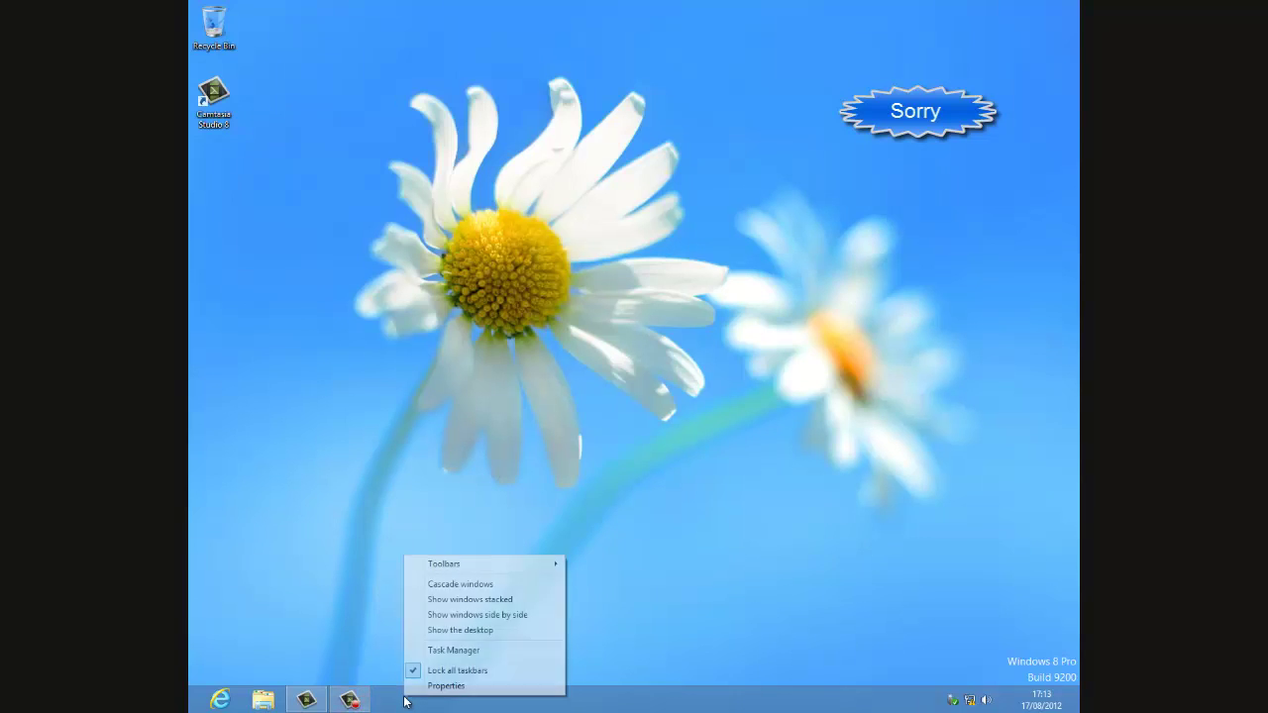
click(426, 684)
click(250, 428)
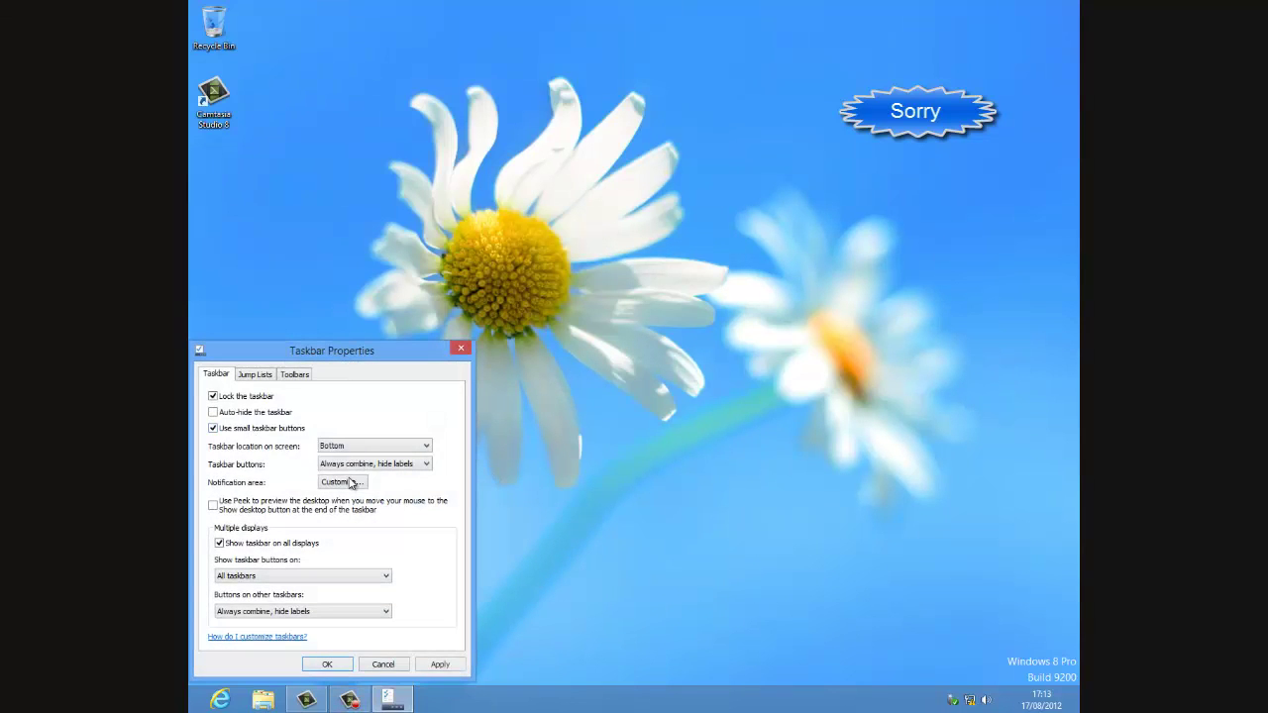
click(355, 463)
click(361, 481)
click(327, 663)
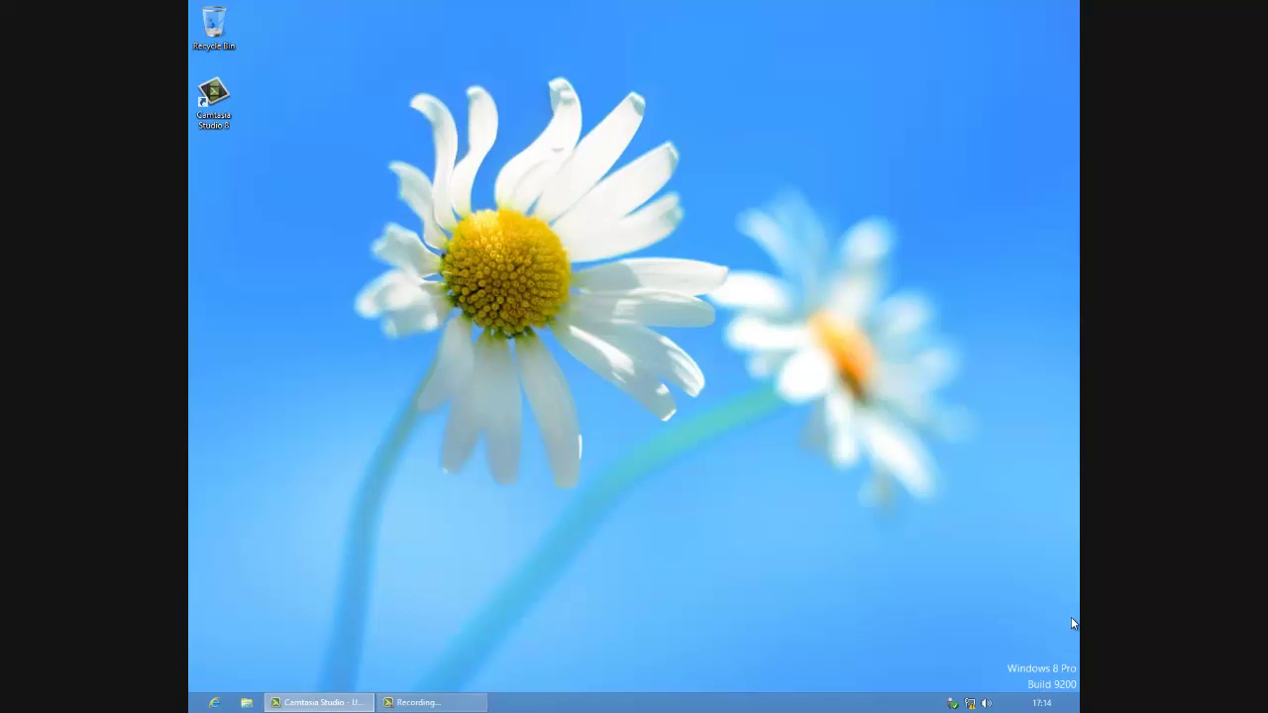
Step: Check the list of network connections from the desktop, and close the list
mouse_move(1078, 710)
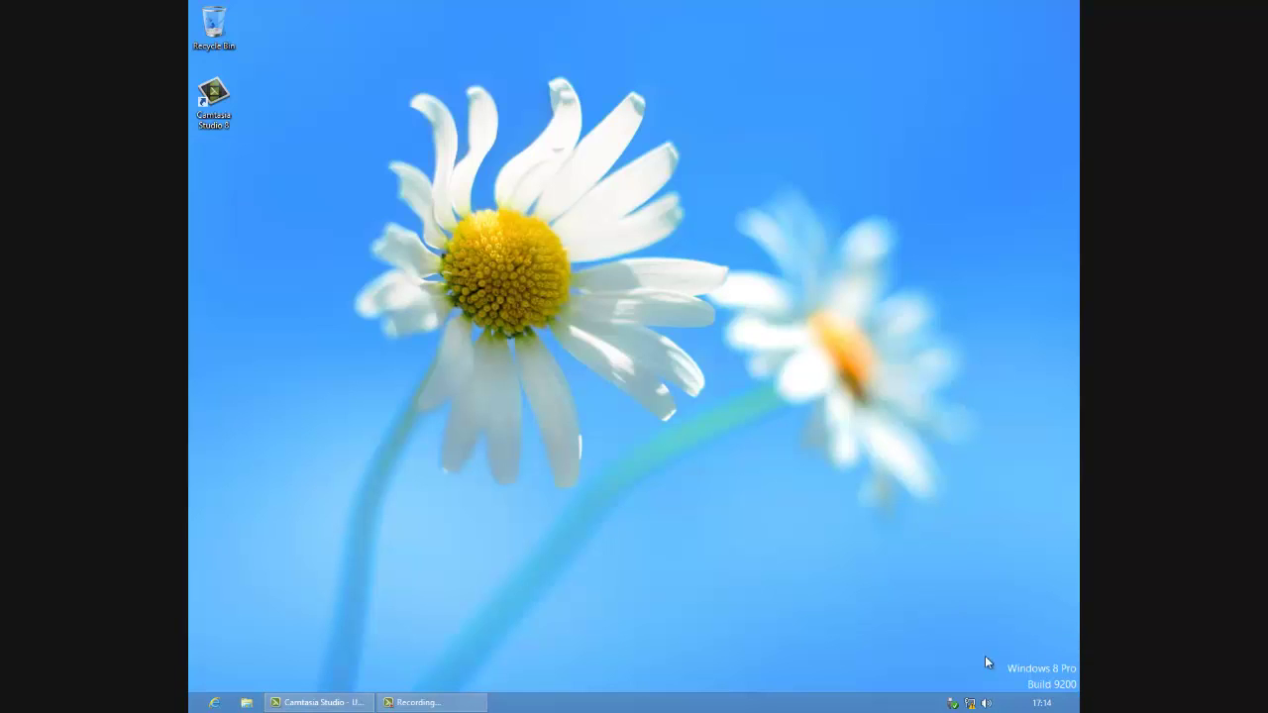
click(970, 704)
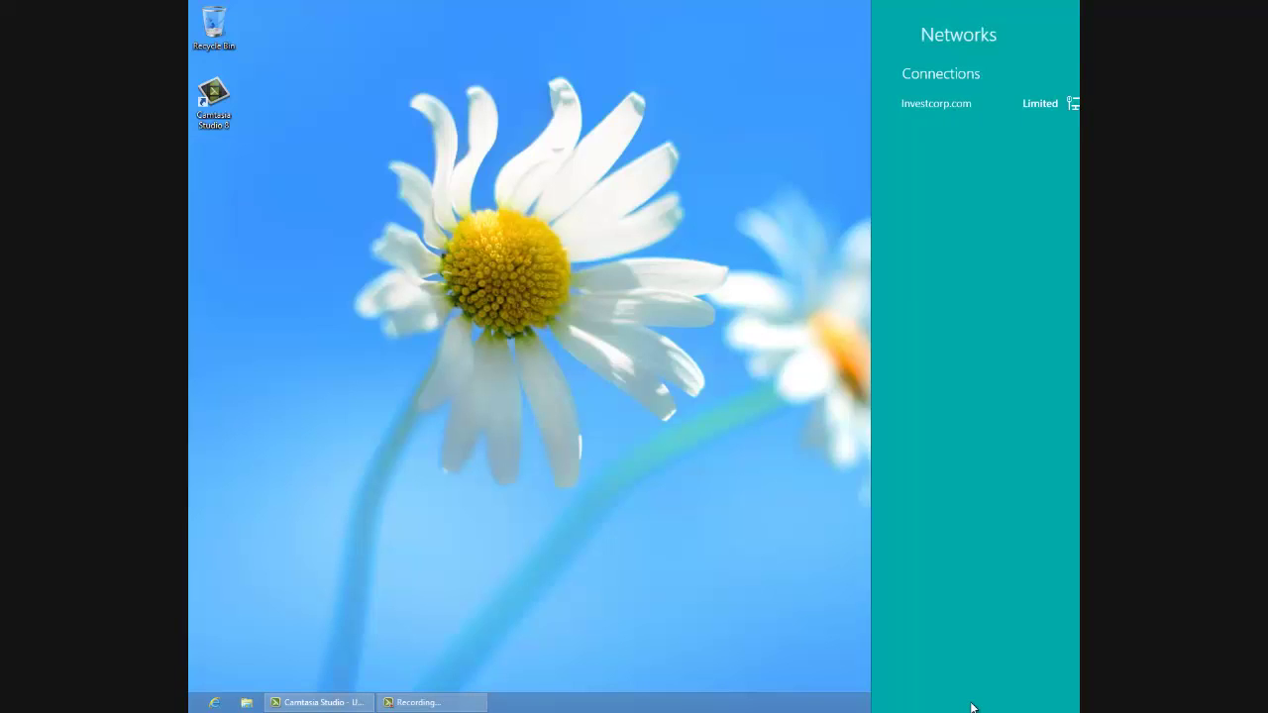
click(763, 409)
click(970, 703)
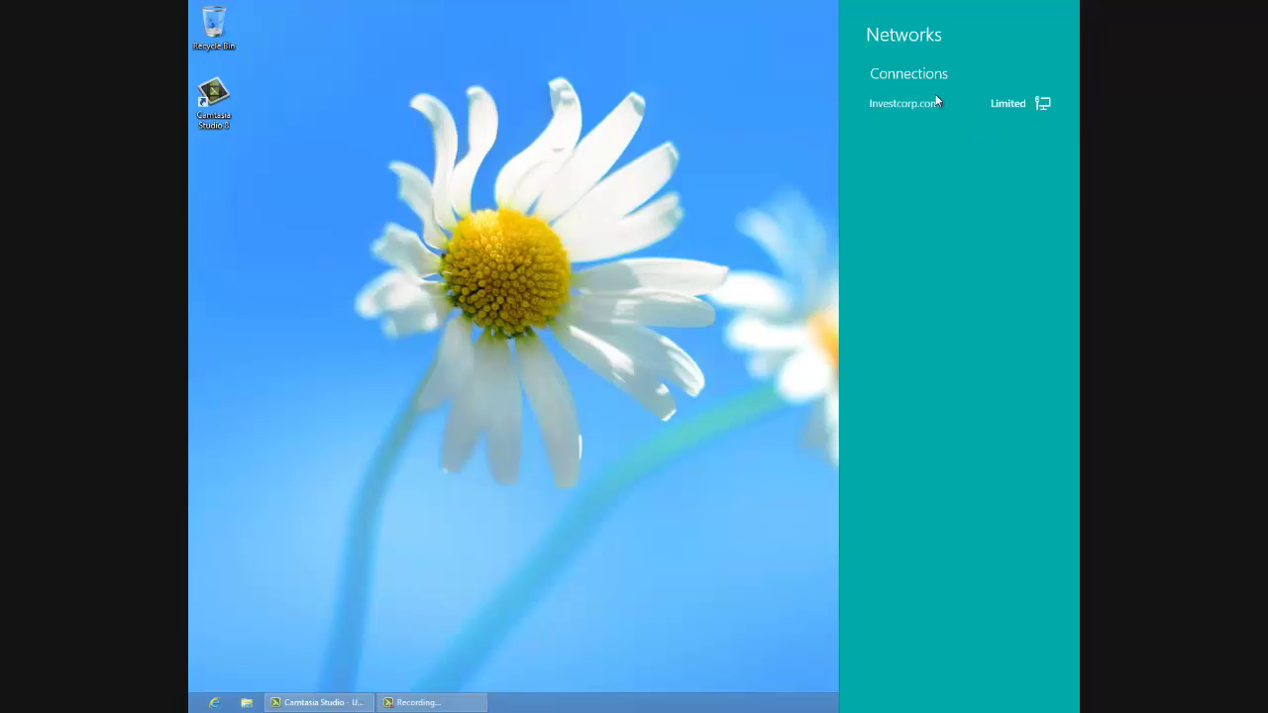
click(797, 113)
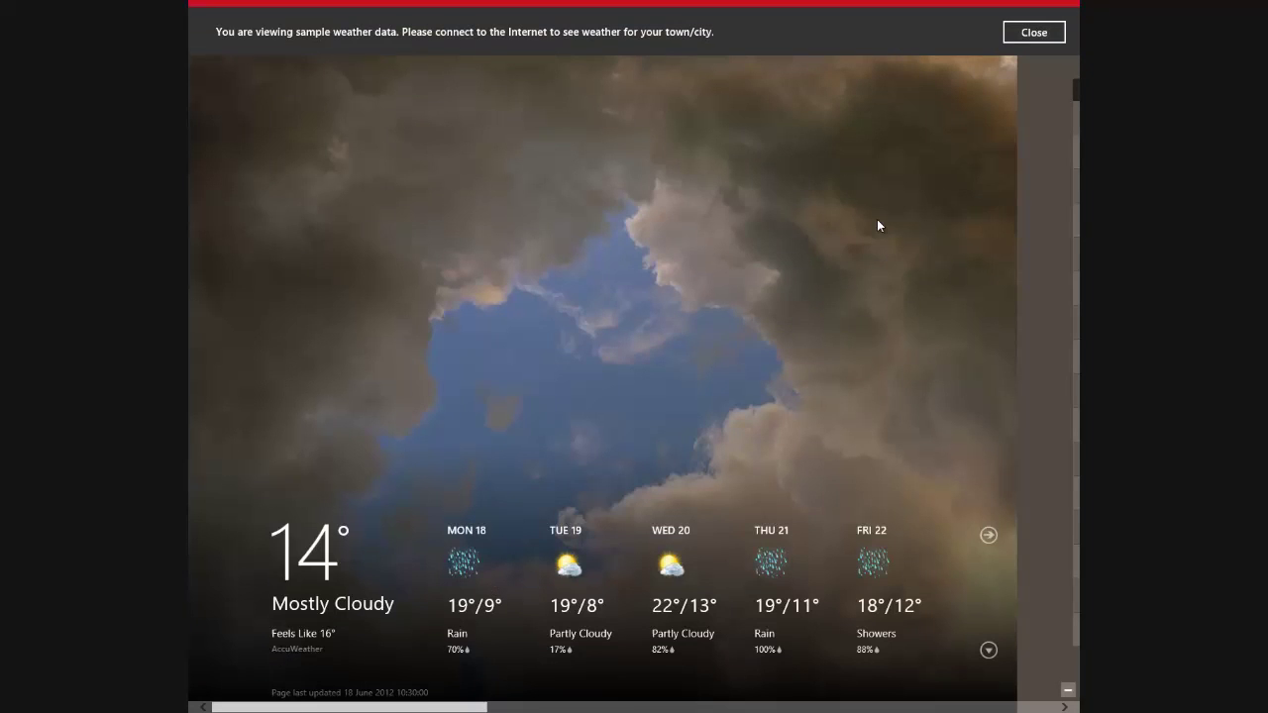
Step: Dismiss the sample-data notice in Weather, check its temperature unit command, and return to the Start screen
click(1049, 28)
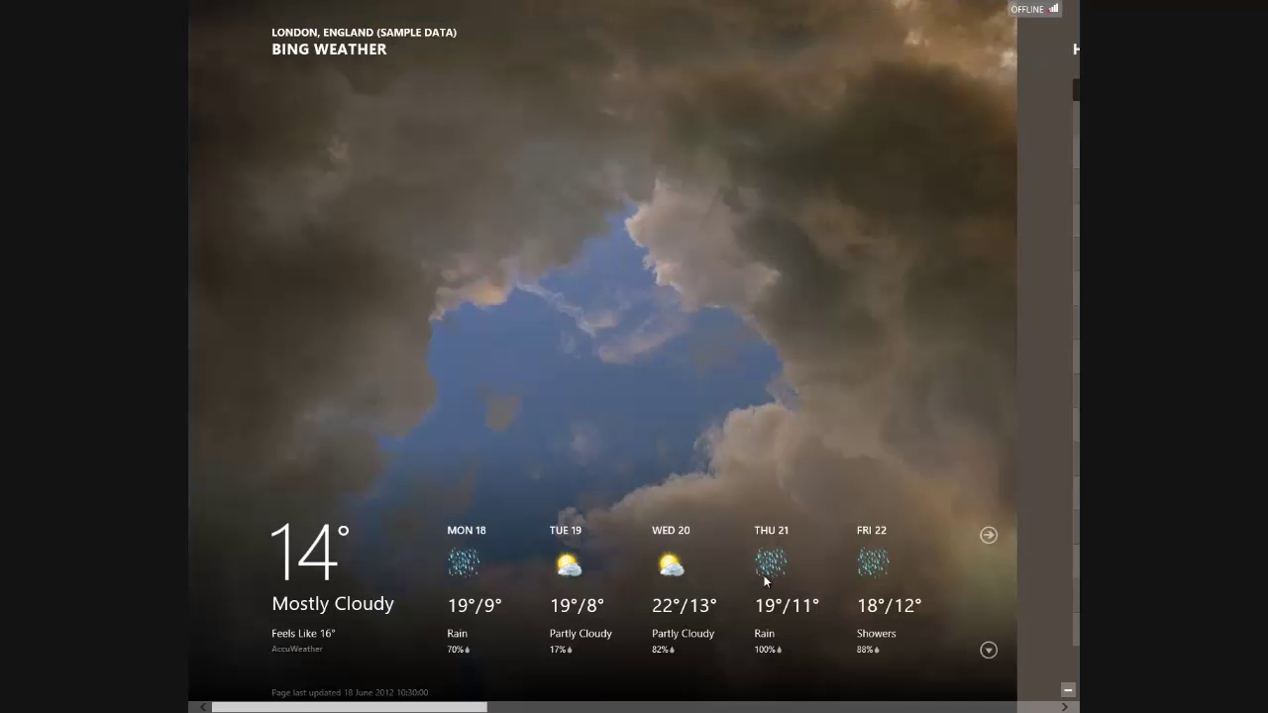
right_click(584, 298)
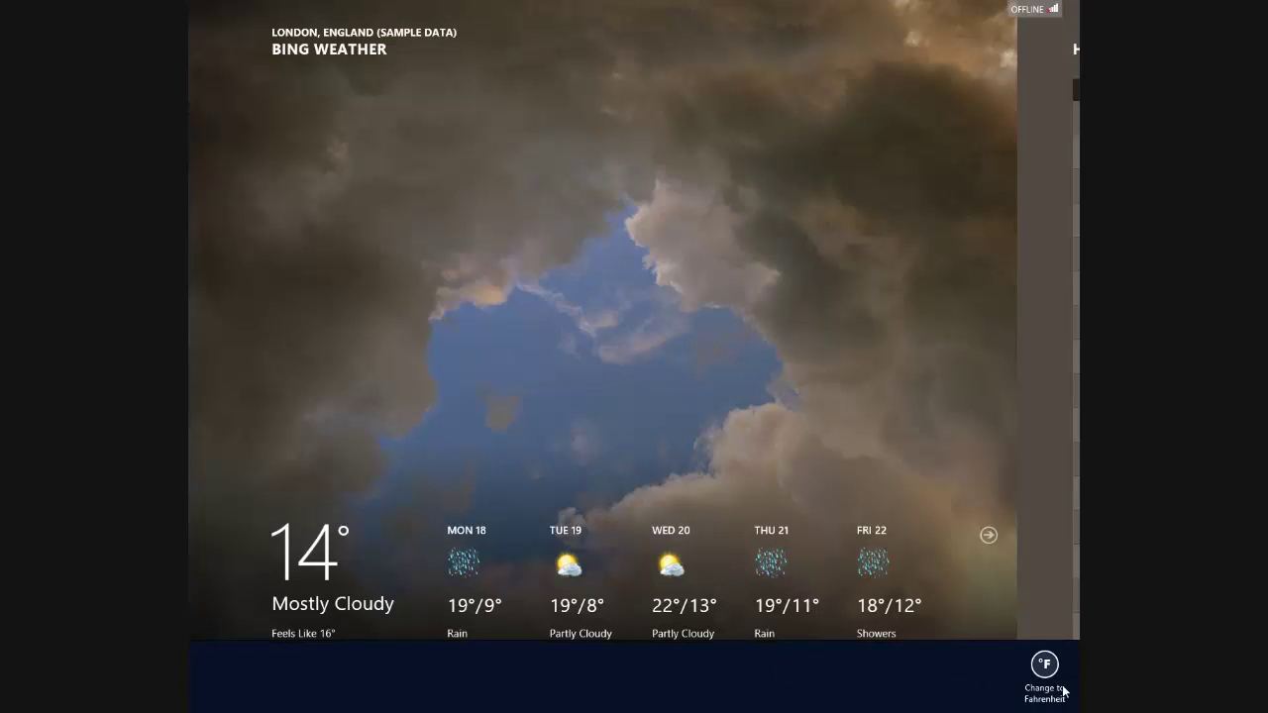
click(734, 364)
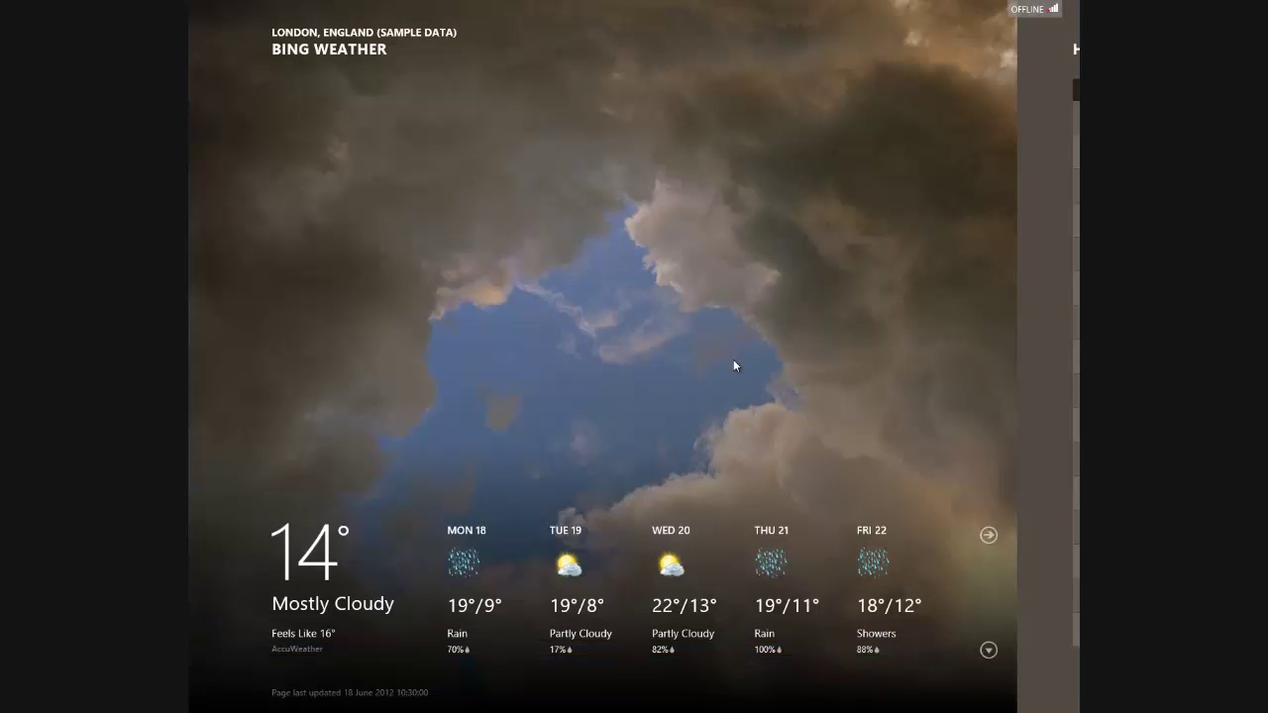
key(super)
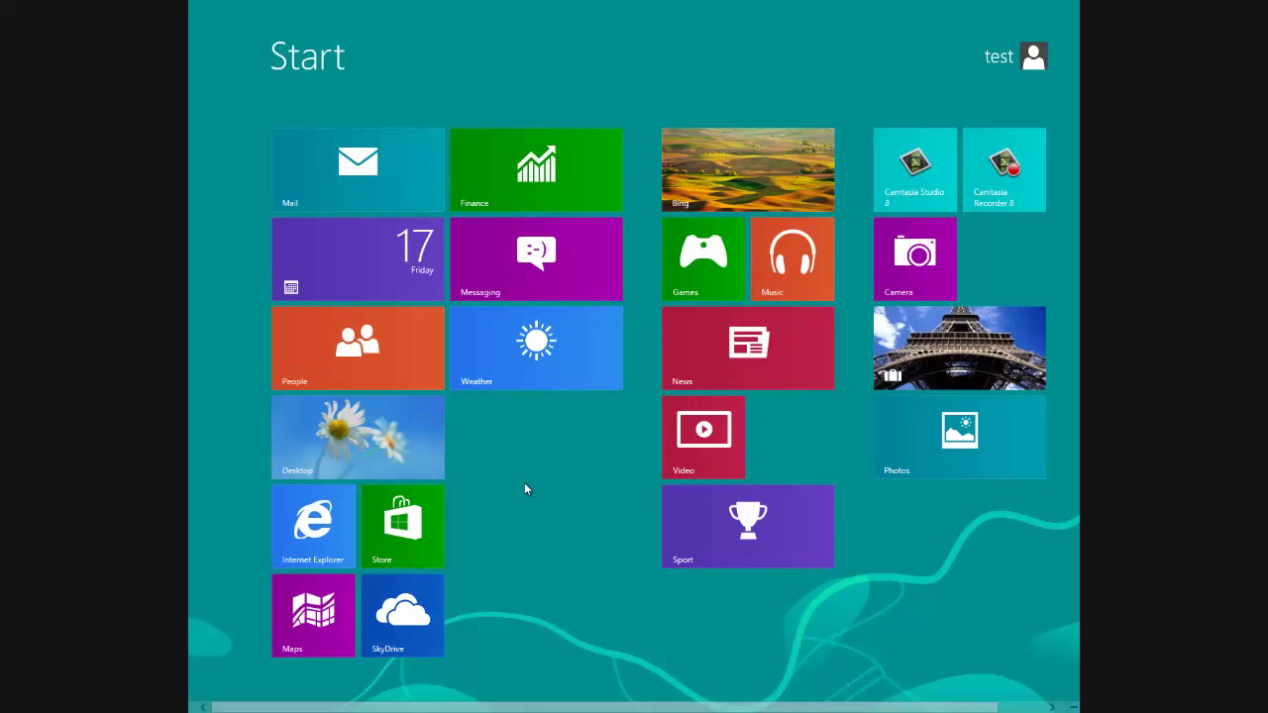
Step: Open Internet Explorer to look over the MSN UK home page, and switch to the Start screen and back
click(403, 525)
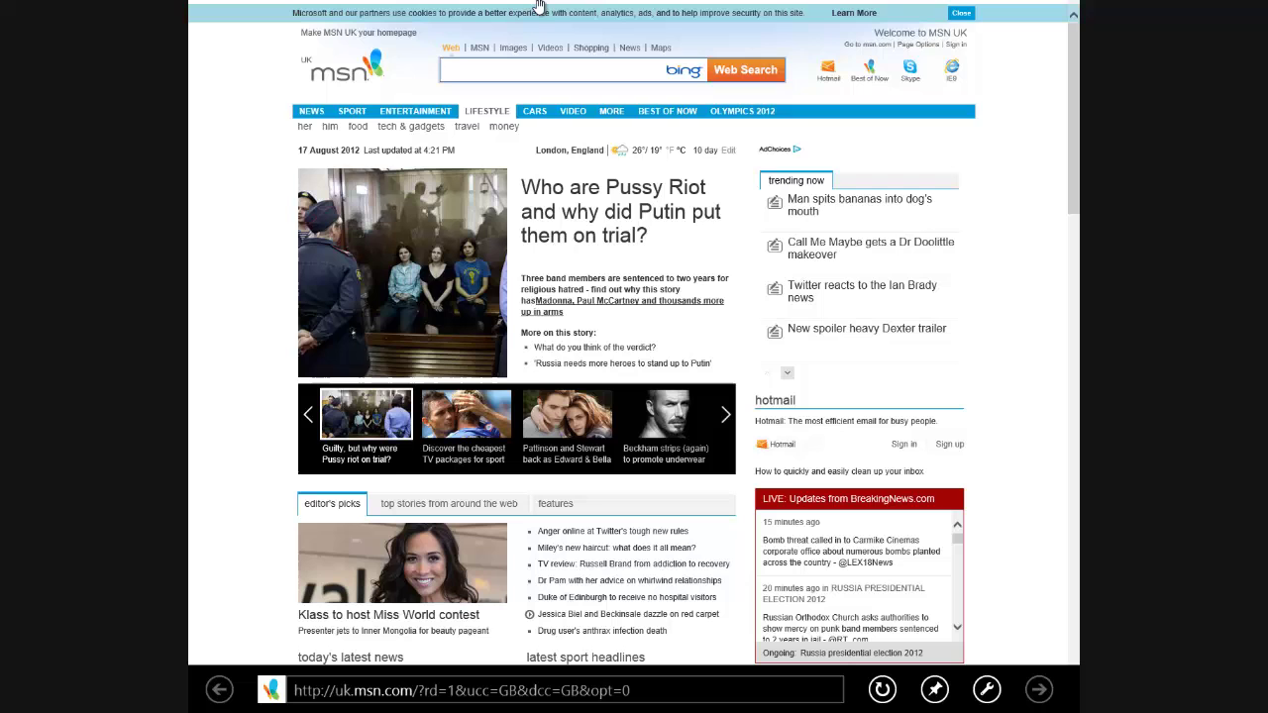
scroll(594, 525, down, 1)
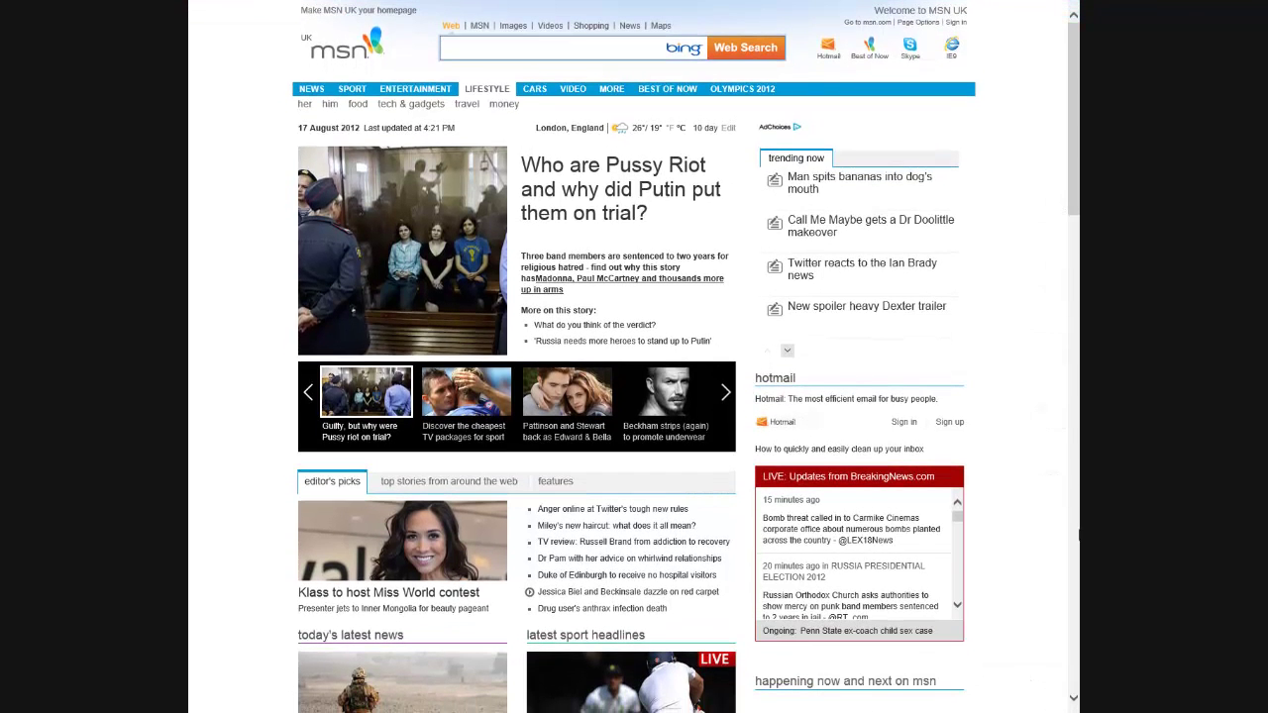
mouse_move(1267, 0)
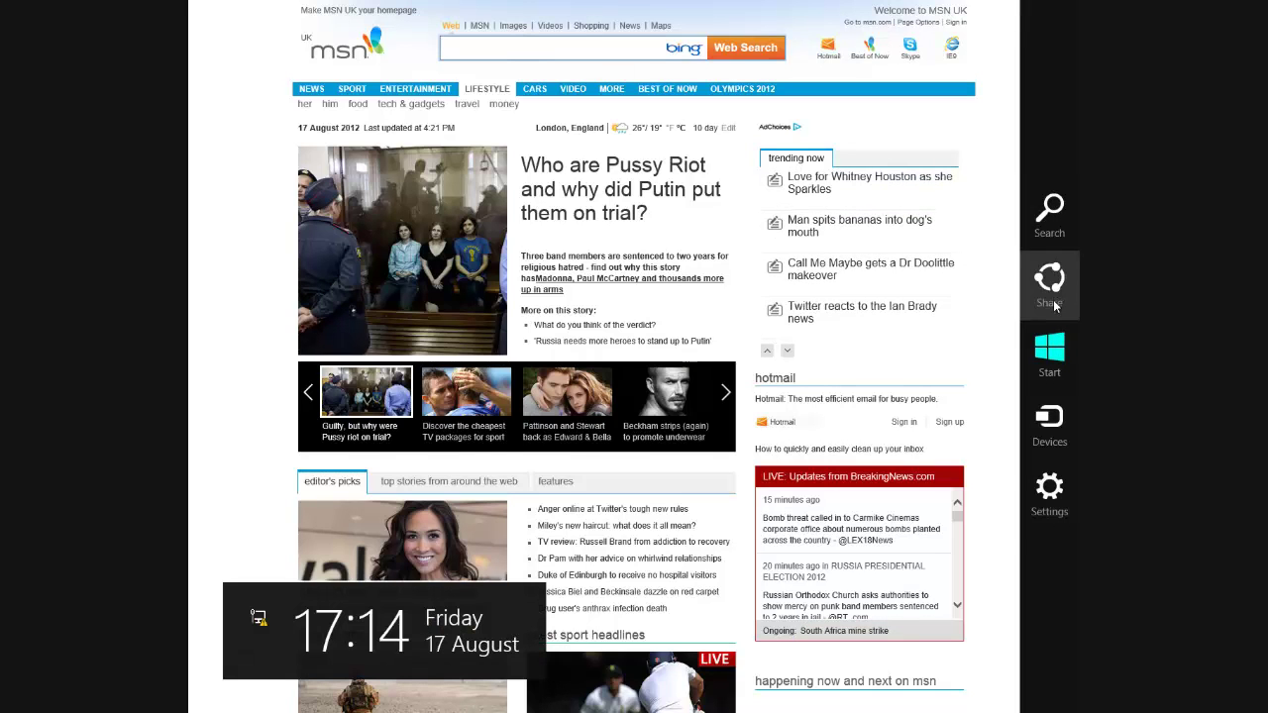
click(1053, 374)
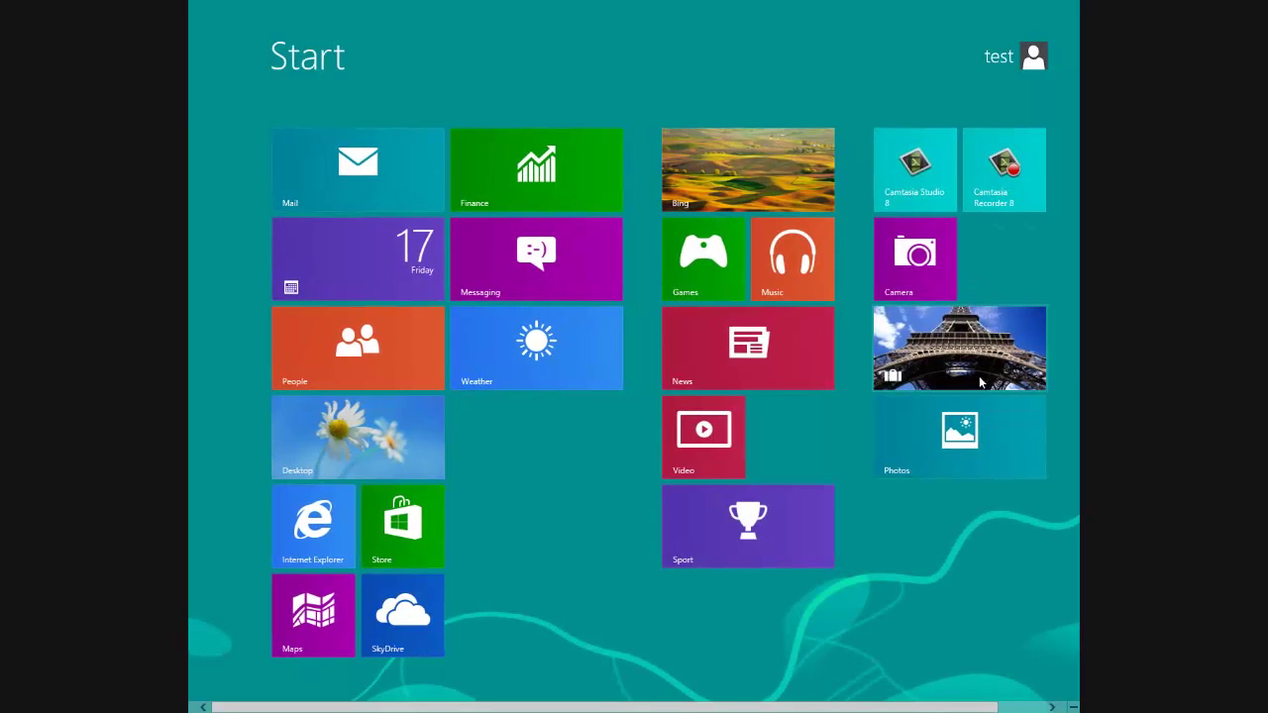
key(super)
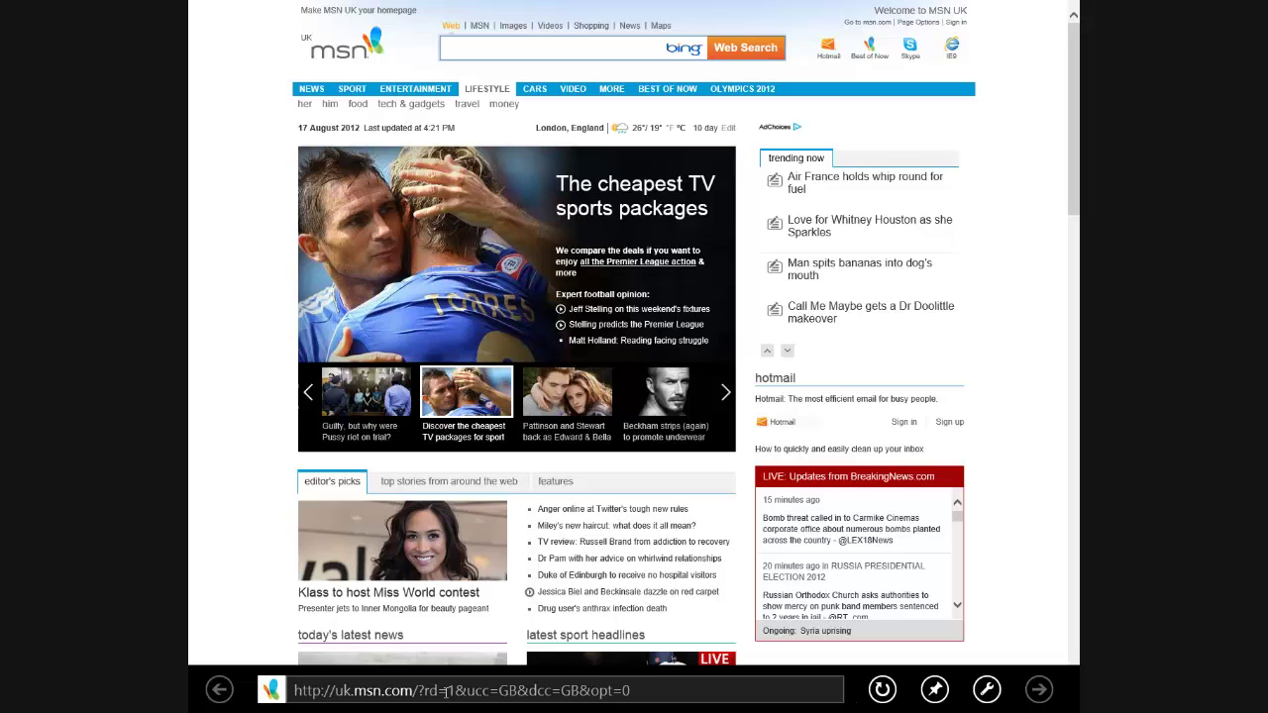
Step: Clear the current web address and open Bing from the browser's favorites
click(837, 691)
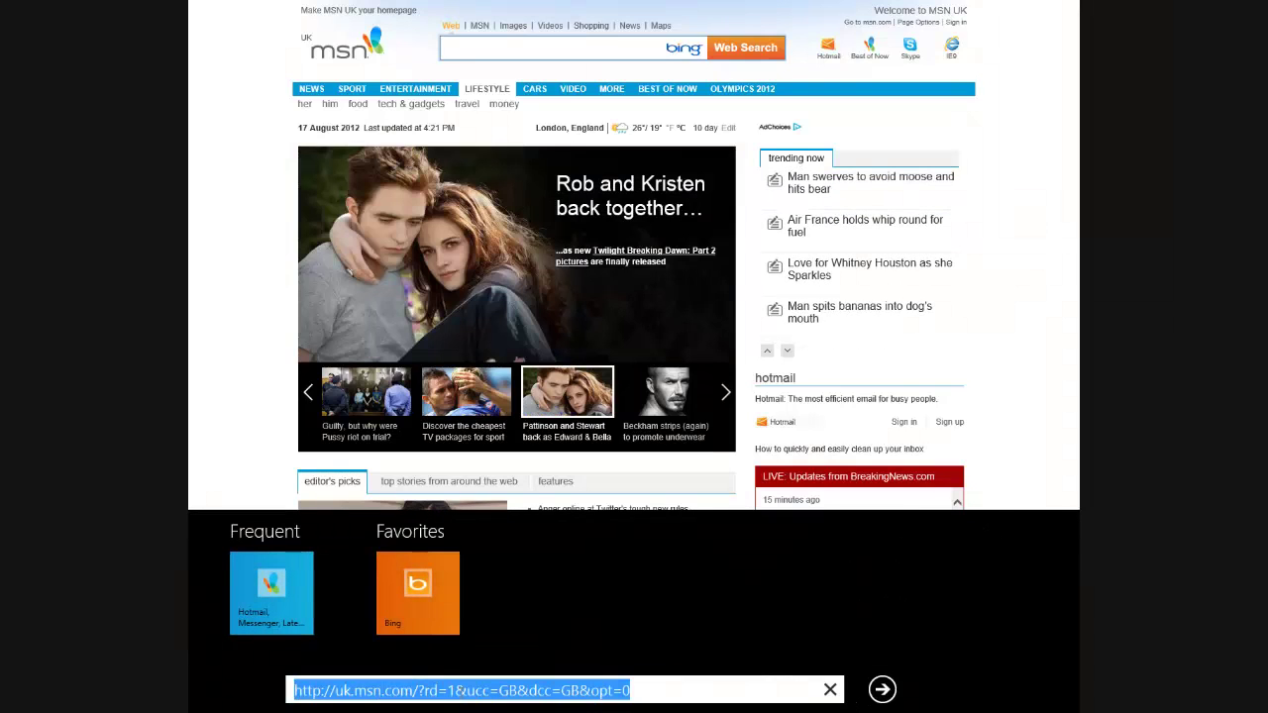
click(829, 690)
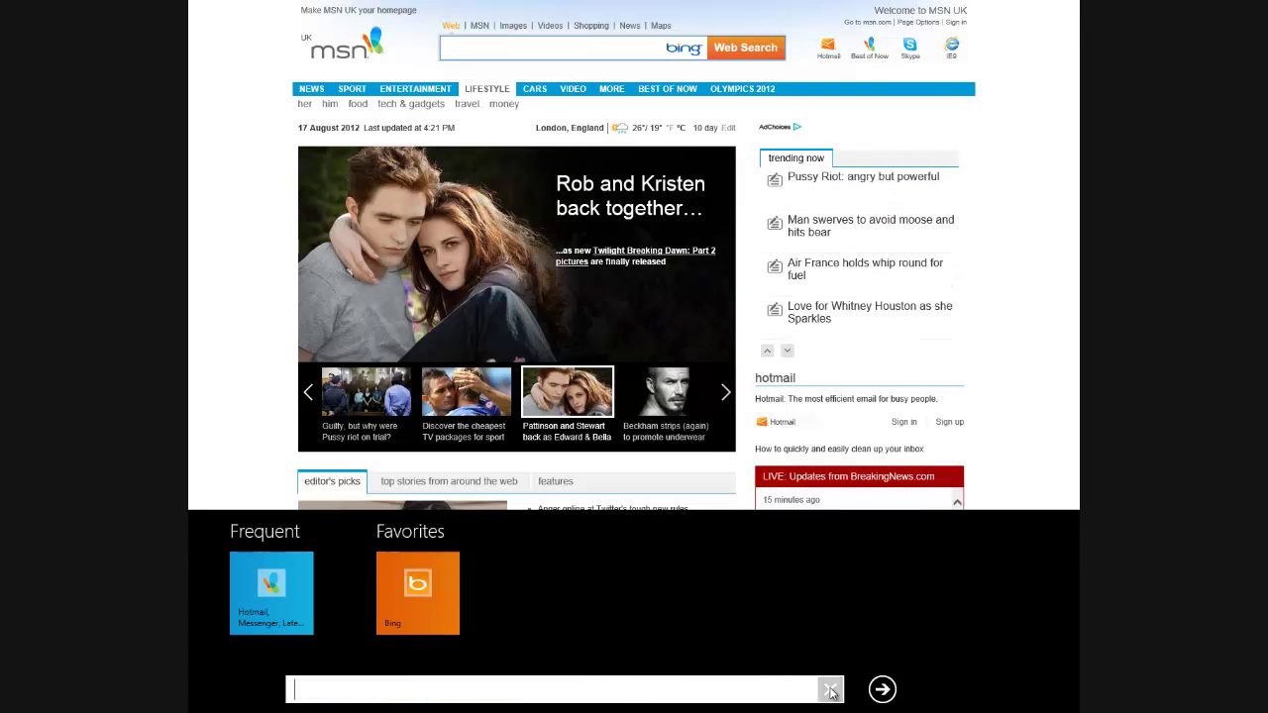
click(432, 590)
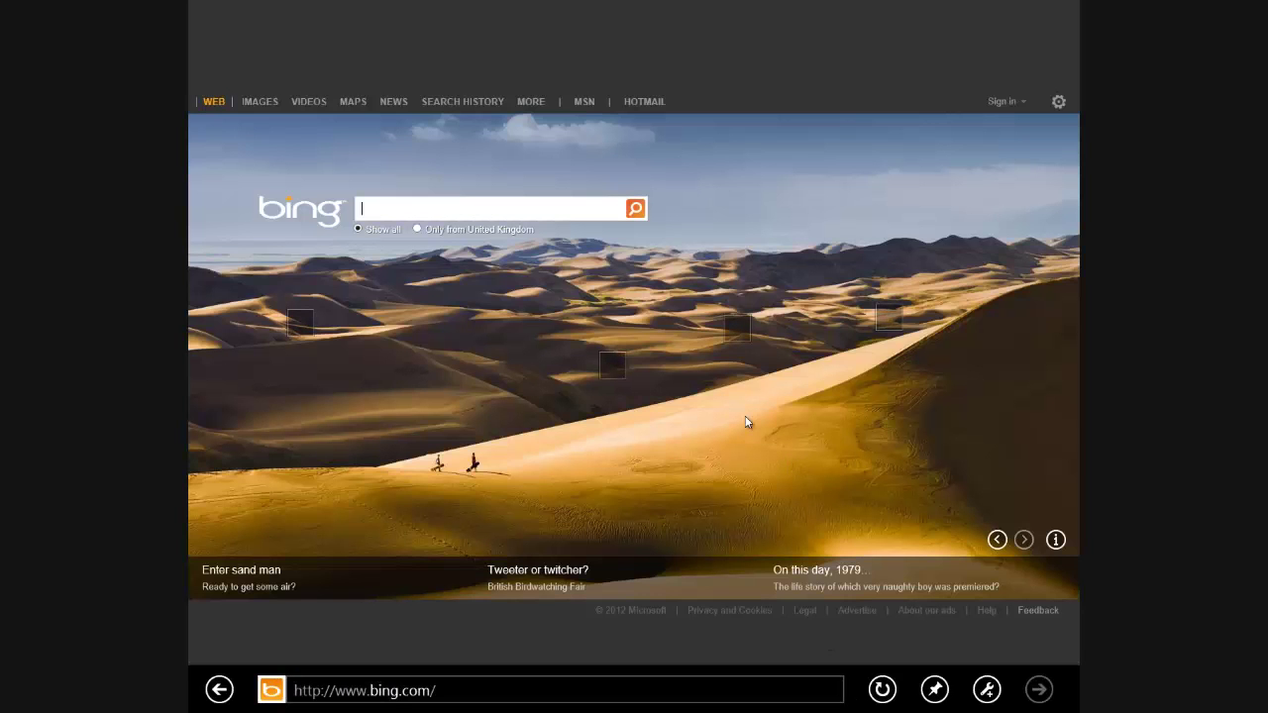
Step: Open the UK landscapes image results from Bing's home page, and leave the browser for the Start screen
mouse_move(880, 319)
mouse_move(267, 112)
click(382, 139)
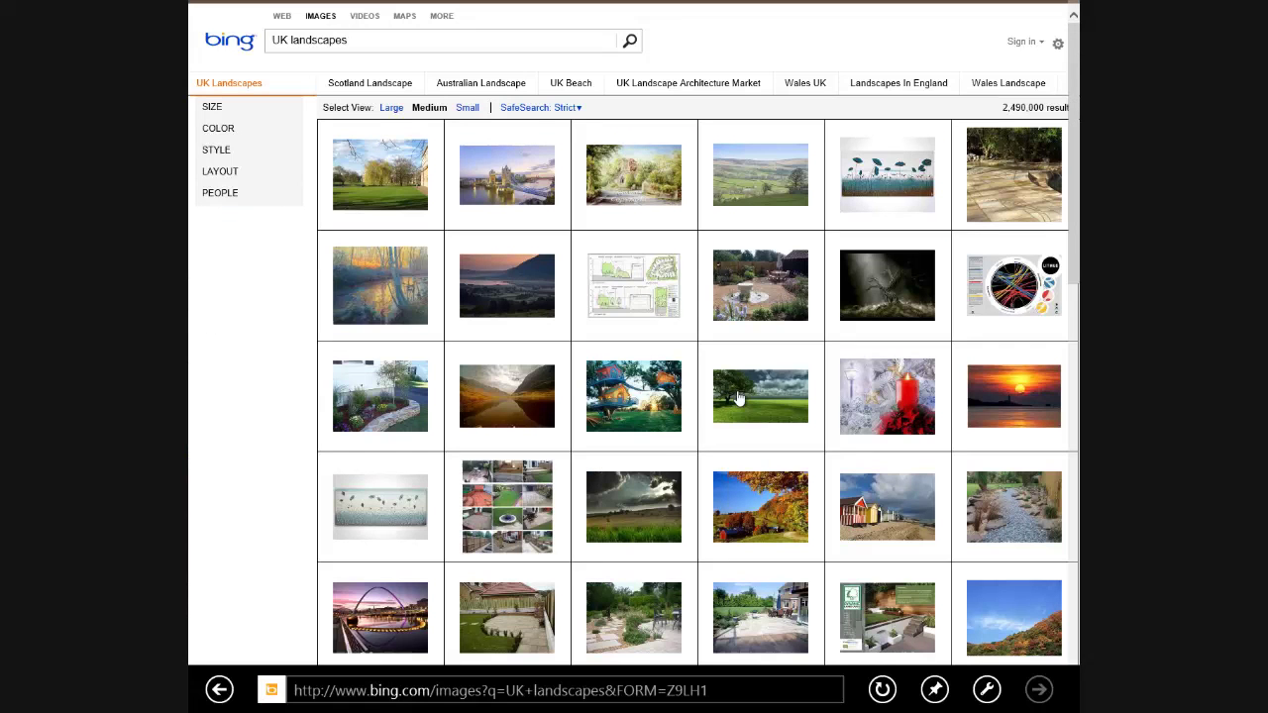
mouse_move(1076, 10)
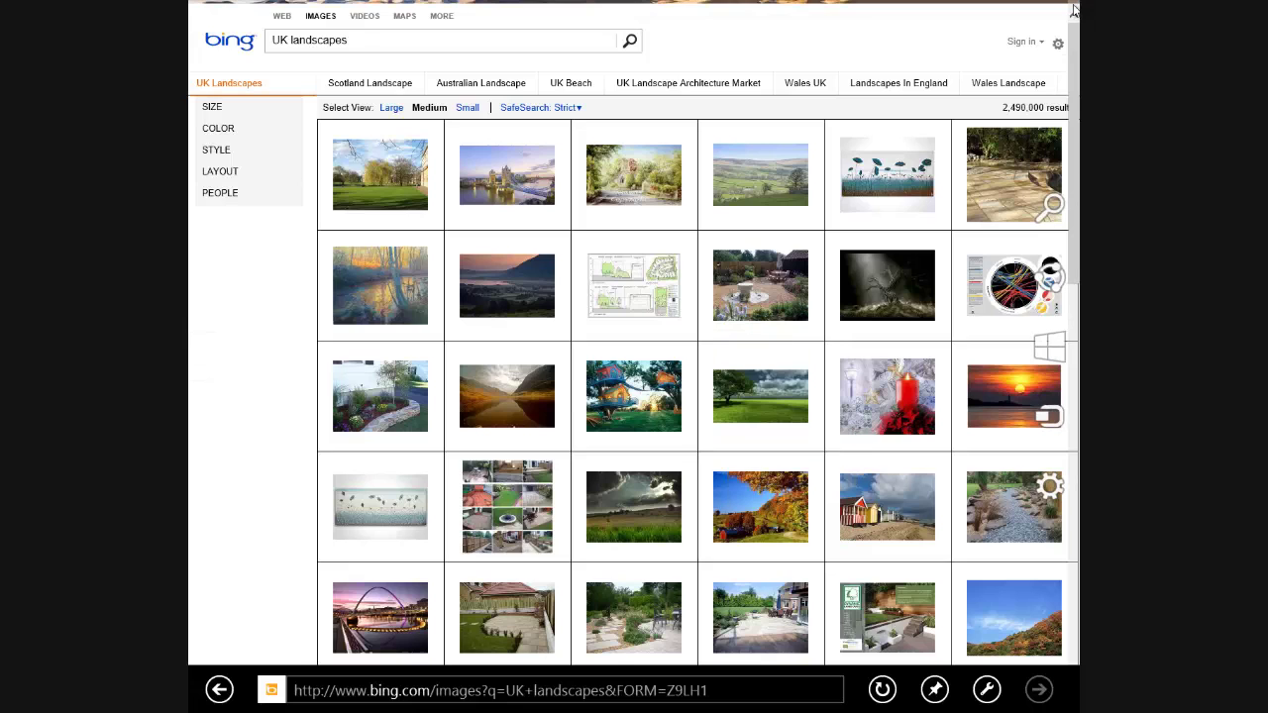
key(super)
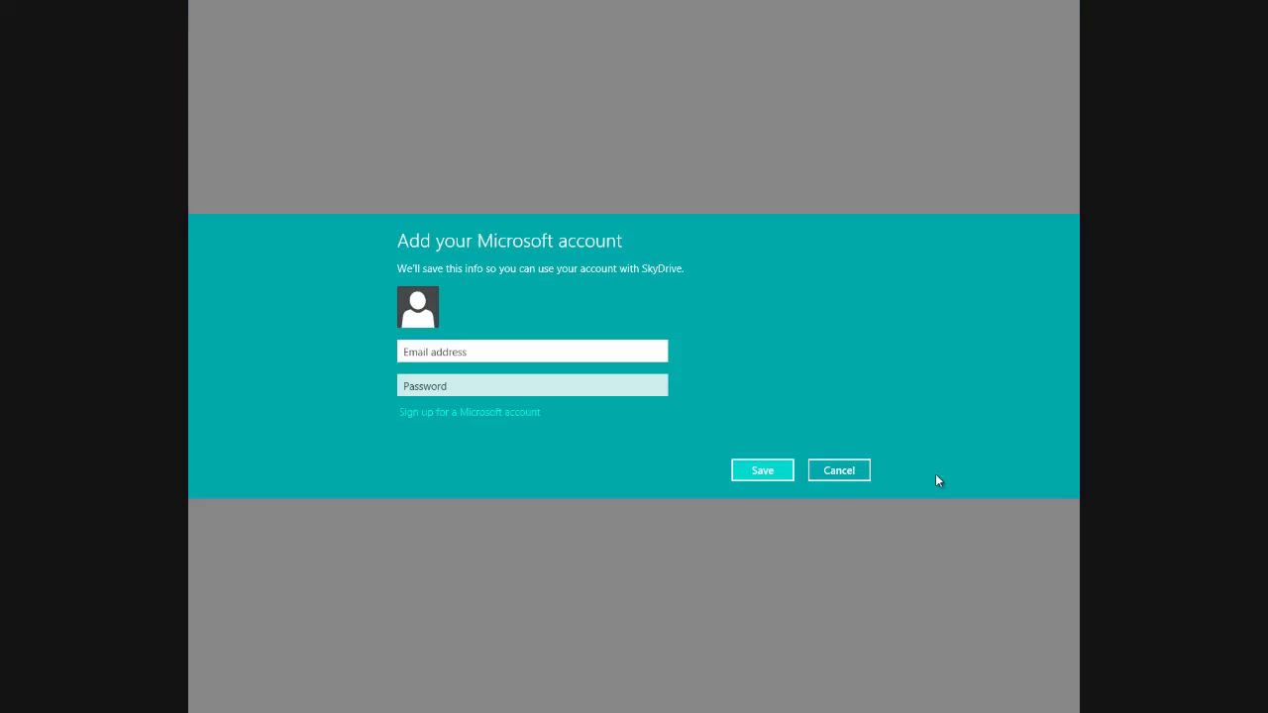
Step: Dismiss the Microsoft account sign-in prompts for SkyDrive and return to the Start screen
click(852, 473)
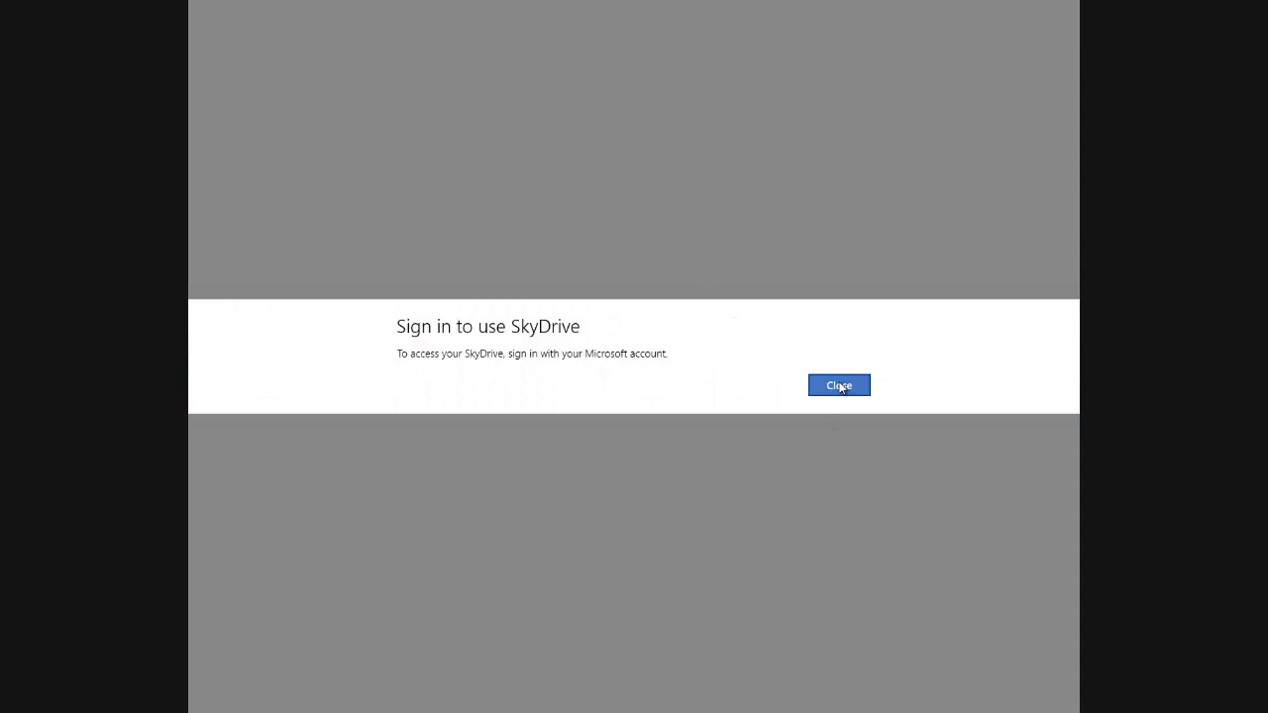
click(840, 386)
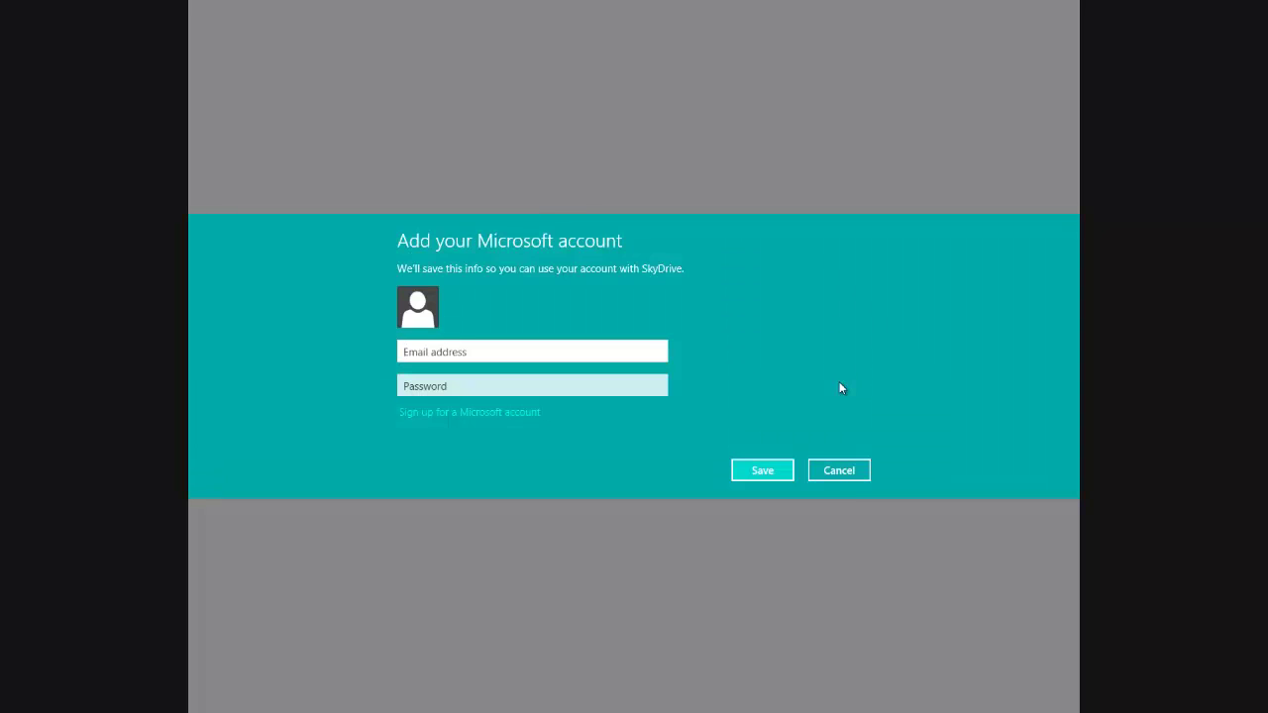
key(super)
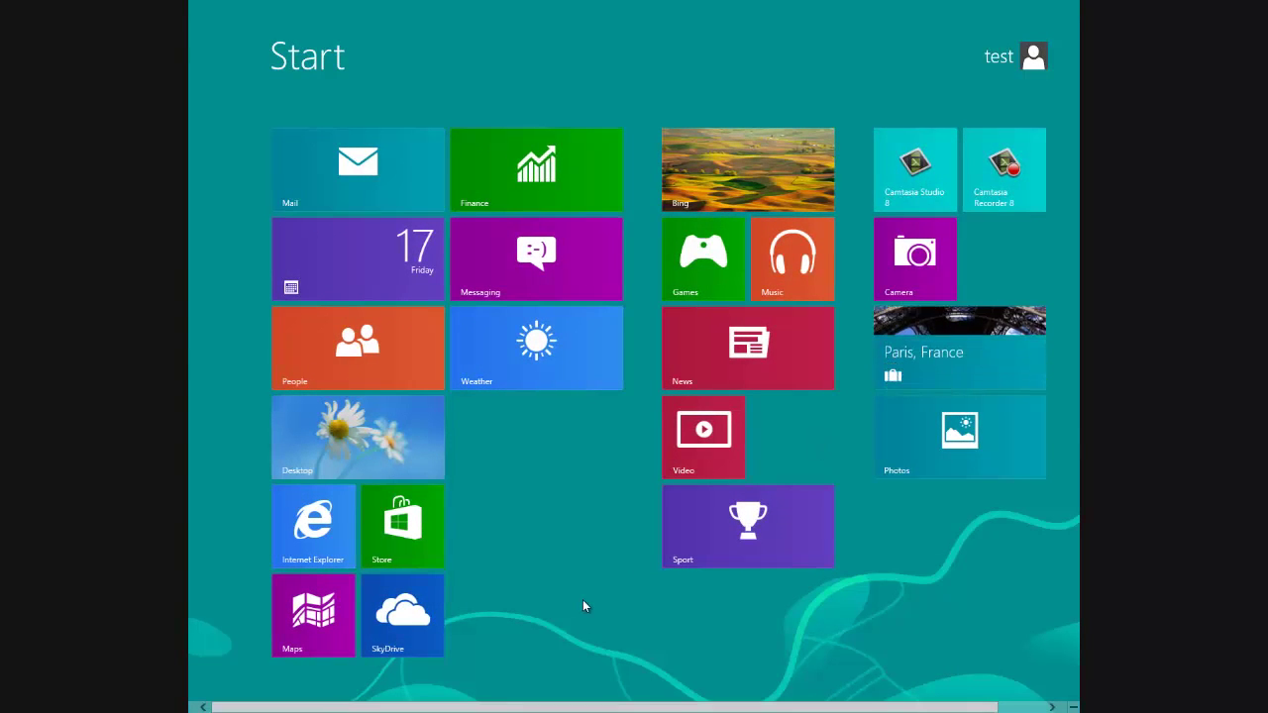
Step: Check the desktop's personalization themes and background choices, and close the window without changing anything
key(super+d)
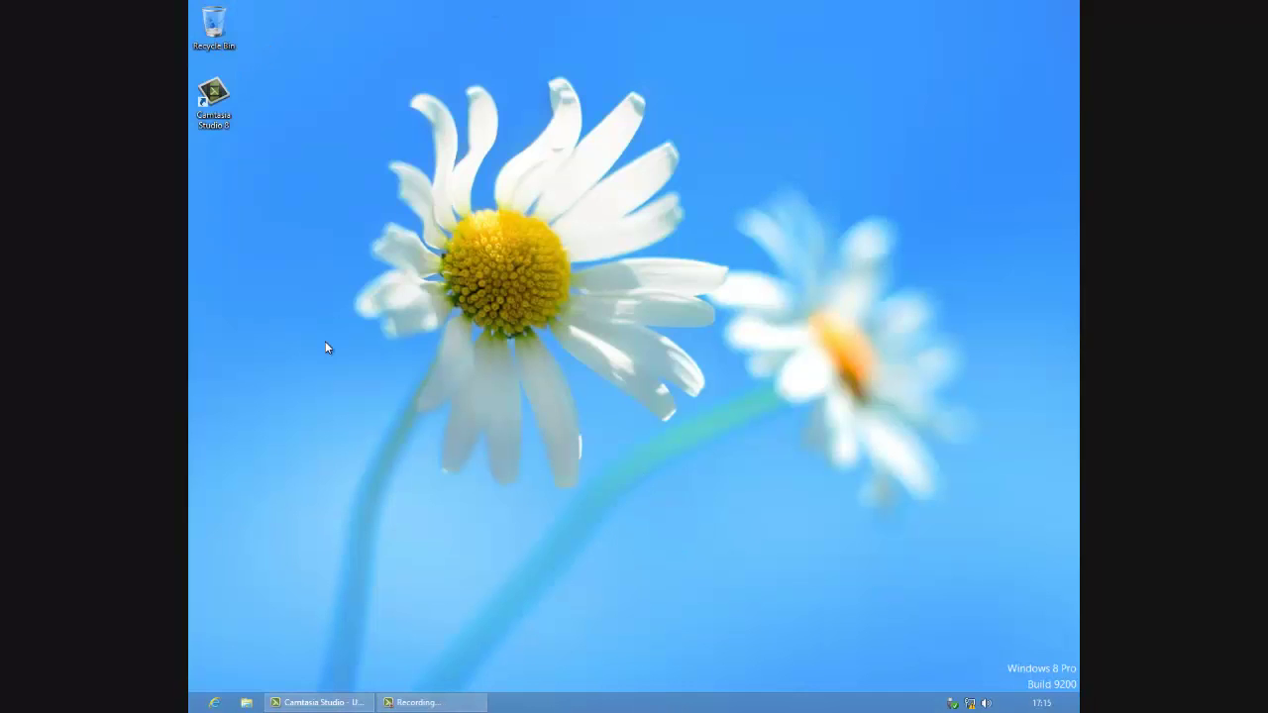
right_click(294, 589)
click(322, 573)
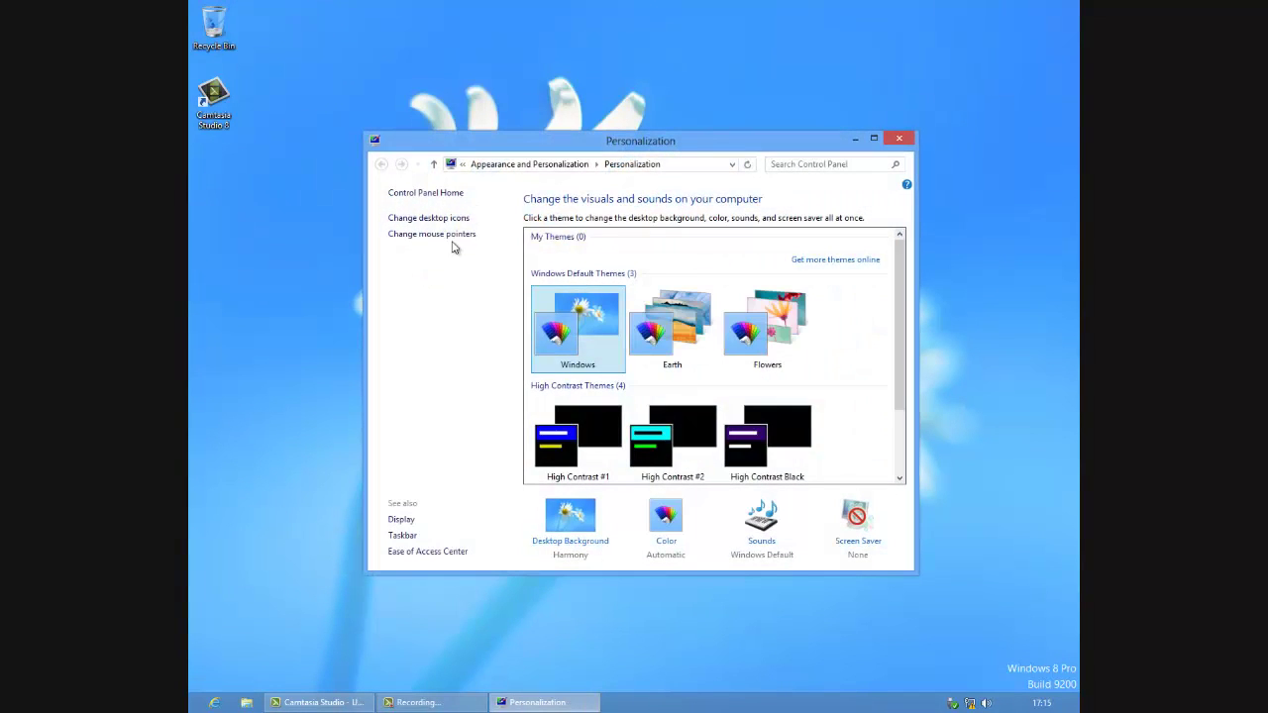
click(592, 541)
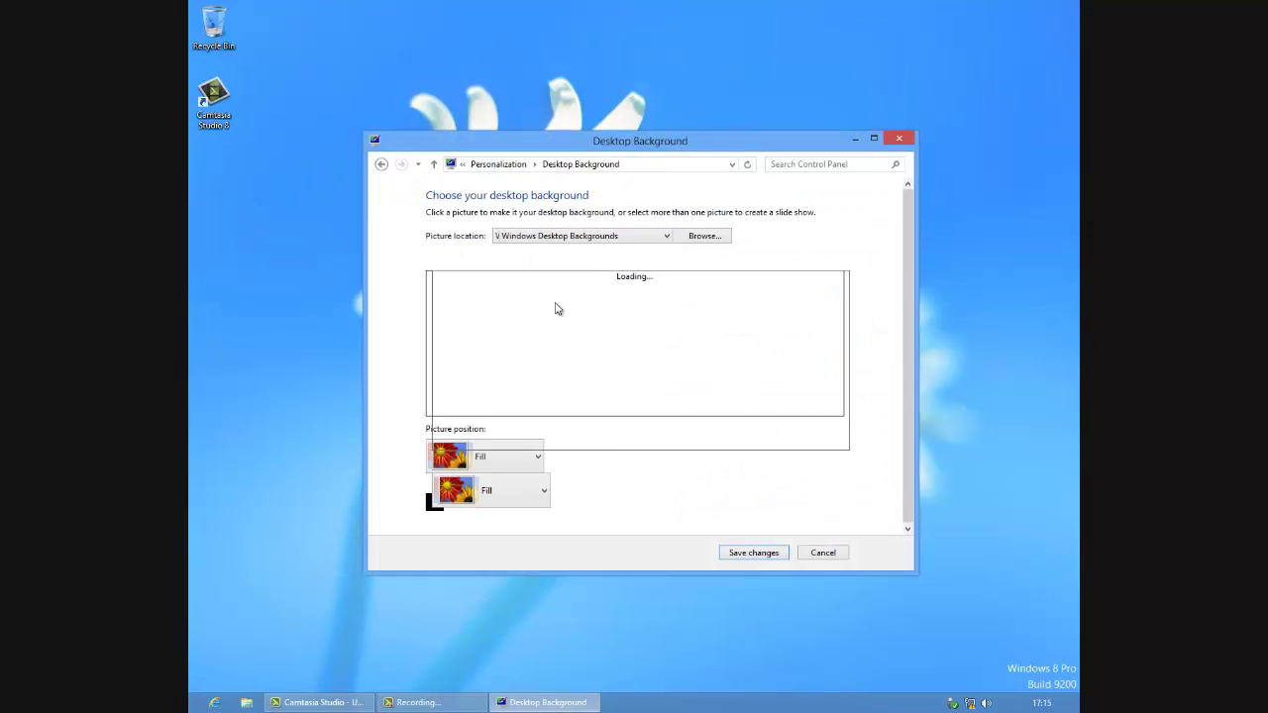
click(823, 553)
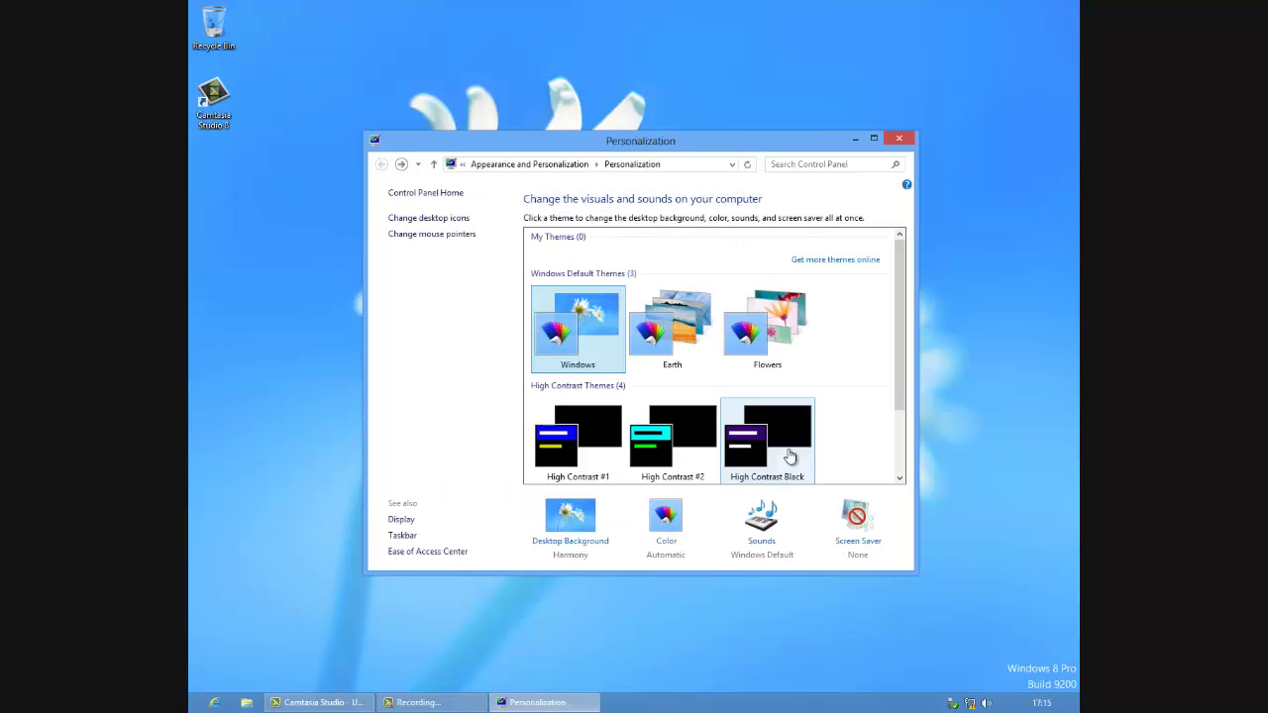
click(898, 139)
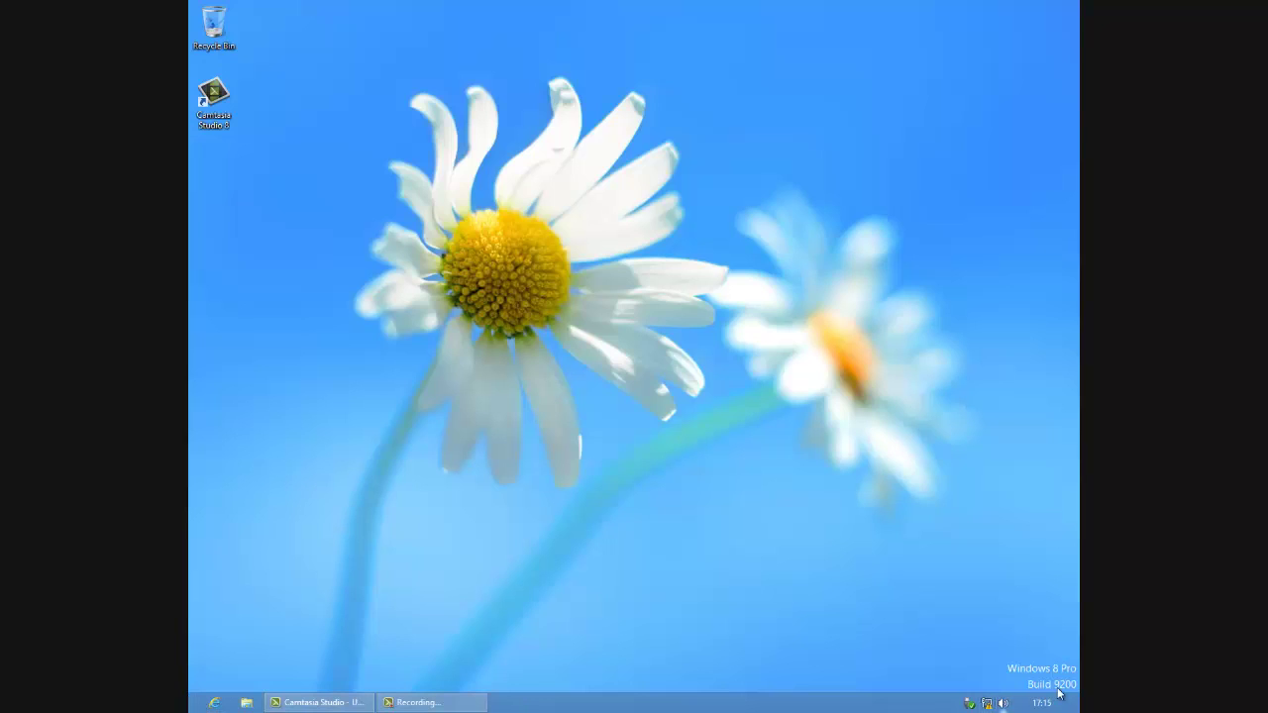
Step: Raise the system volume to 100 from the desktop's Settings charm
mouse_move(1073, 706)
mouse_move(1064, 440)
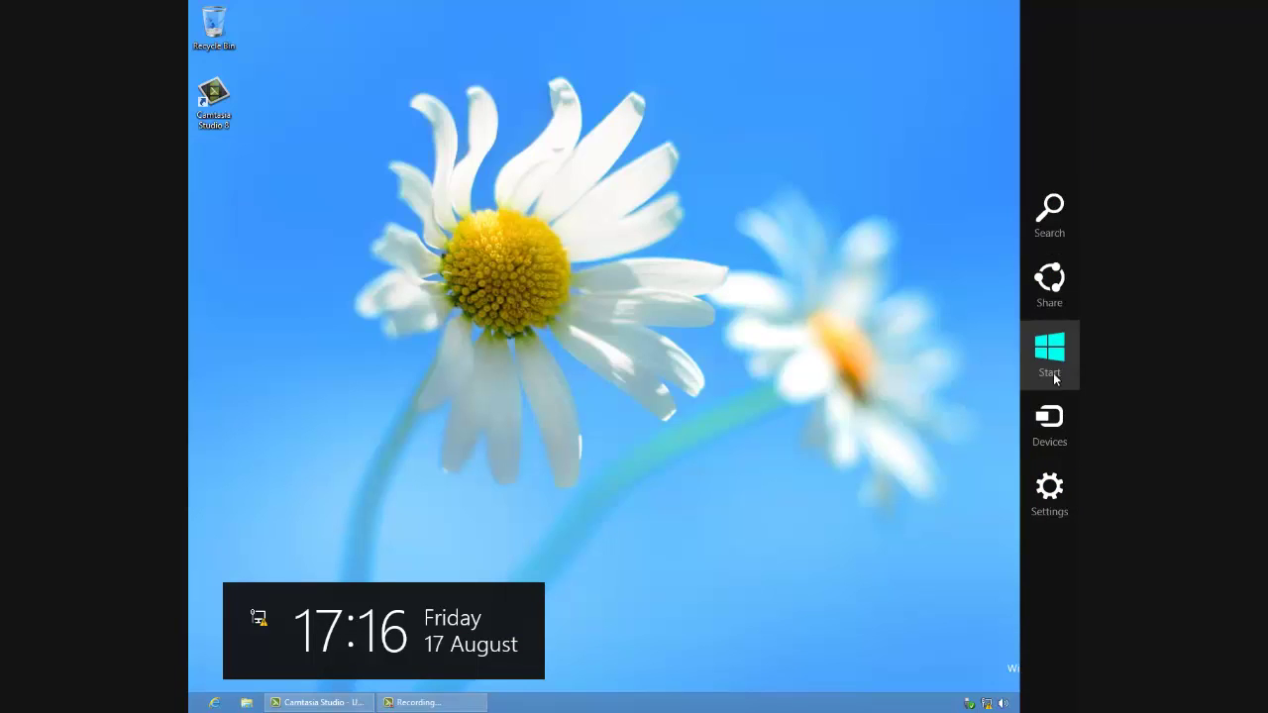
click(1053, 509)
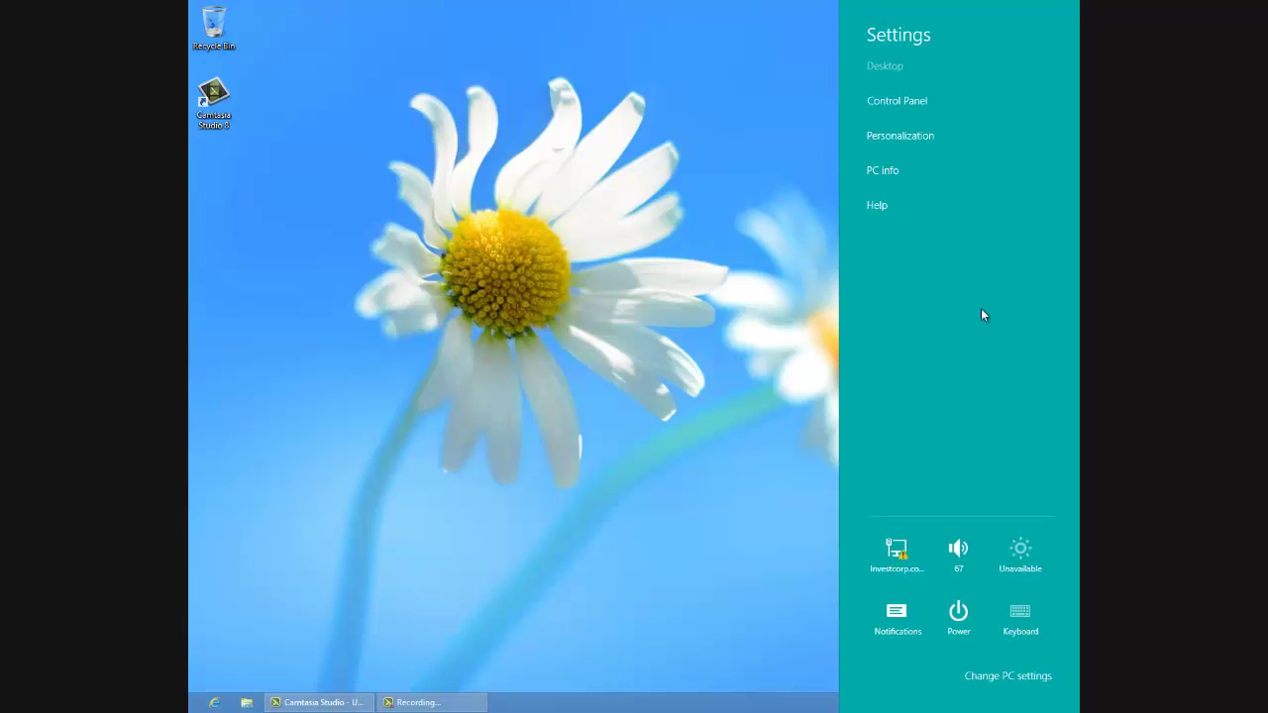
click(971, 560)
drag(961, 553, 968, 331)
Step: Check the options for hiding notifications and the power choices in Settings without selecting any
click(890, 633)
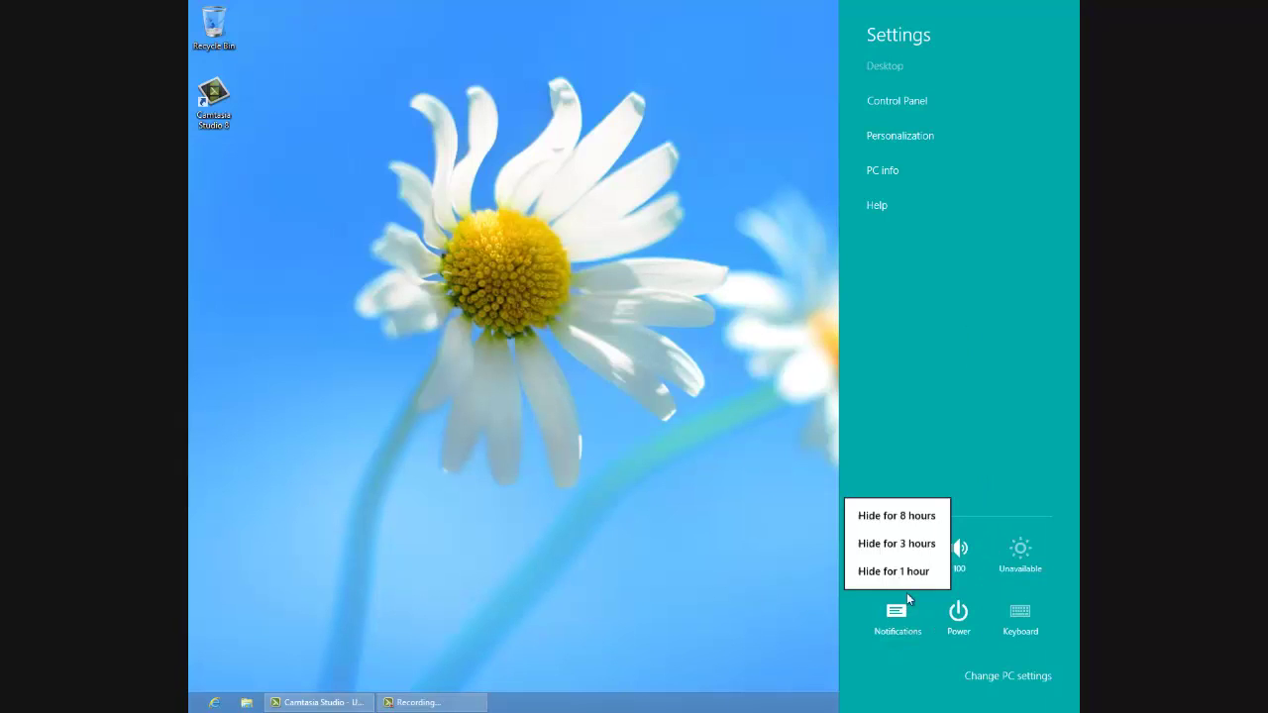
click(959, 622)
click(959, 622)
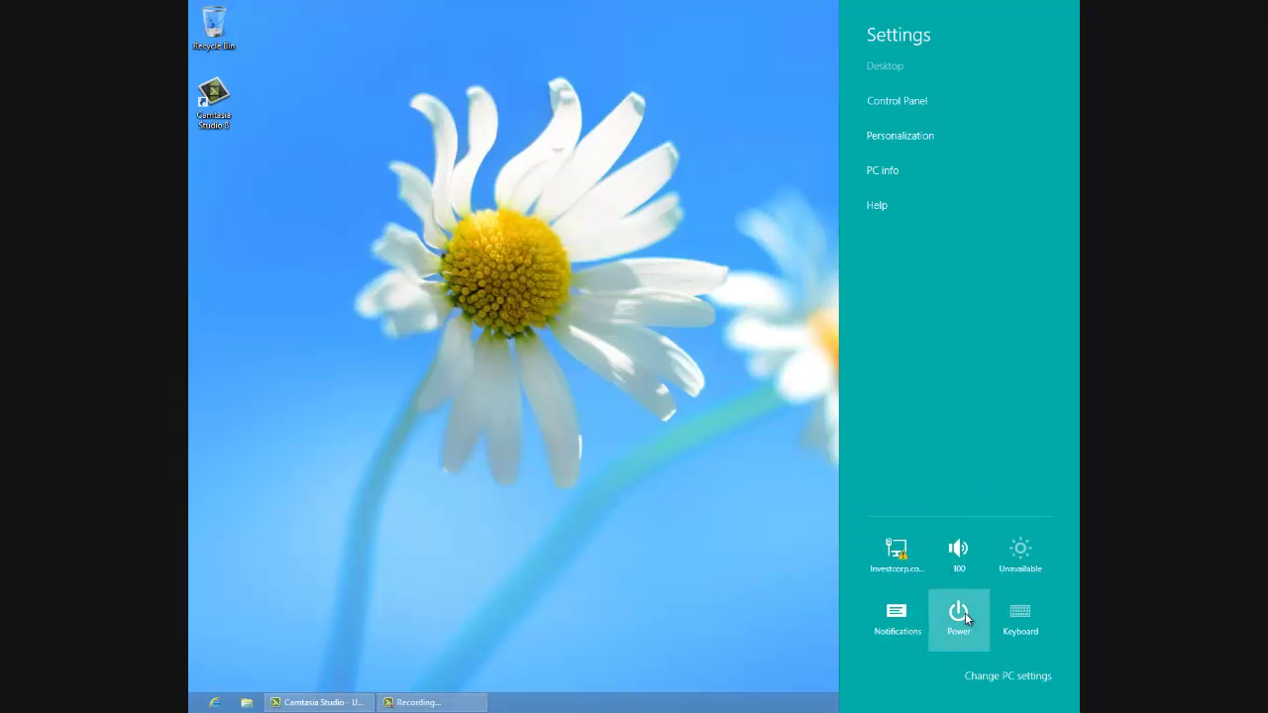
click(978, 333)
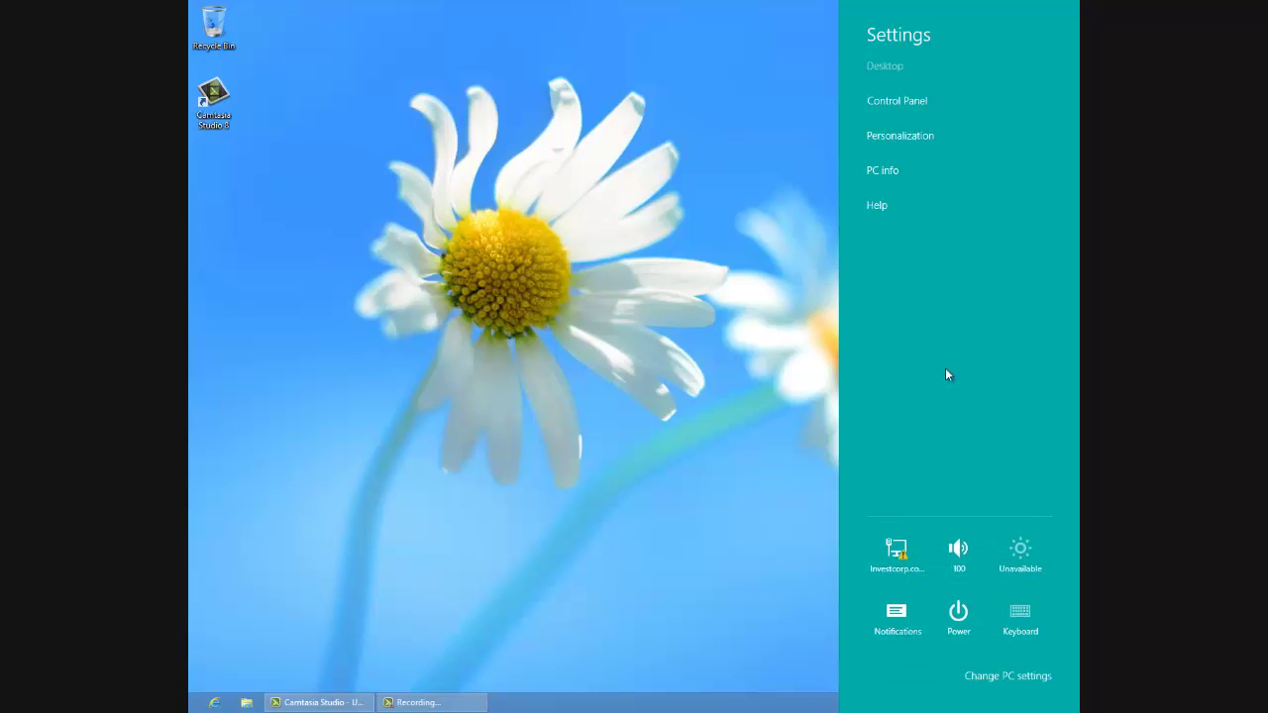
Step: View the PC info with Camtasia Studio minimized, and visit the Action Center before returning to the system overview
click(892, 172)
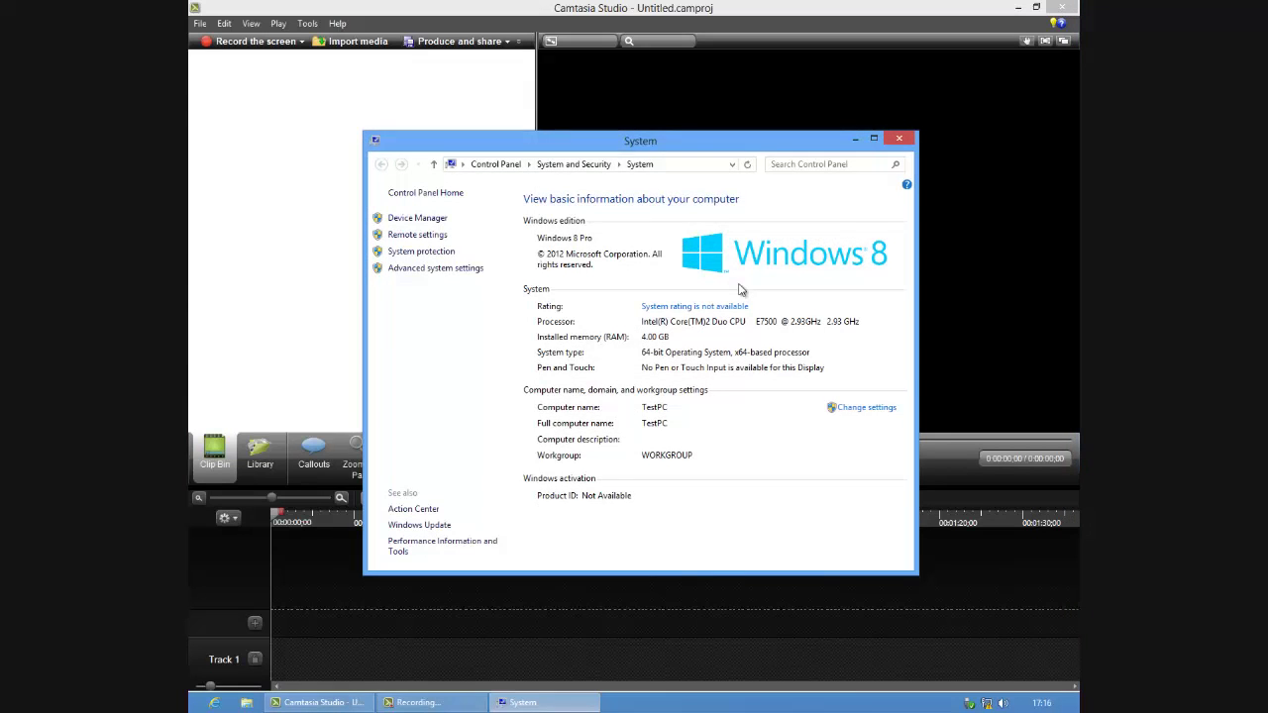
click(1021, 8)
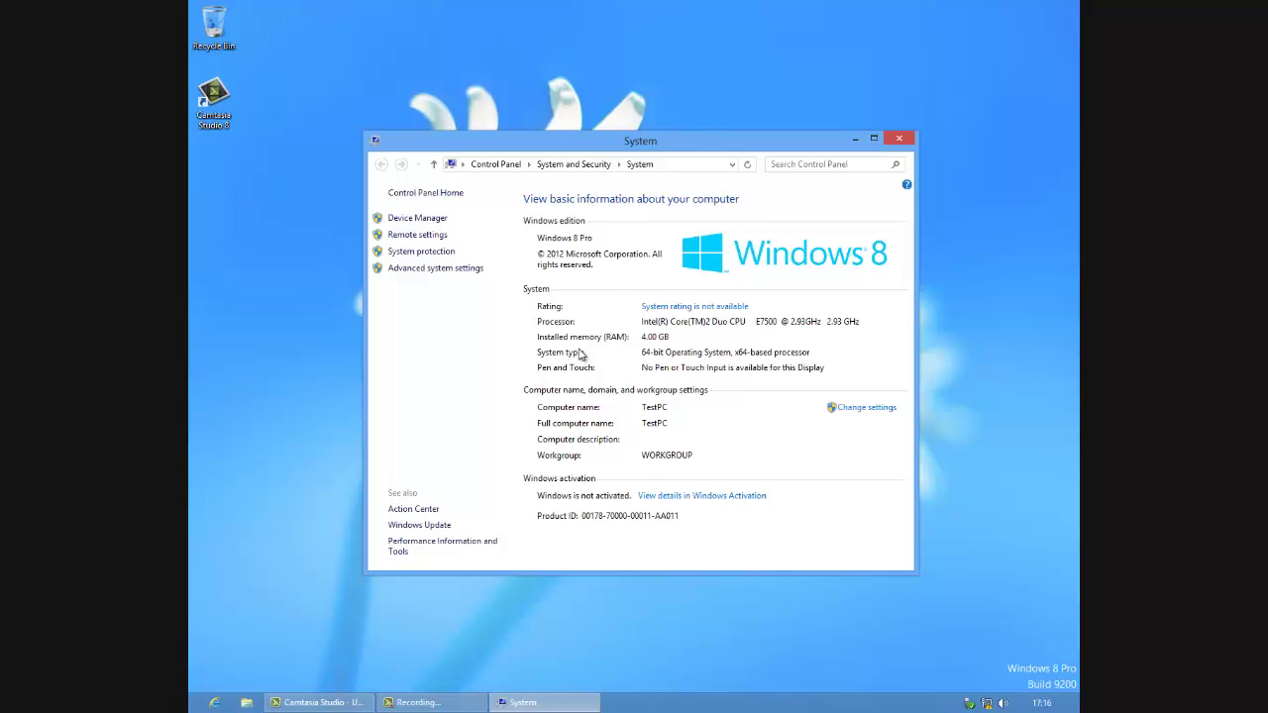
click(416, 508)
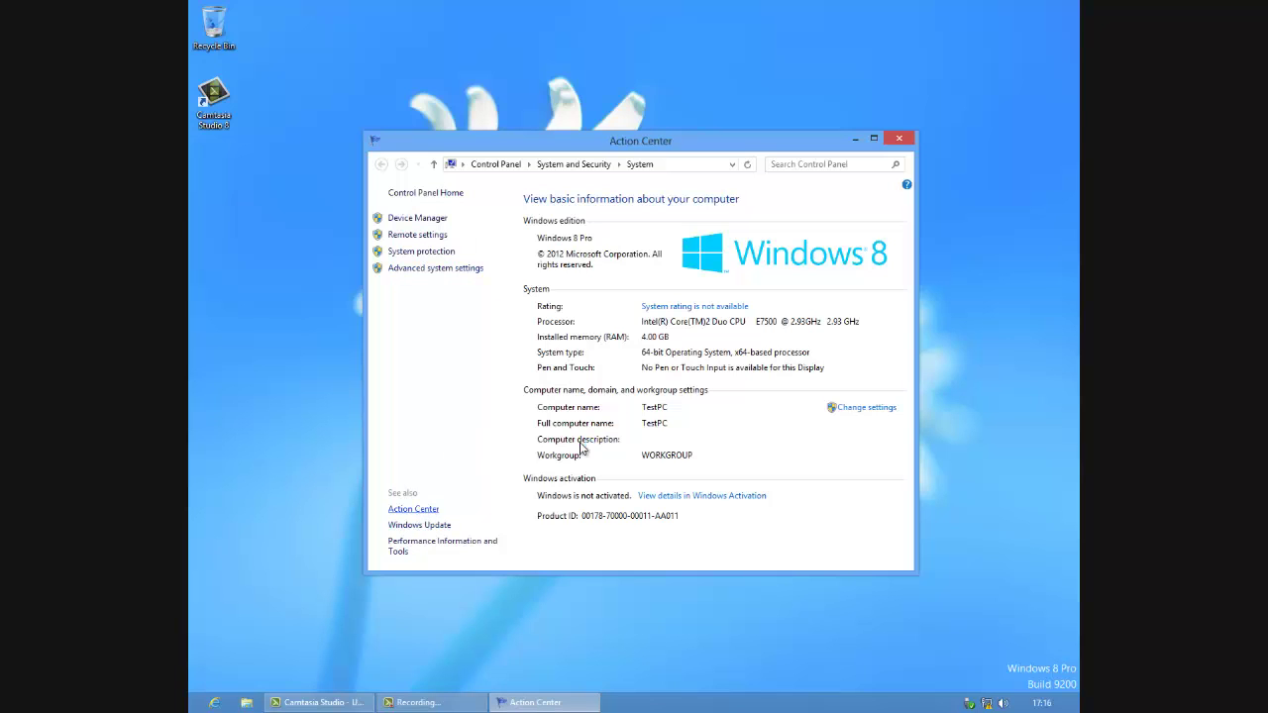
click(383, 165)
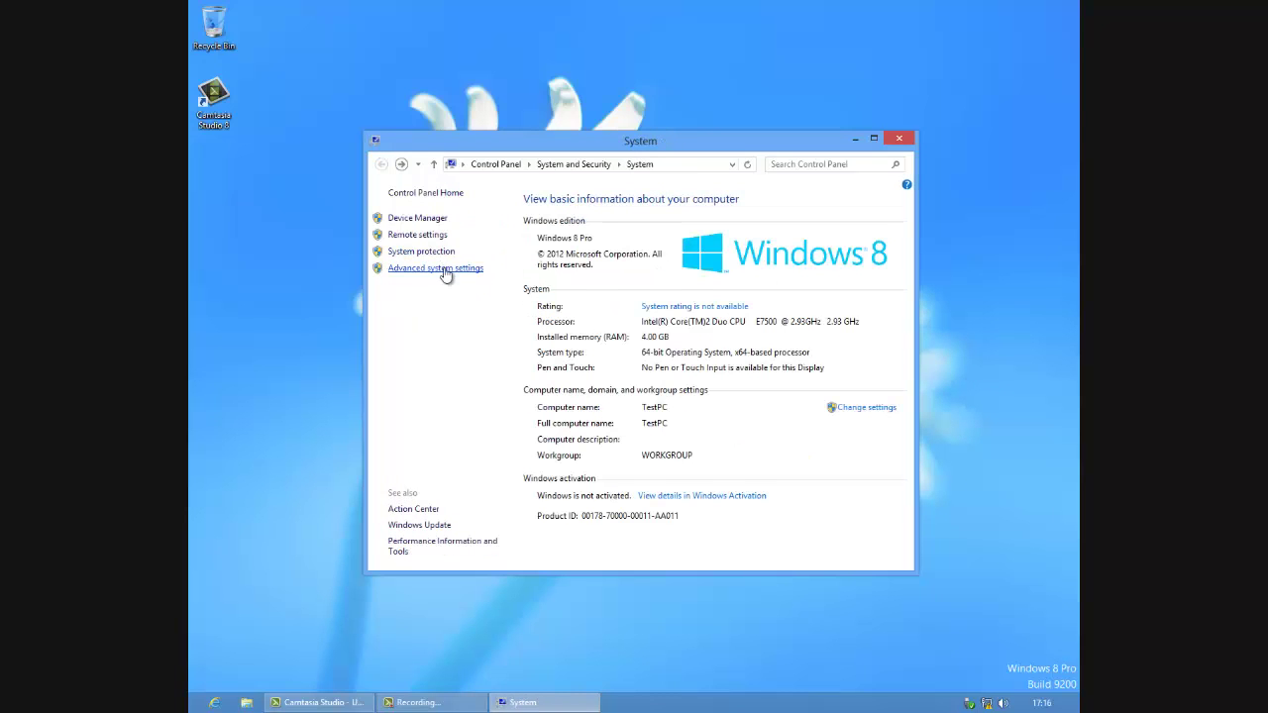
Step: Look through the Computer Name, Hardware, Advanced, System Protection and Remote pages of System Properties, and cancel without changes
click(445, 273)
click(297, 92)
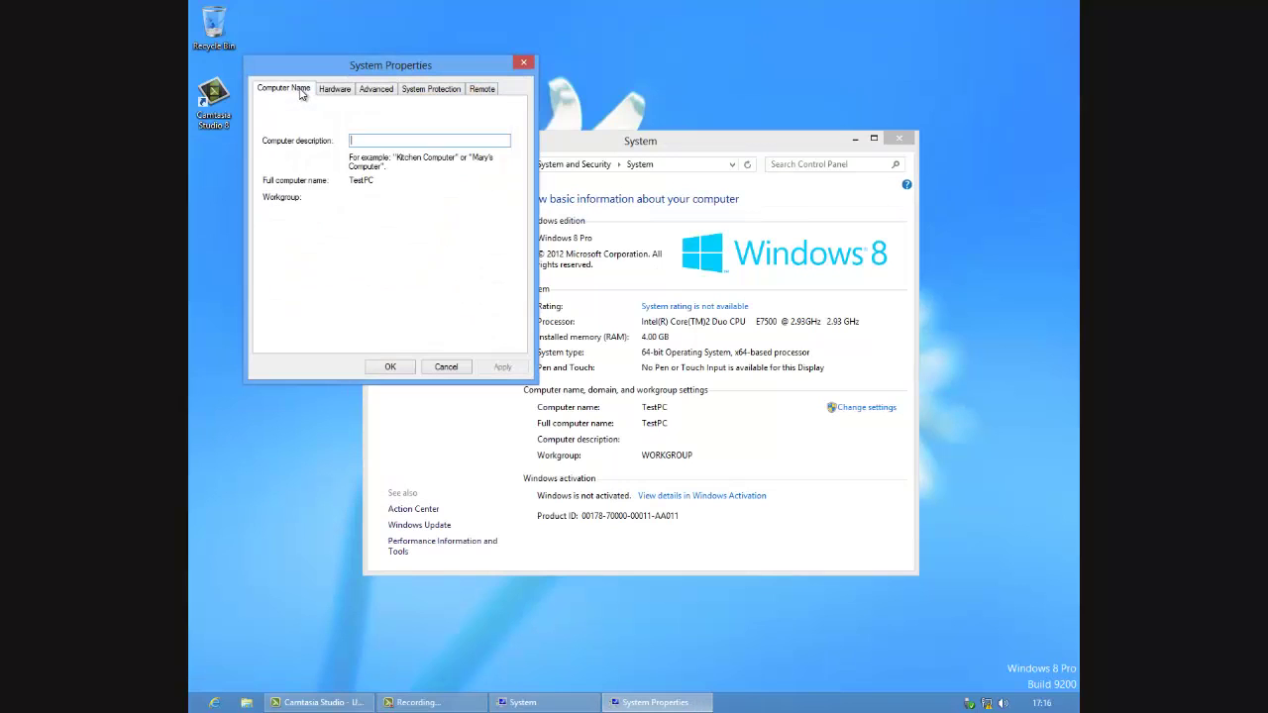
click(342, 94)
click(385, 94)
click(431, 89)
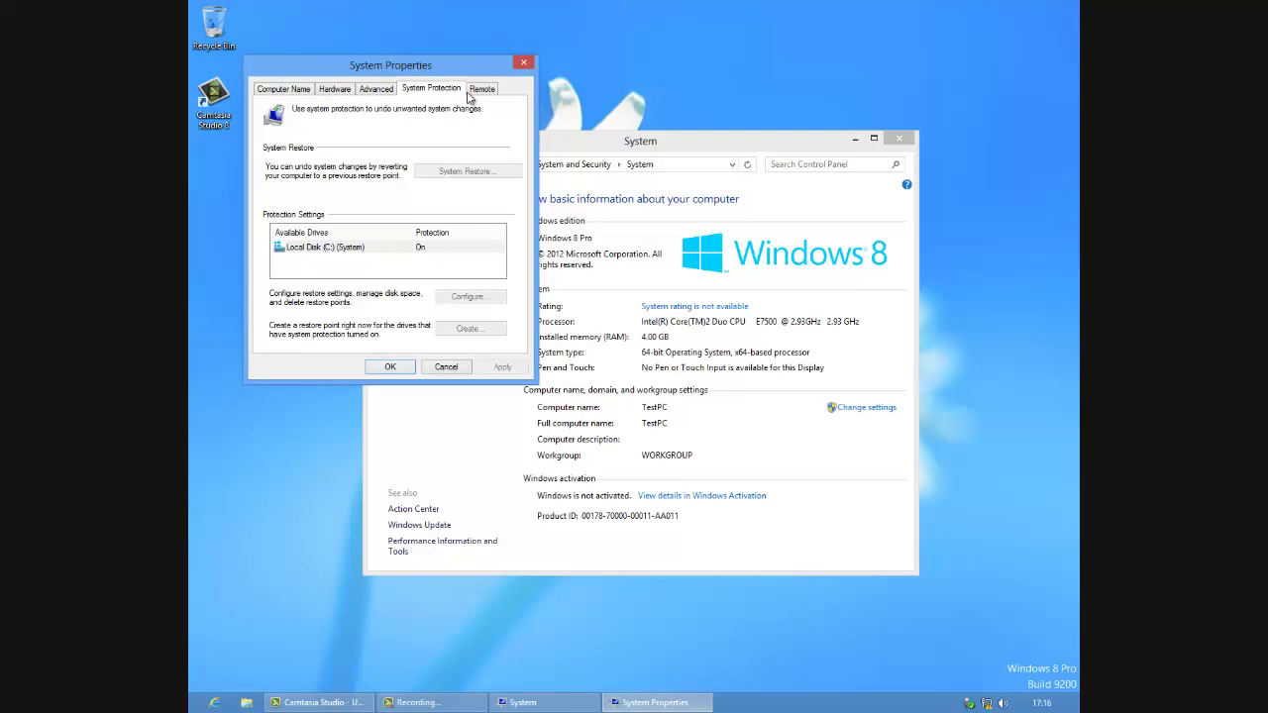
click(483, 89)
click(446, 368)
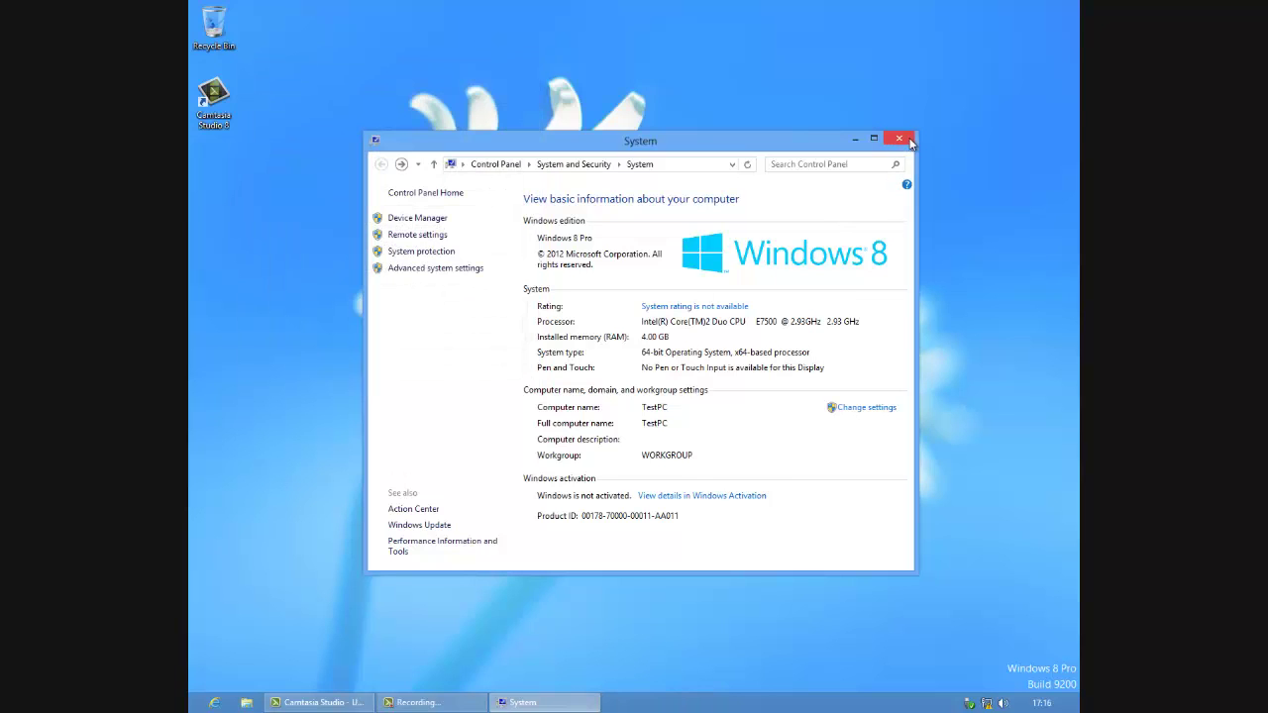
Step: Close the System window, check the Devices charm on the desktop, and minimize Camtasia Studio
click(911, 142)
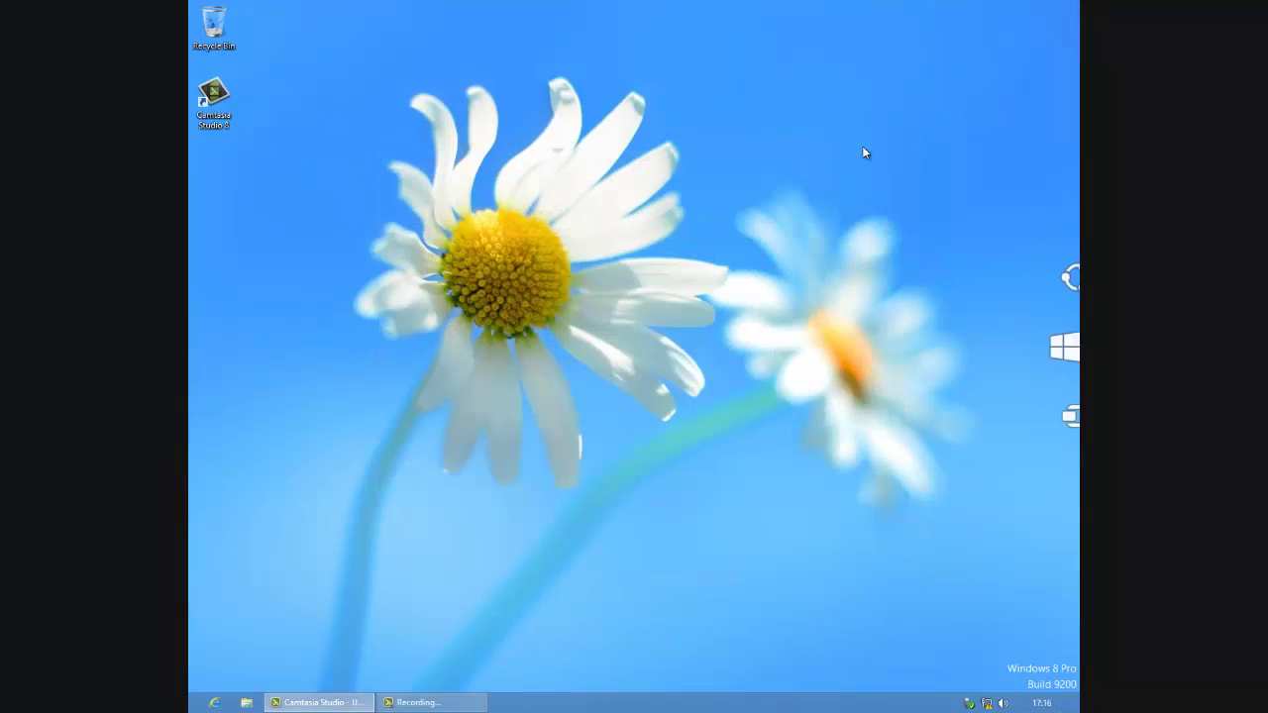
mouse_move(1078, 7)
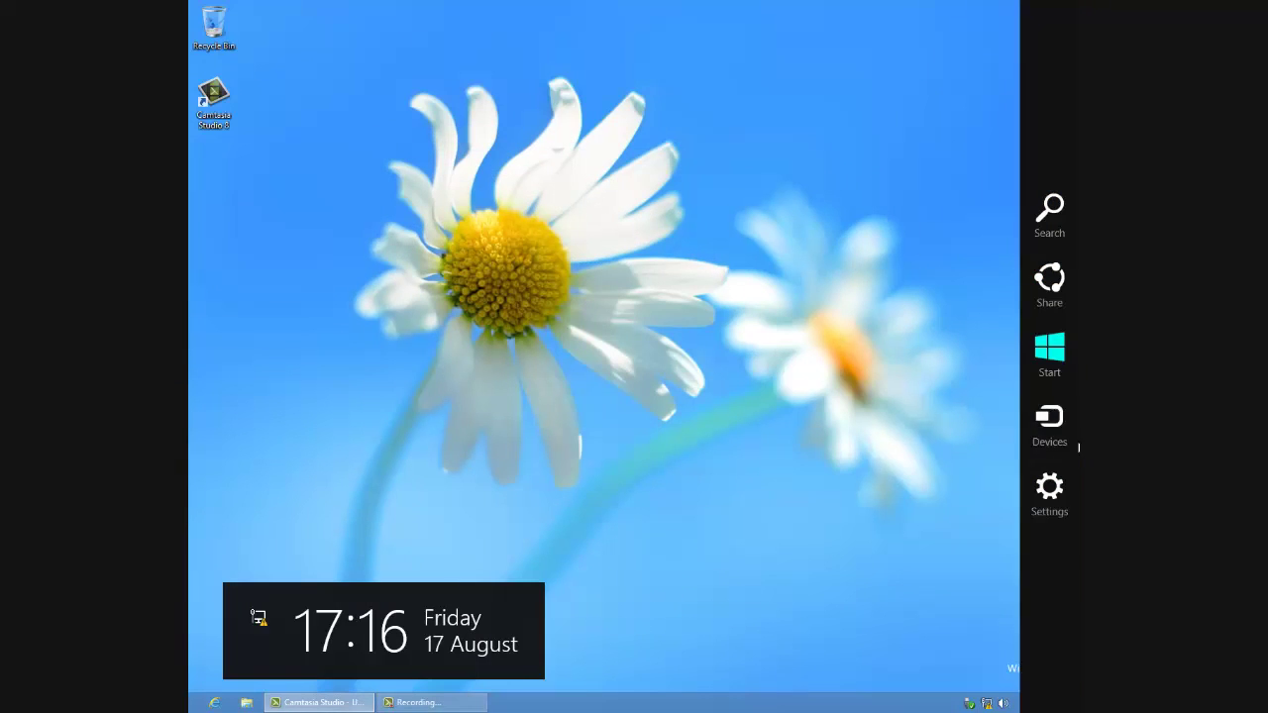
click(1062, 439)
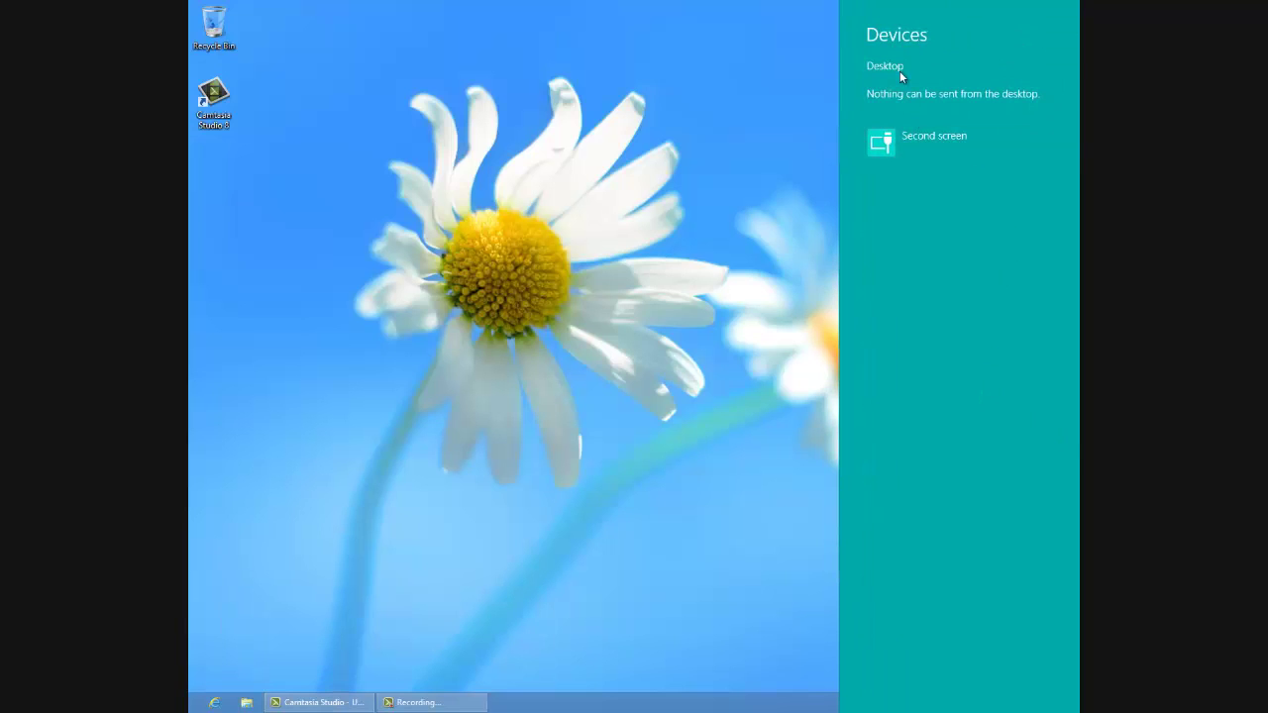
click(838, 238)
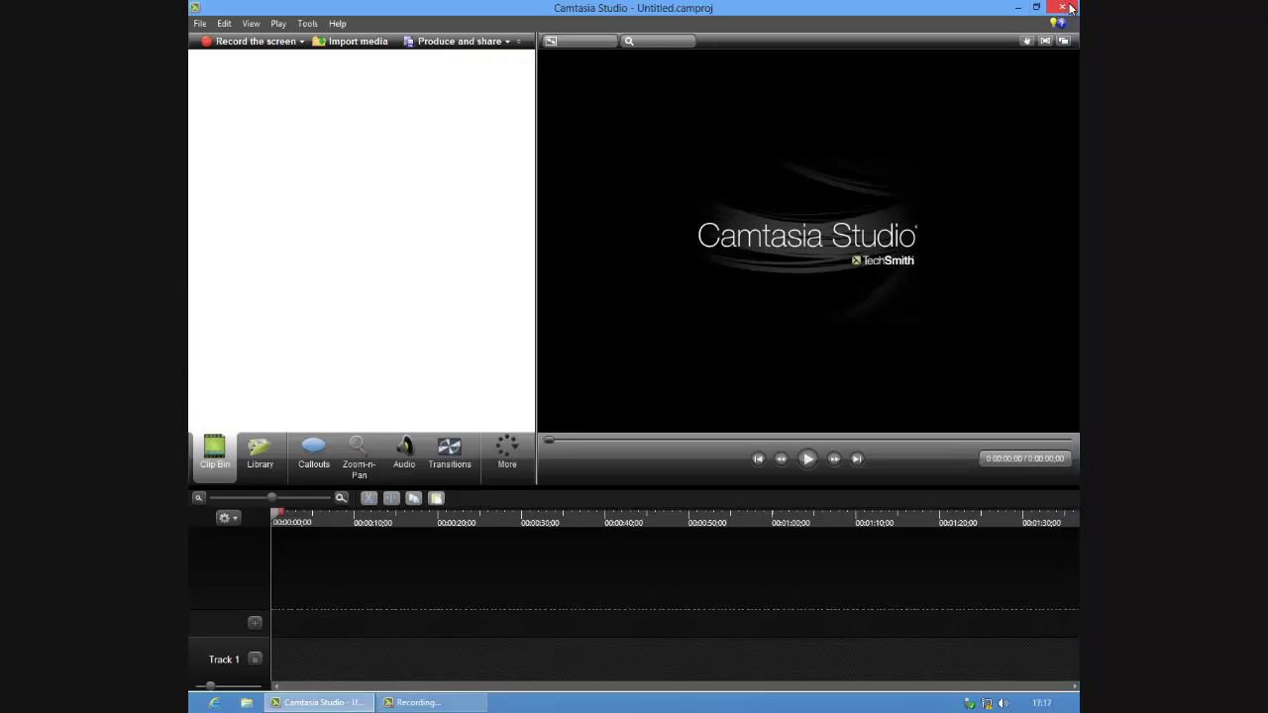
click(1037, 9)
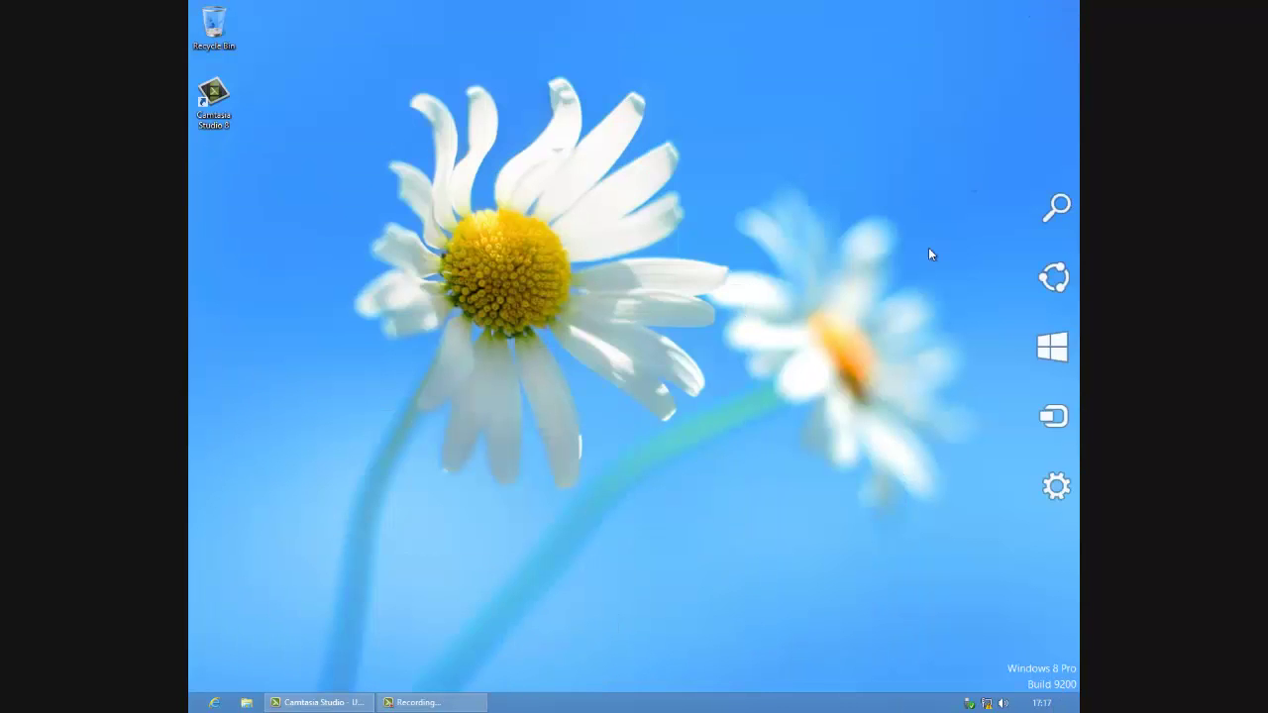
Step: View the installed programs in Control Panel's Programs and Features in a maximized window, and close it
mouse_move(1069, 6)
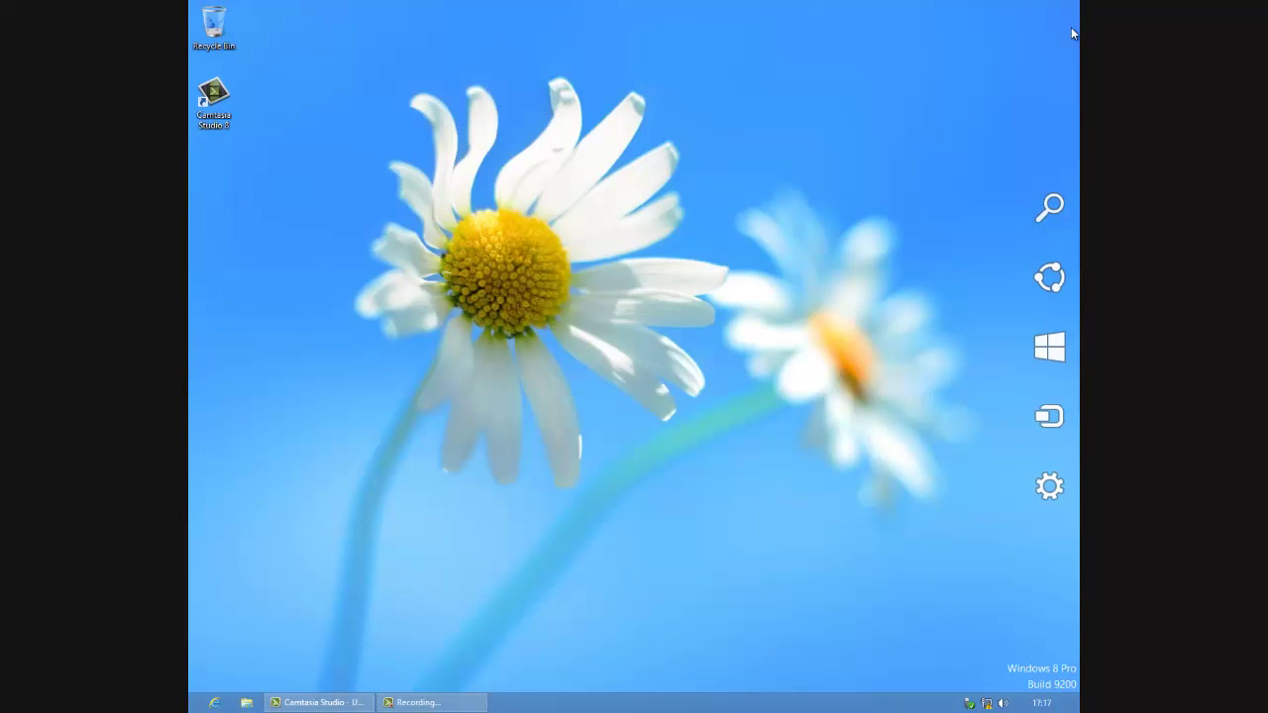
mouse_move(1066, 278)
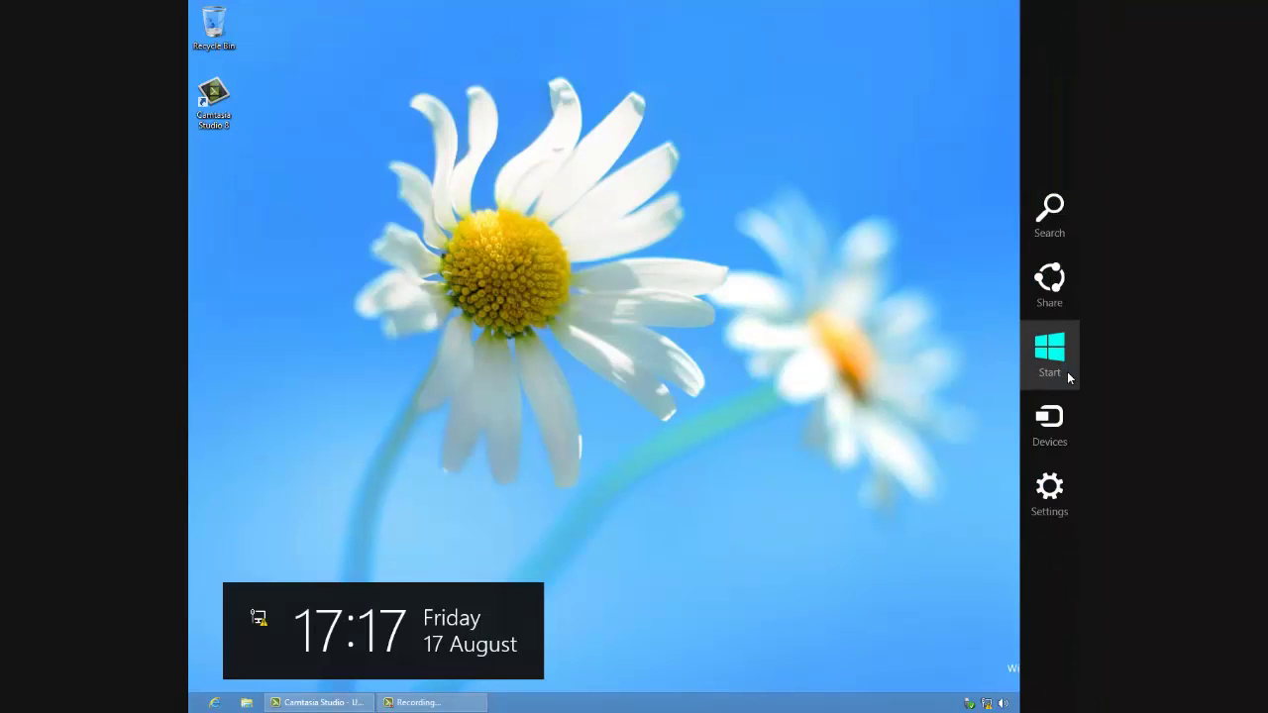
click(1052, 489)
click(913, 100)
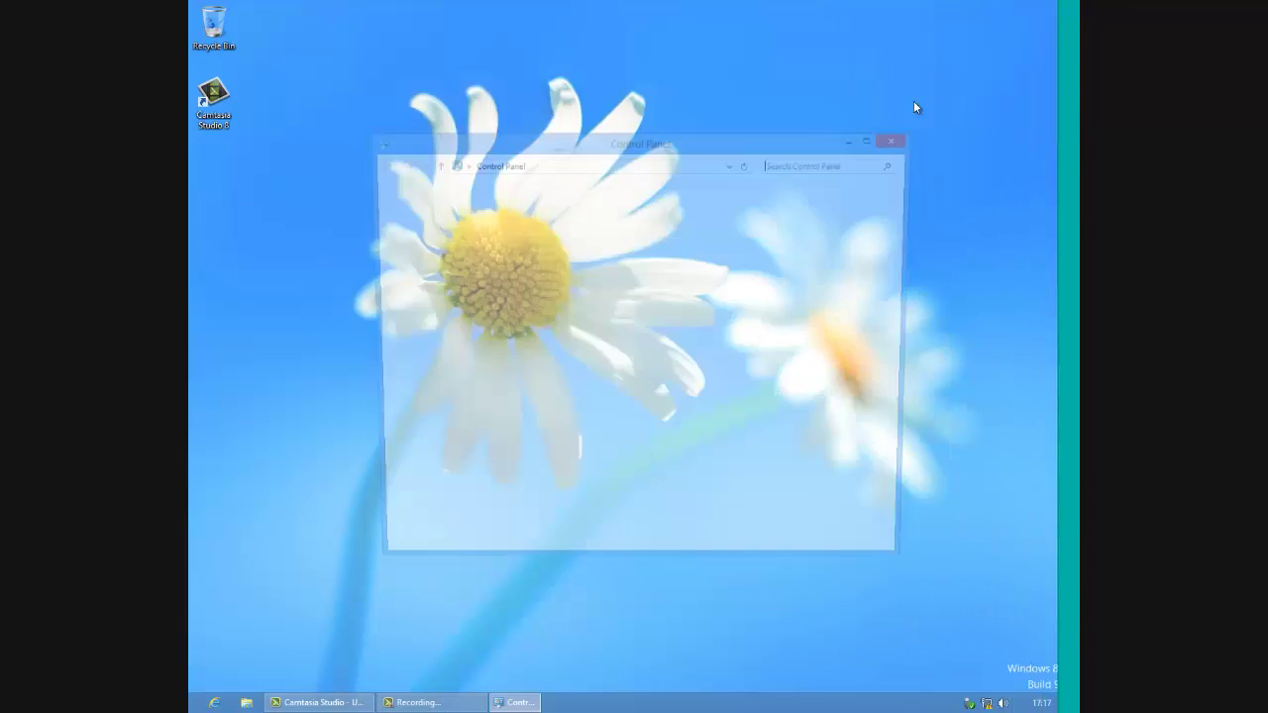
click(477, 420)
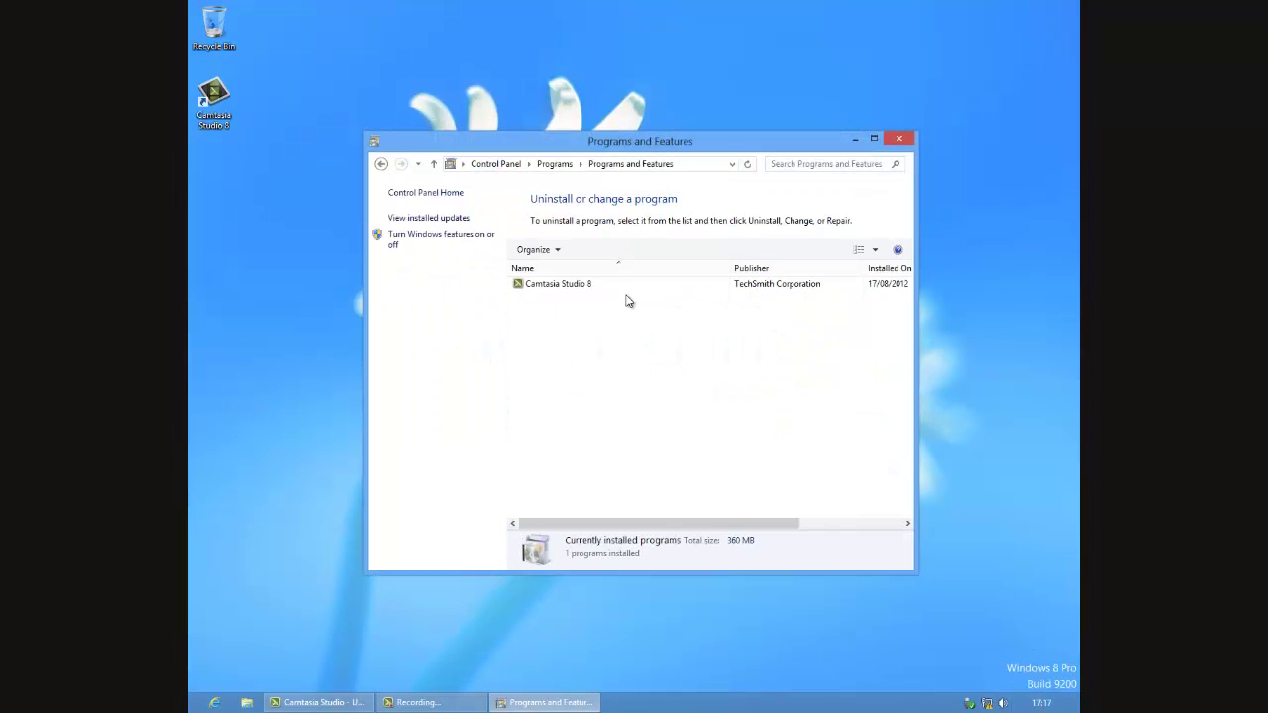
click(875, 138)
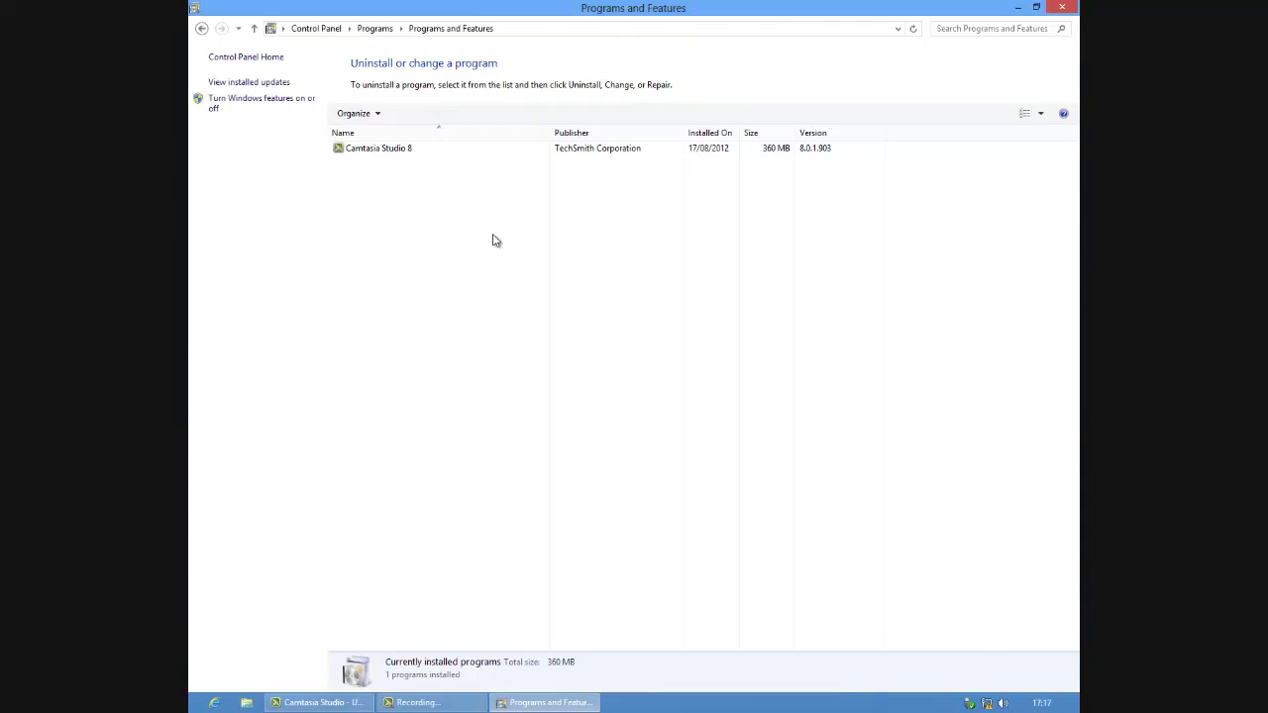
click(1063, 10)
Step: Refresh the desktop and look at the sharing option of the Investcorp.com connection in the network list
right_click(588, 239)
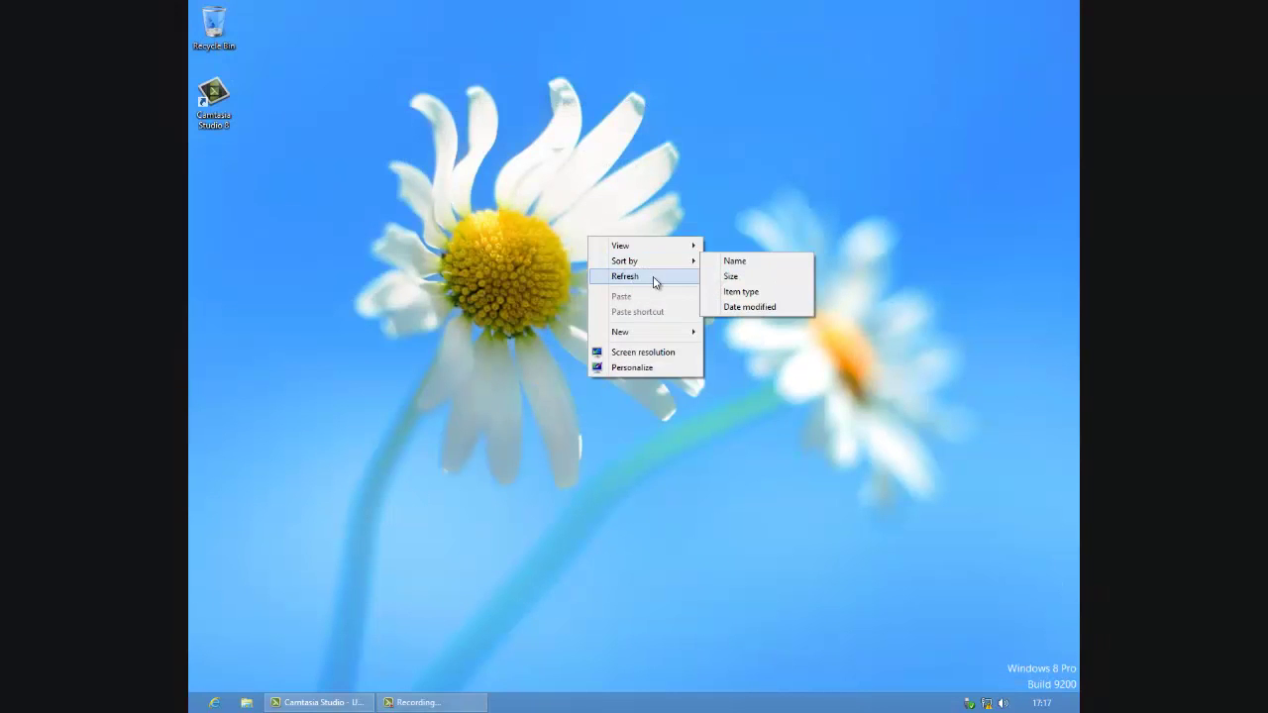
click(654, 278)
click(989, 703)
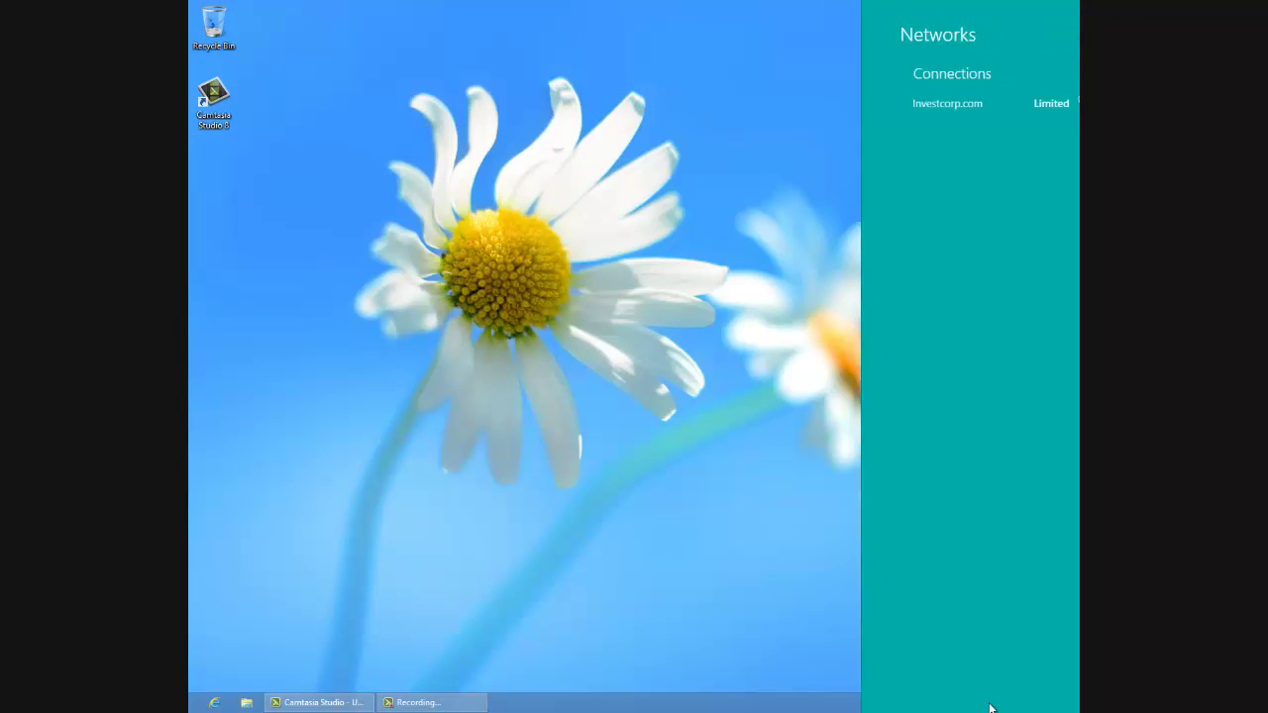
right_click(950, 109)
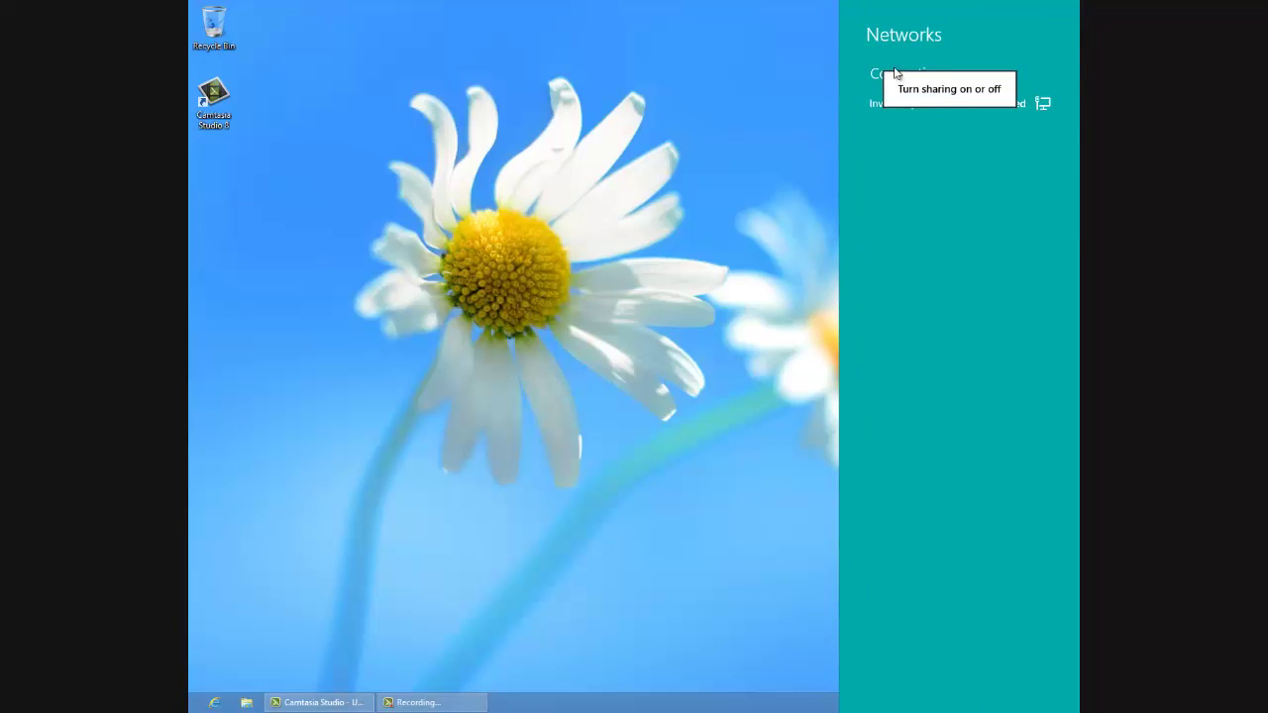
click(898, 89)
Step: View the Network and Sharing Center and its adapter settings, close both windows, and refresh the desktop
right_click(987, 703)
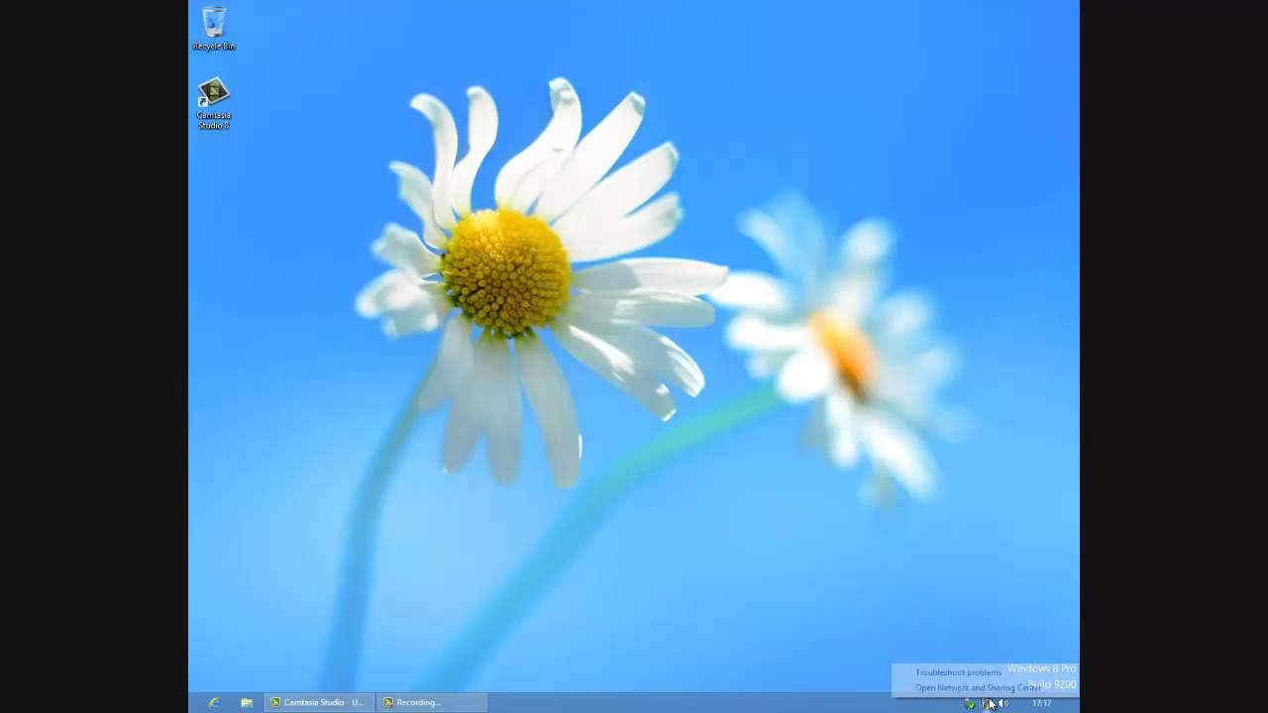
click(978, 687)
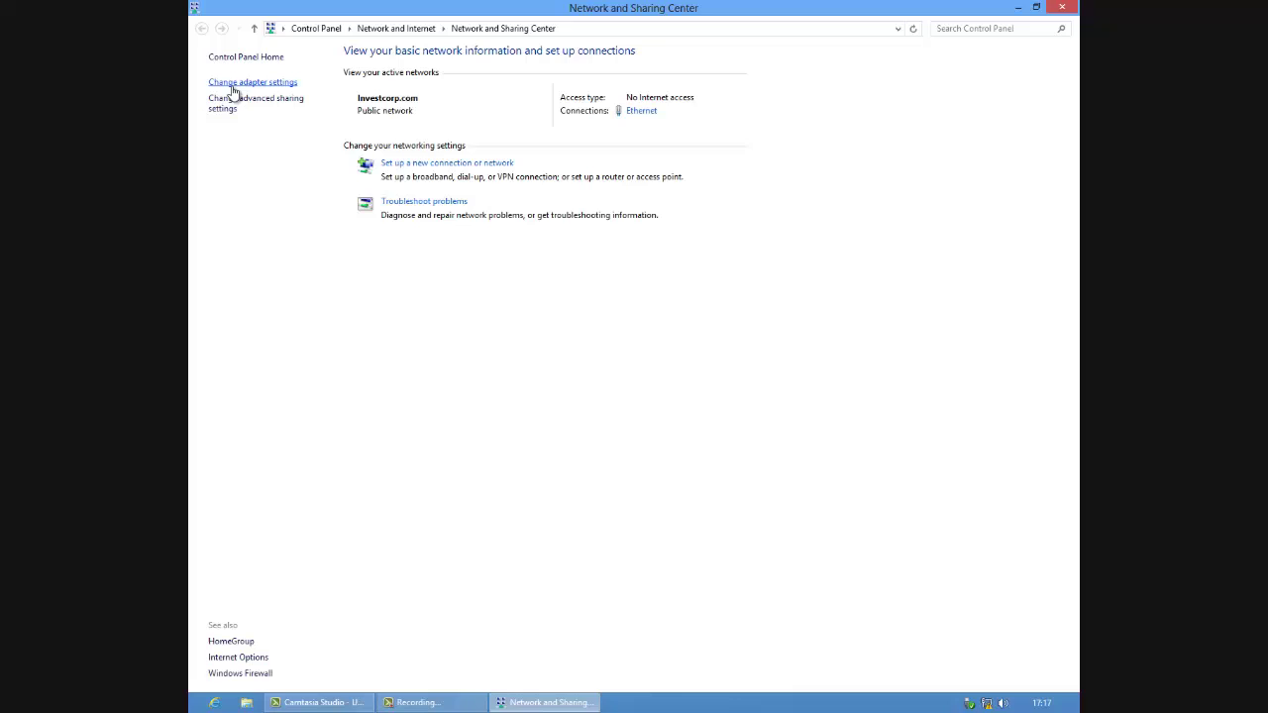
click(234, 87)
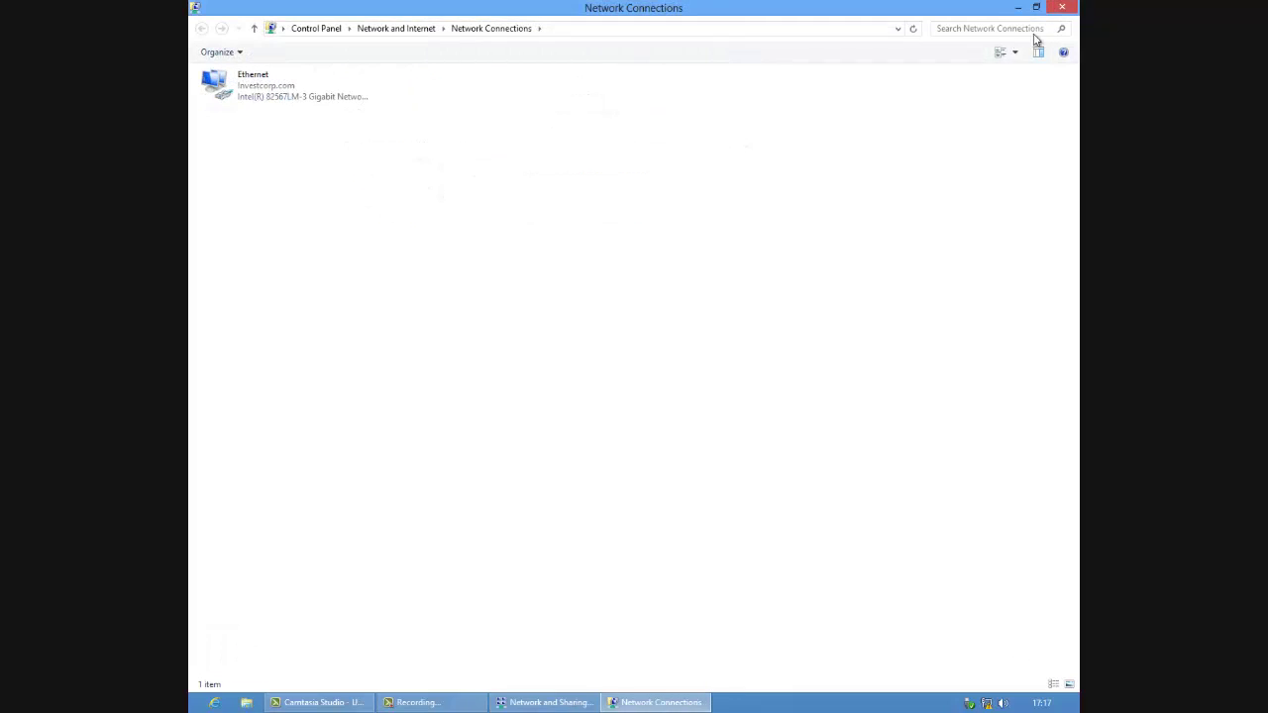
click(1066, 7)
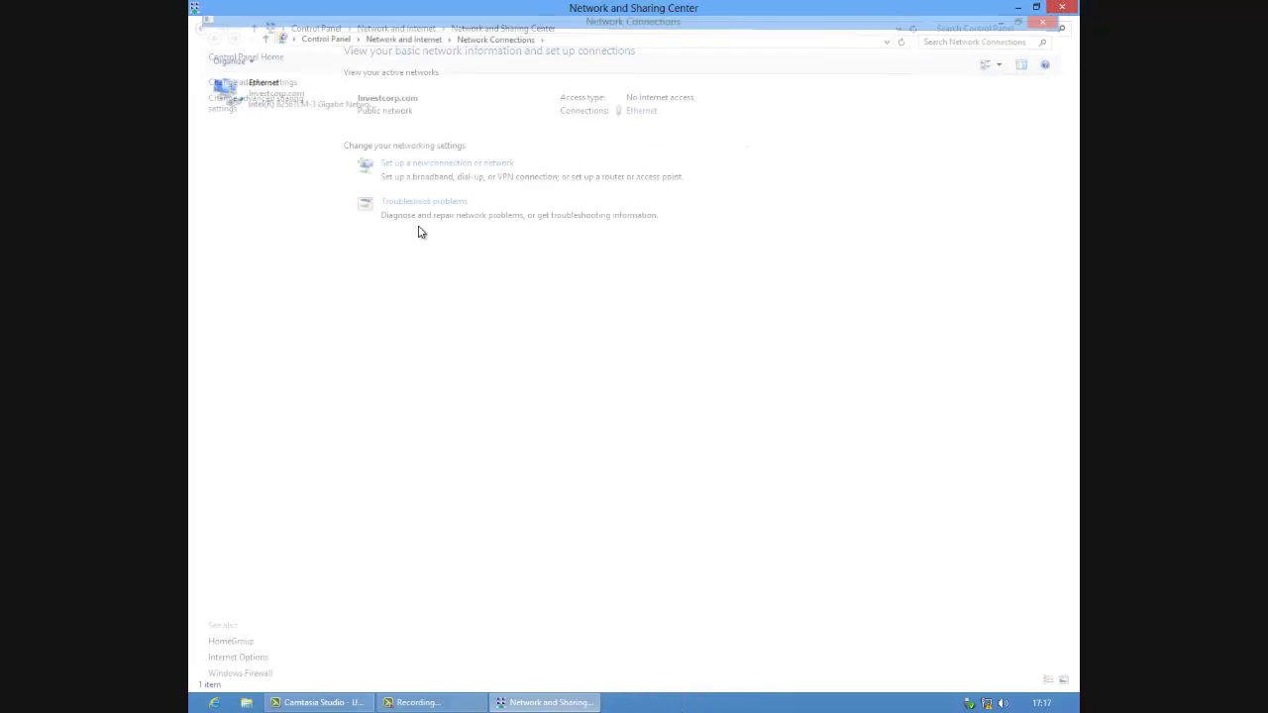
click(1064, 7)
right_click(508, 369)
click(551, 406)
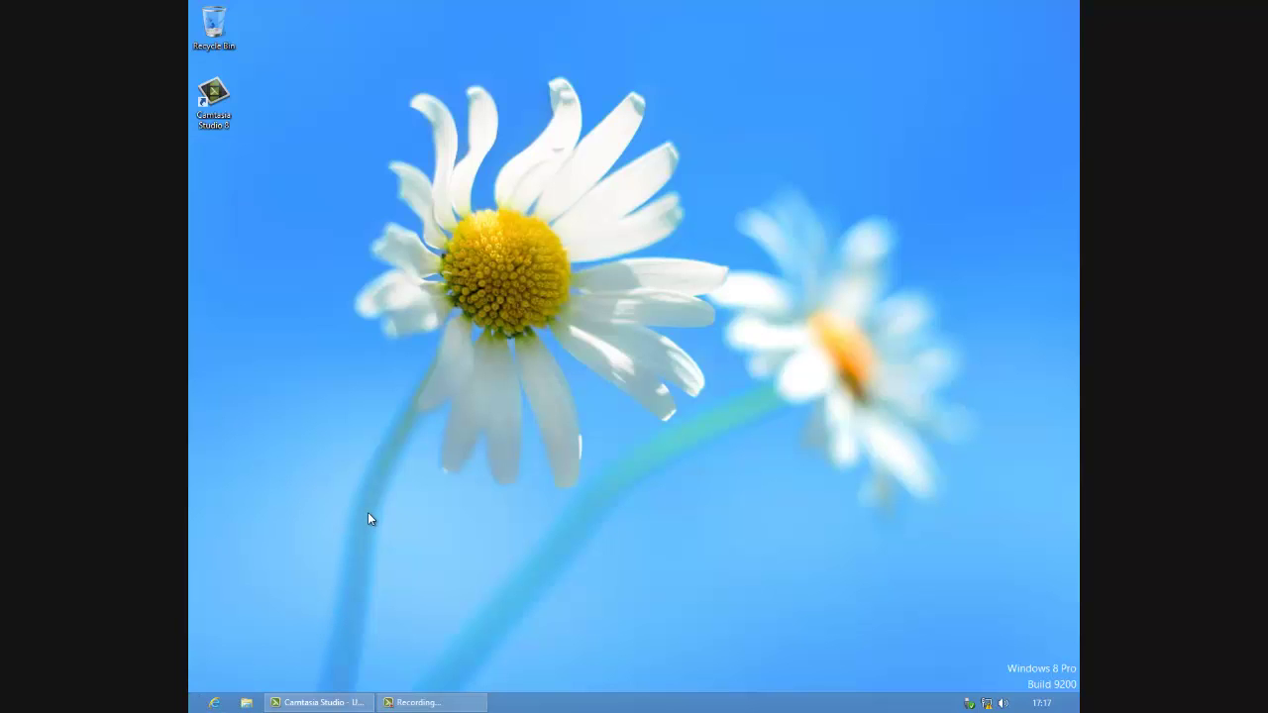
Step: Return to Start and look through the my music, now playing and store sections of the Music app
key(super)
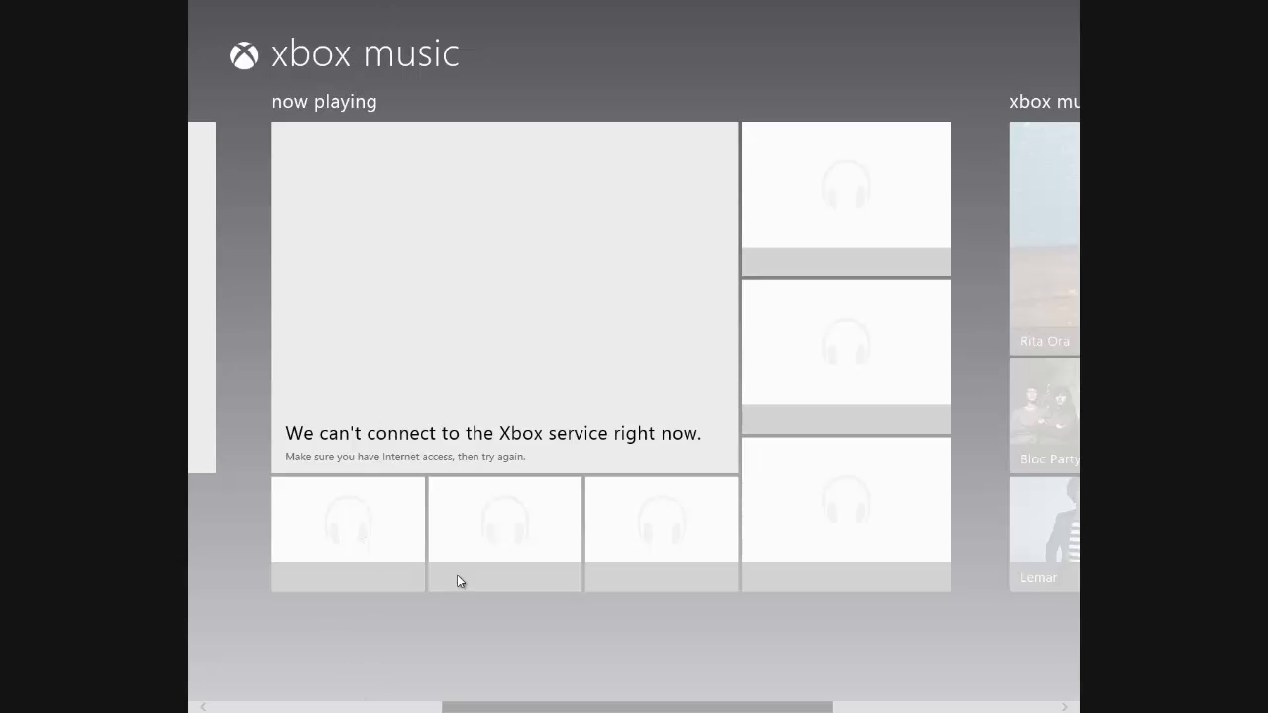
scroll(894, 707, down, 4)
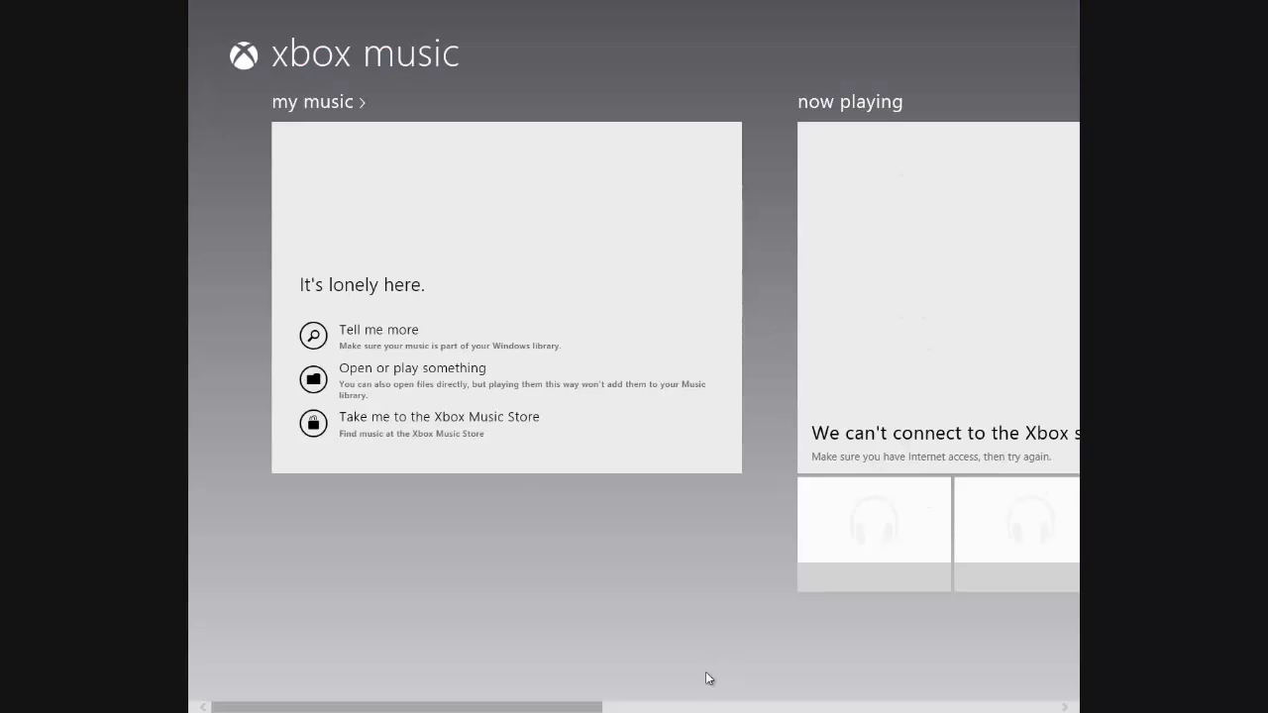
click(670, 707)
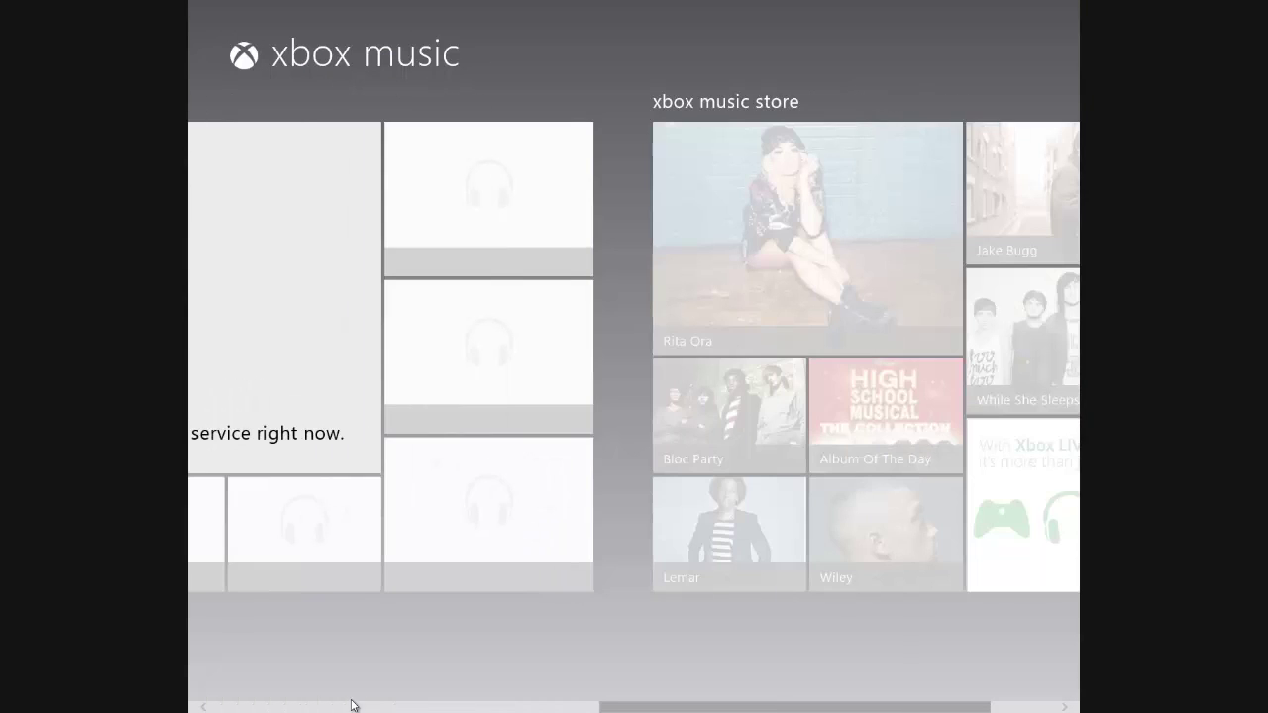
click(293, 710)
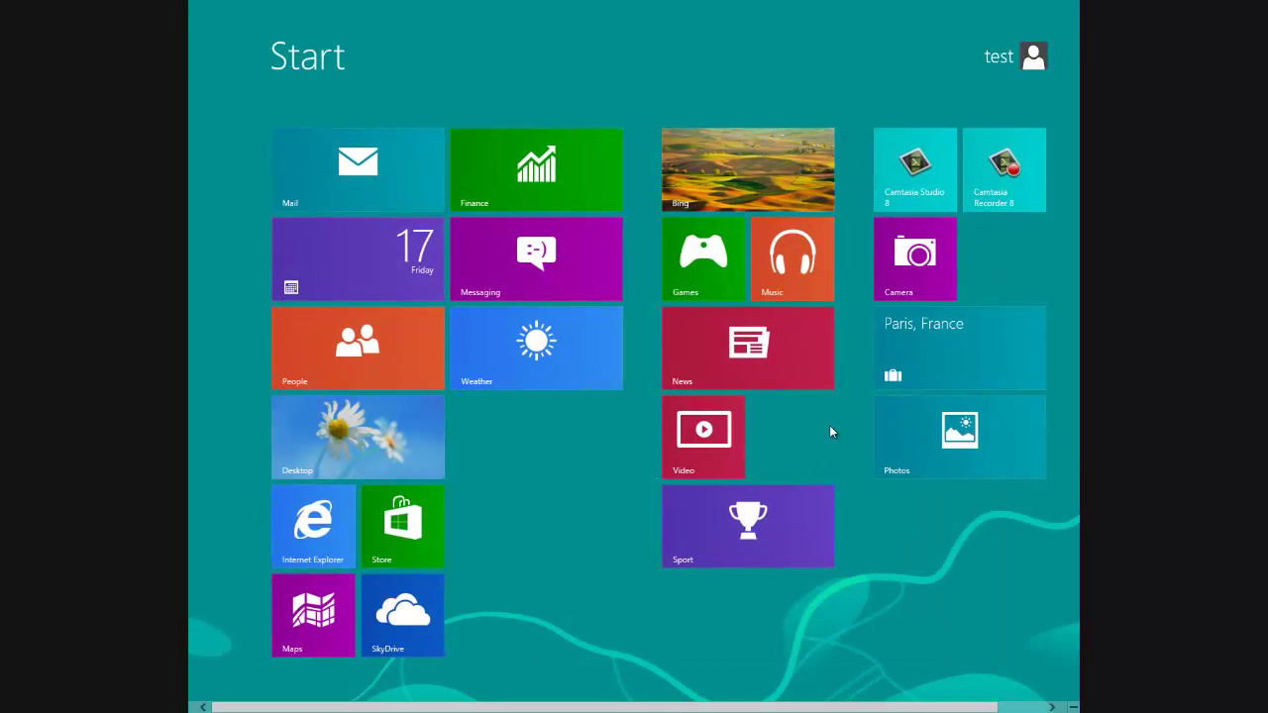
Step: Open the Travel app from Start and browse its featured destinations
click(970, 360)
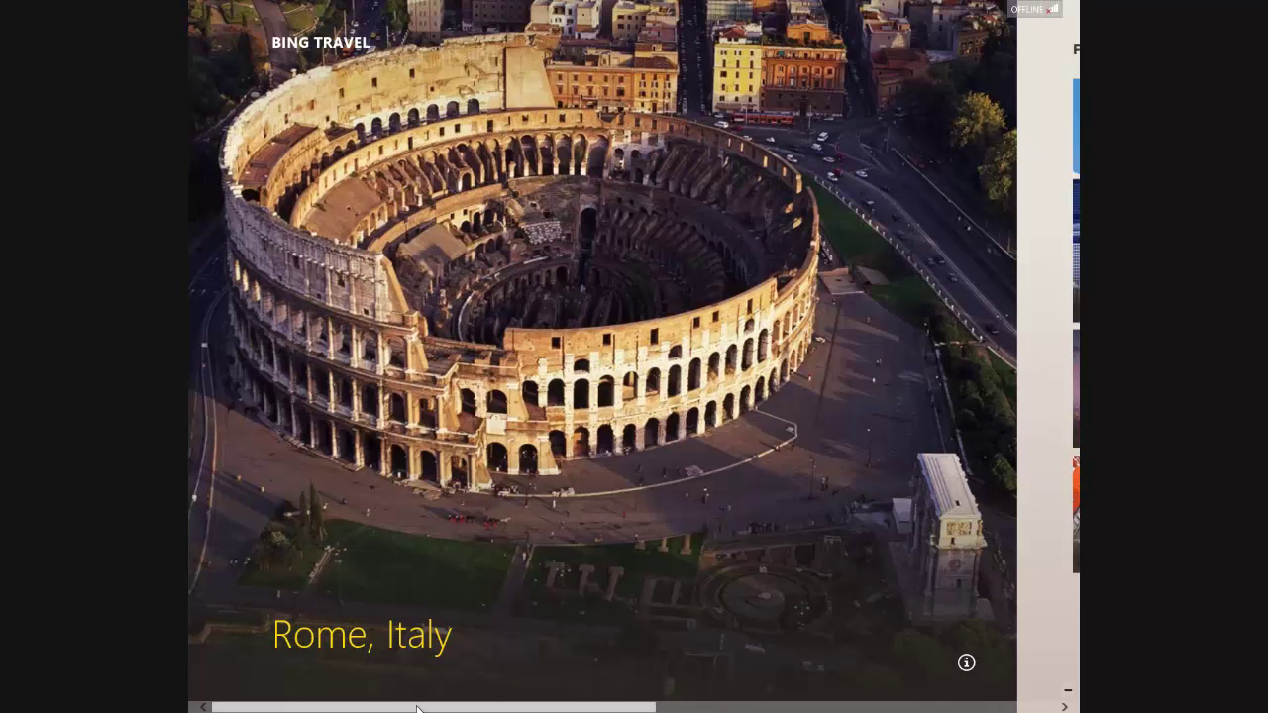
scroll(471, 543, down, 5)
scroll(634, 357, right, 5)
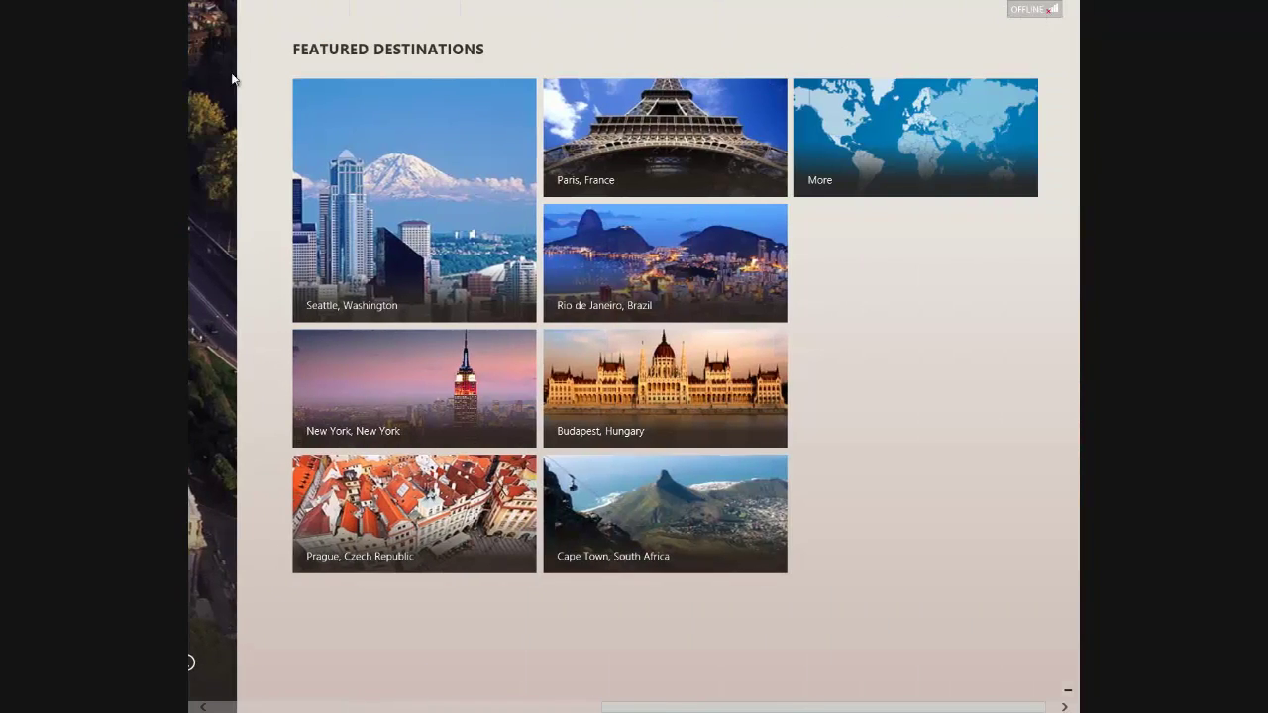
click(203, 708)
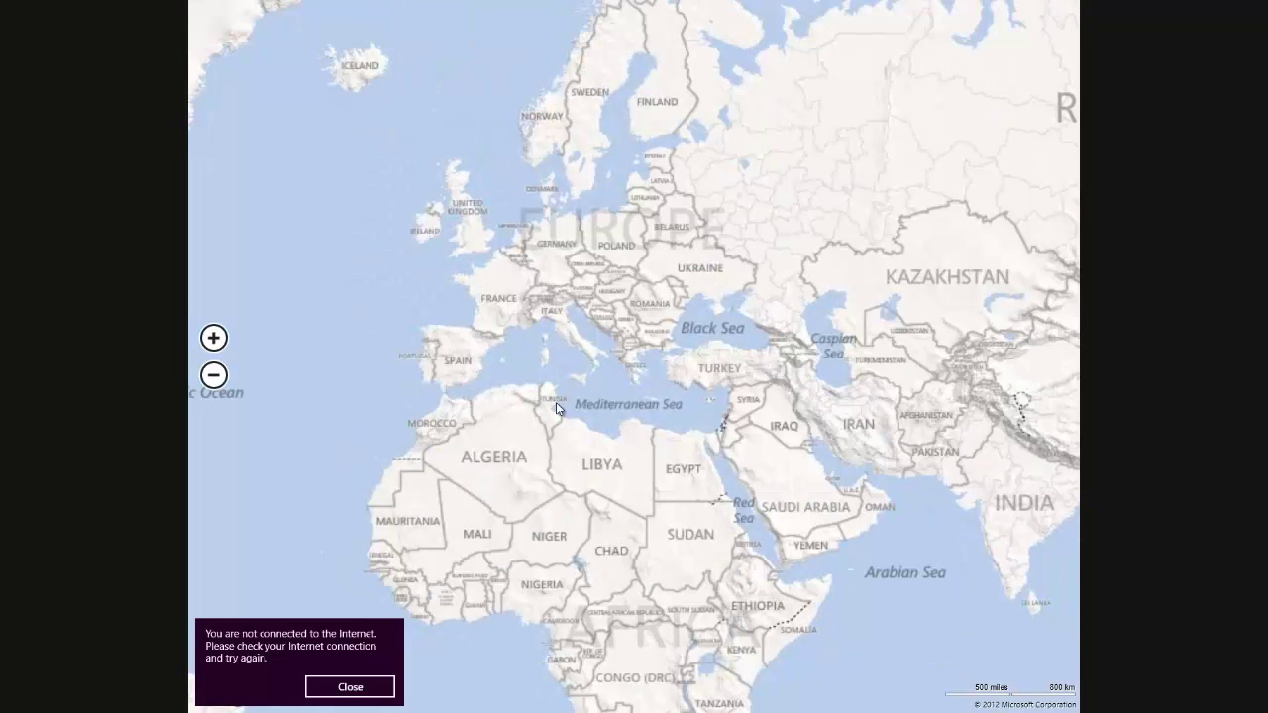
Step: Dismiss the Internet connection notice in Maps and zoom in to London and south-east England
click(377, 692)
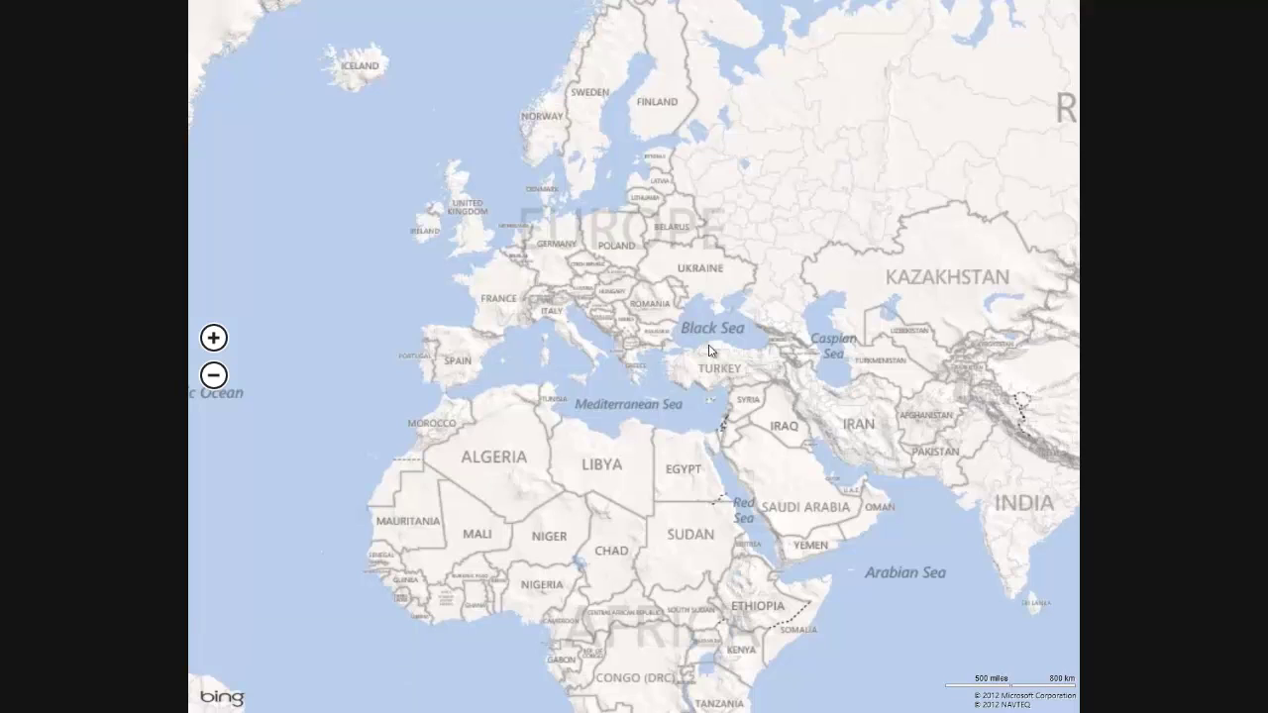
scroll(710, 351, up, 3)
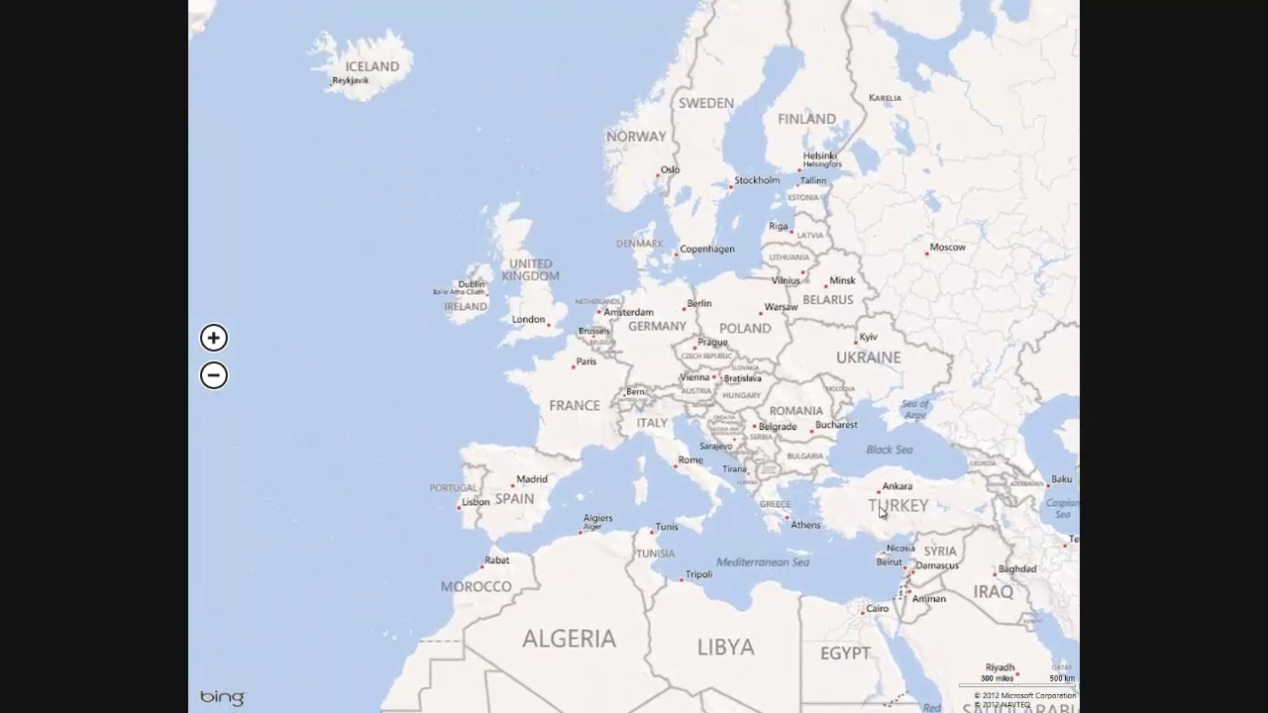
scroll(622, 461, up, 3)
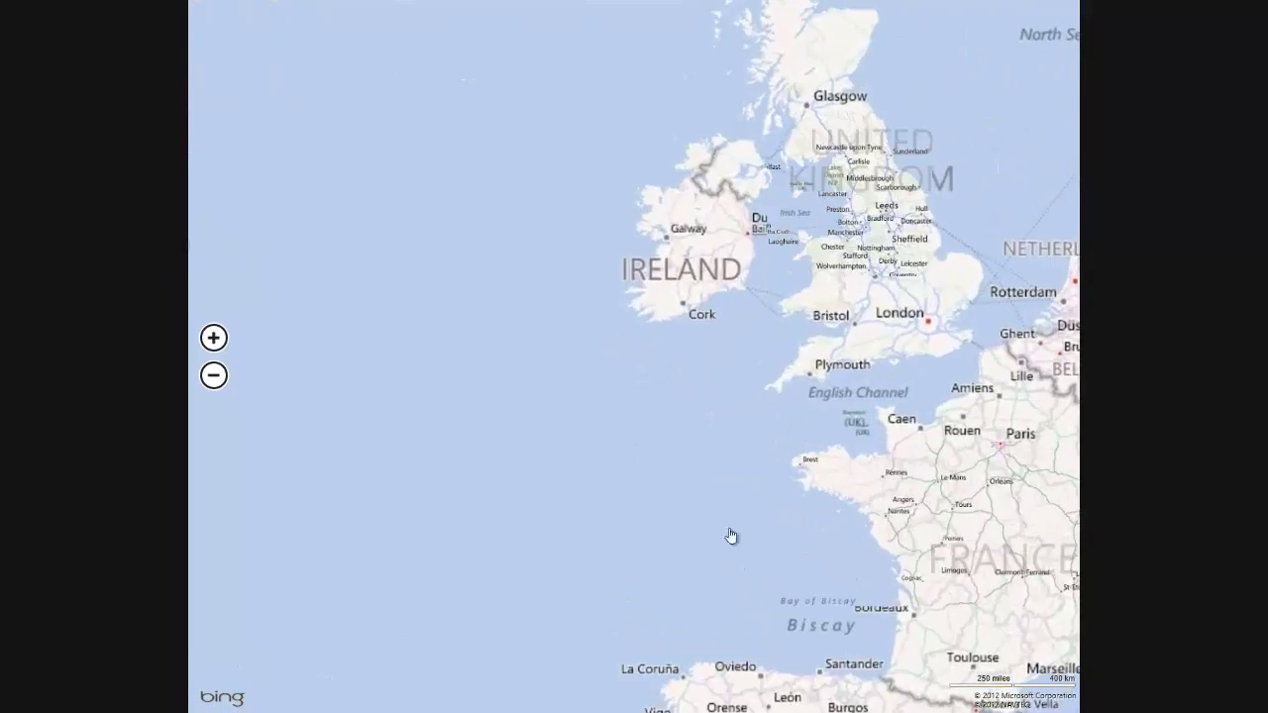
scroll(731, 536, up, 3)
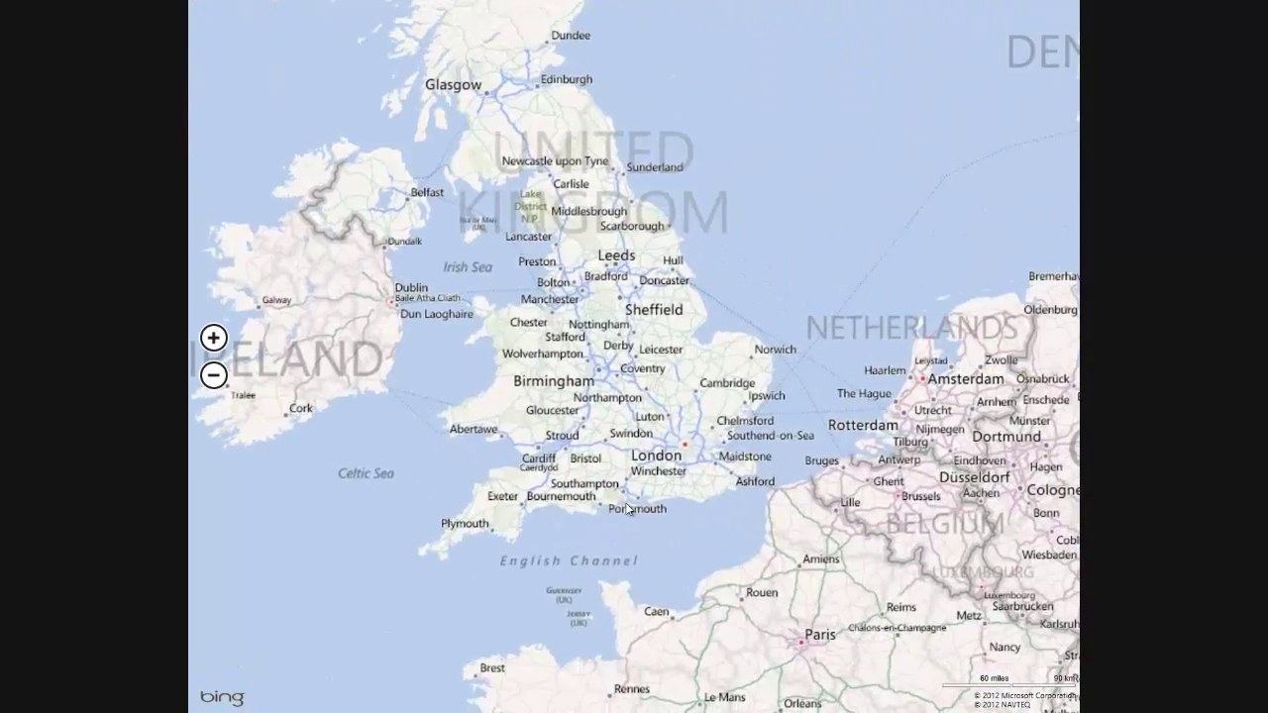
scroll(627, 509, up, 3)
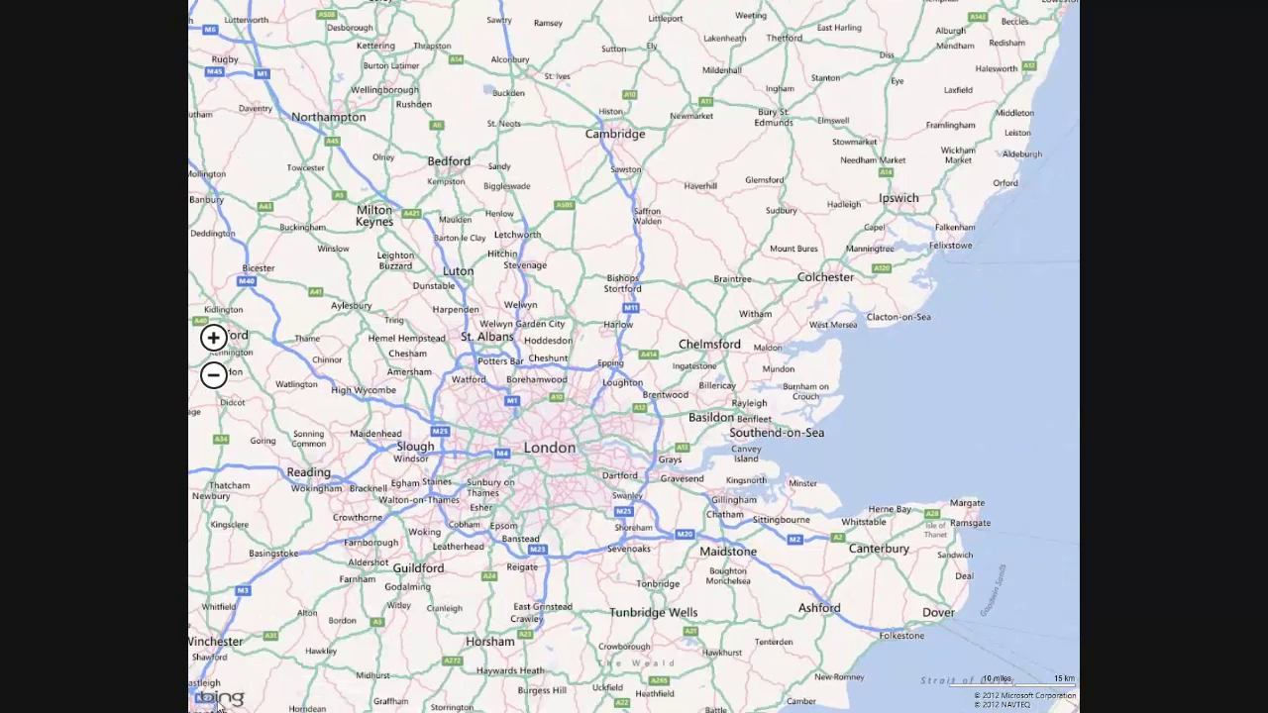
Step: Show traffic on the London area map and switch the map style to Aerial view
right_click(884, 642)
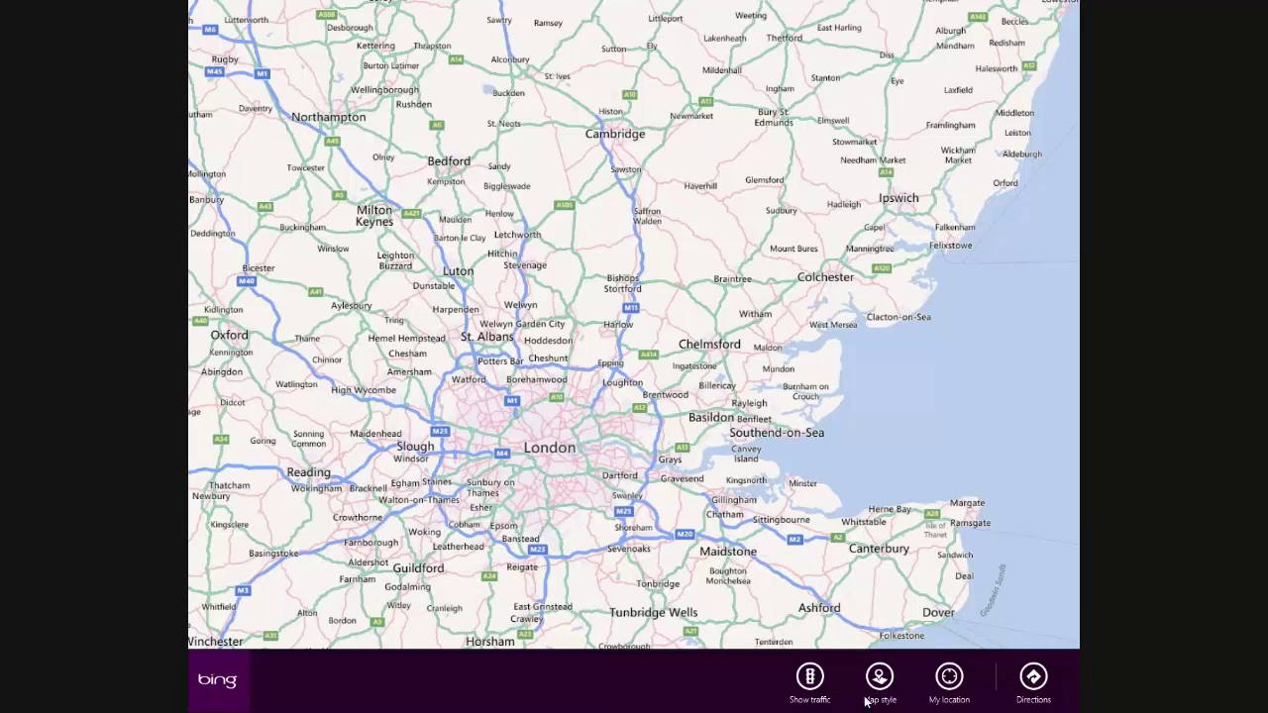
click(814, 681)
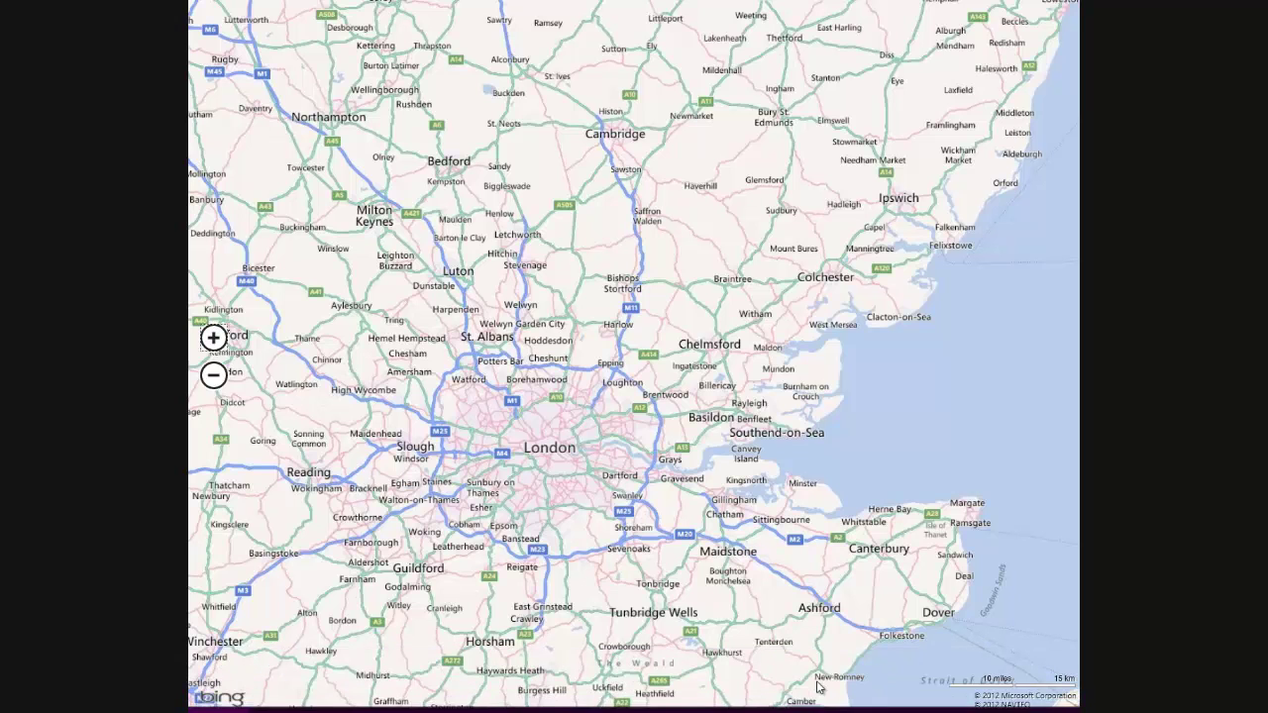
right_click(806, 556)
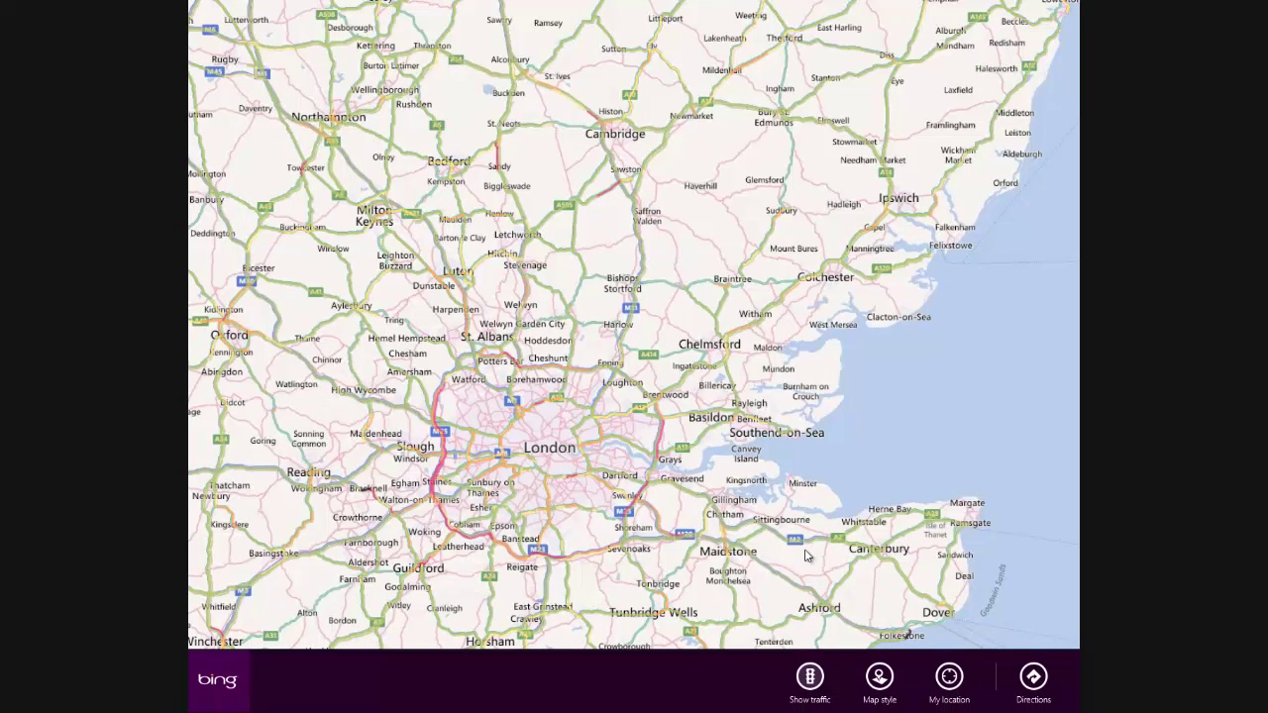
click(881, 679)
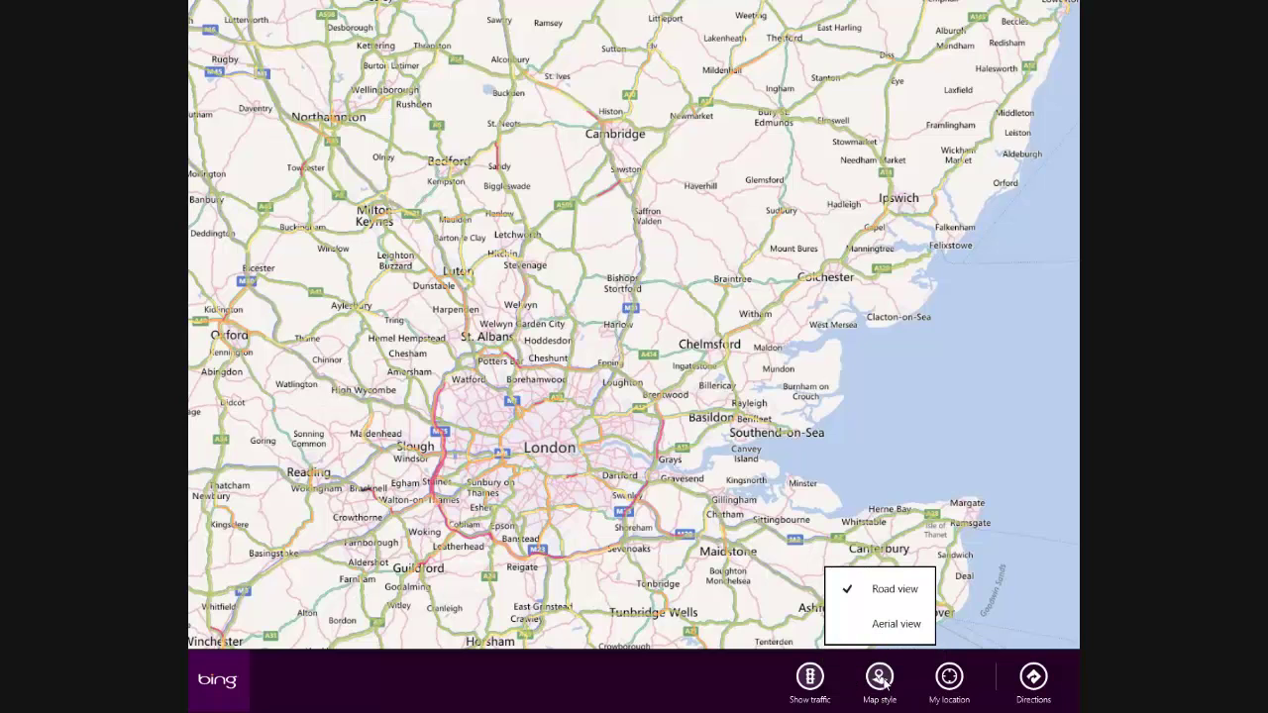
click(896, 627)
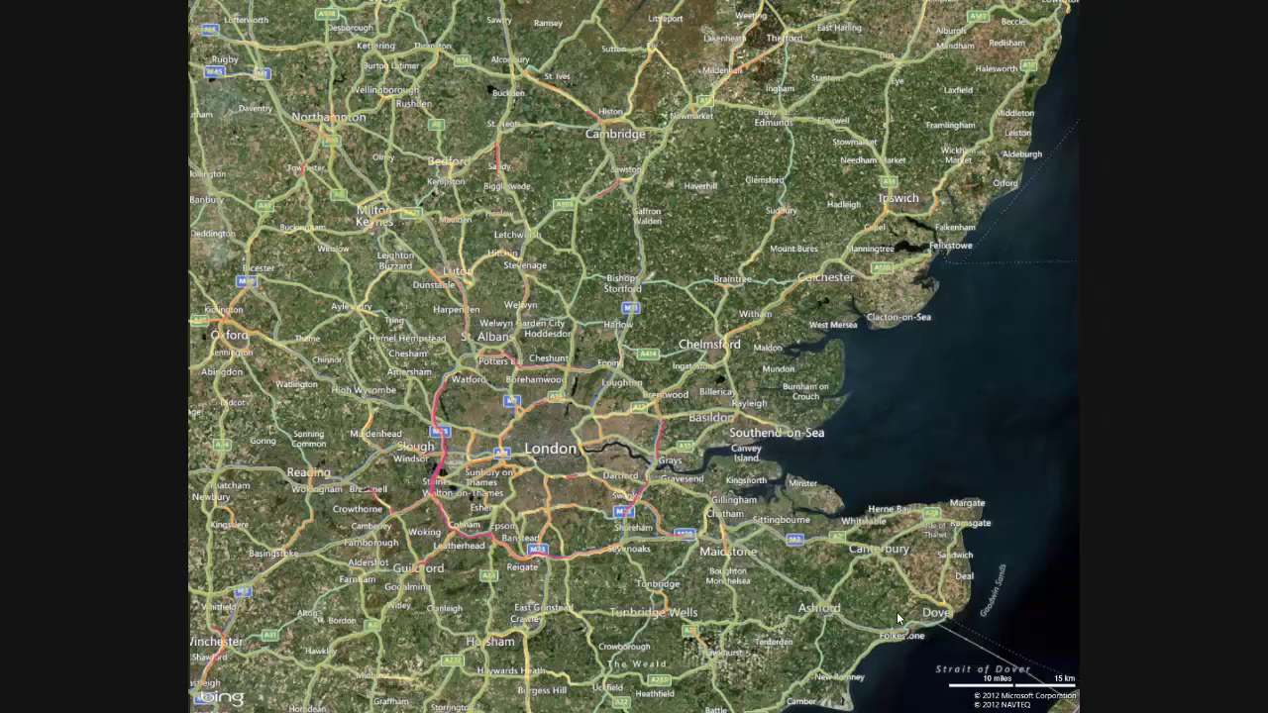
Step: Switch the map style from Aerial view to Road view
right_click(941, 679)
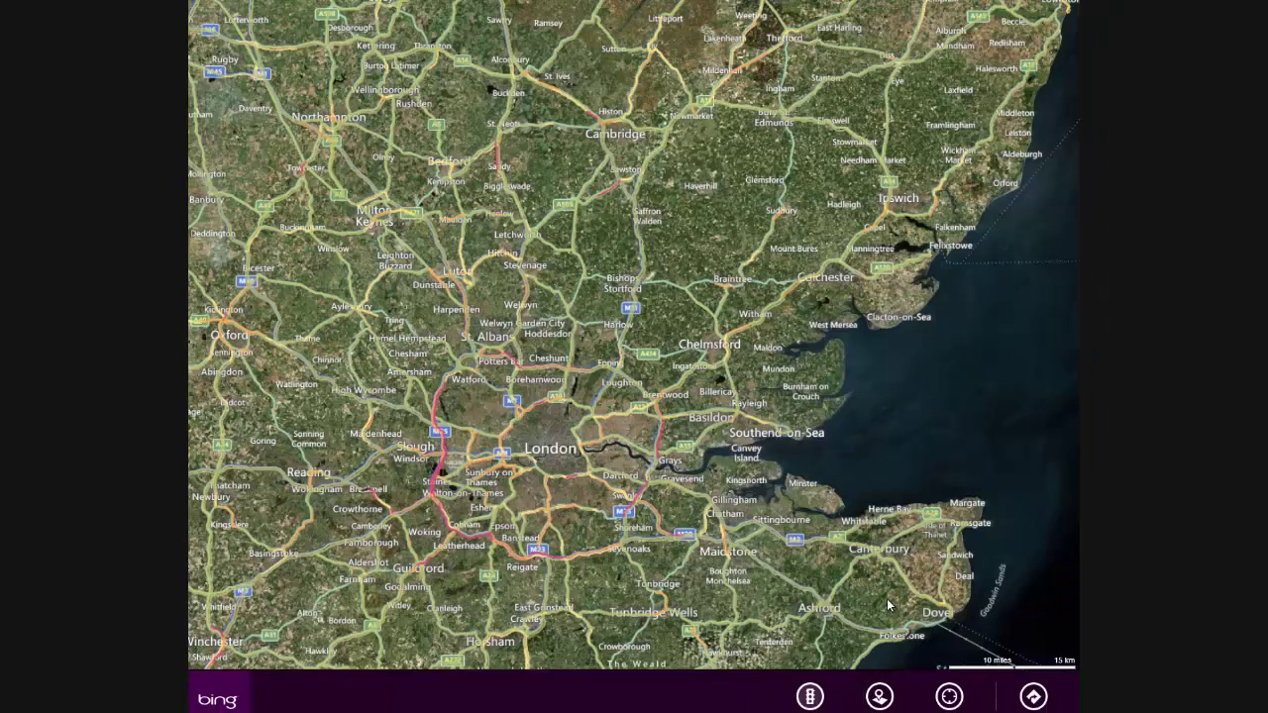
click(880, 678)
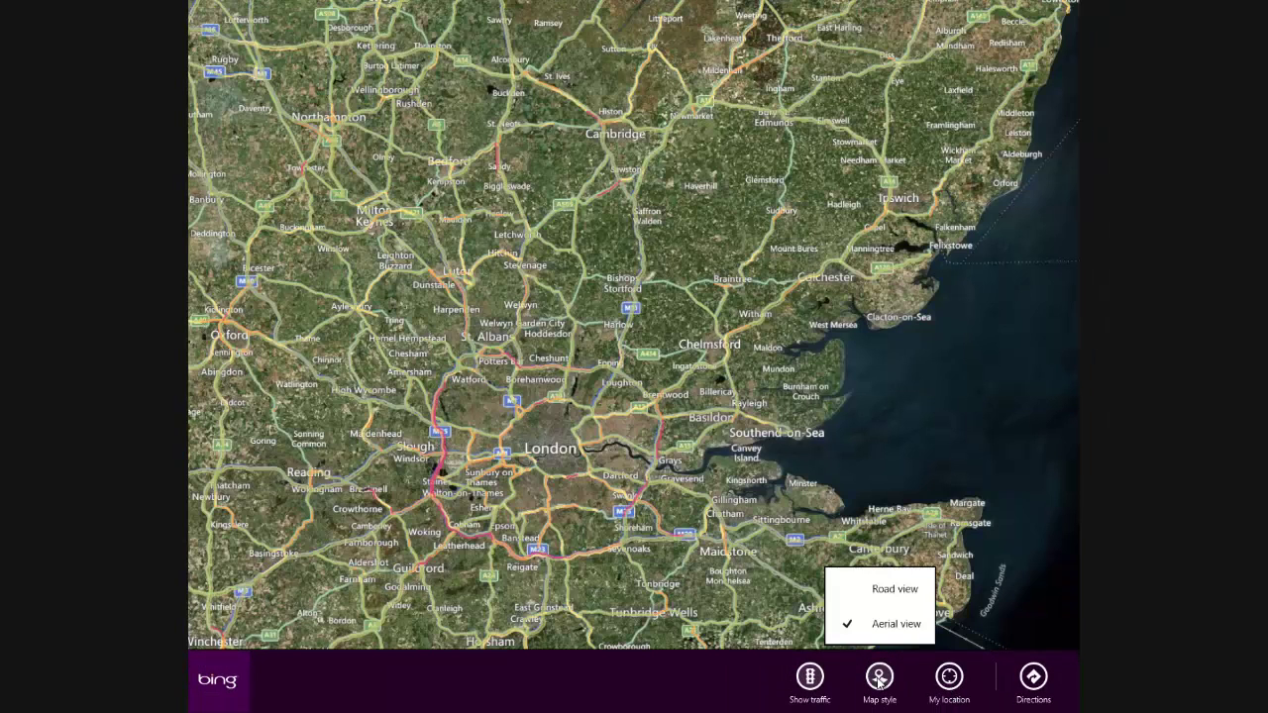
click(897, 584)
Step: Try to show the current position on the map with My location, and dismiss the map commands
right_click(896, 599)
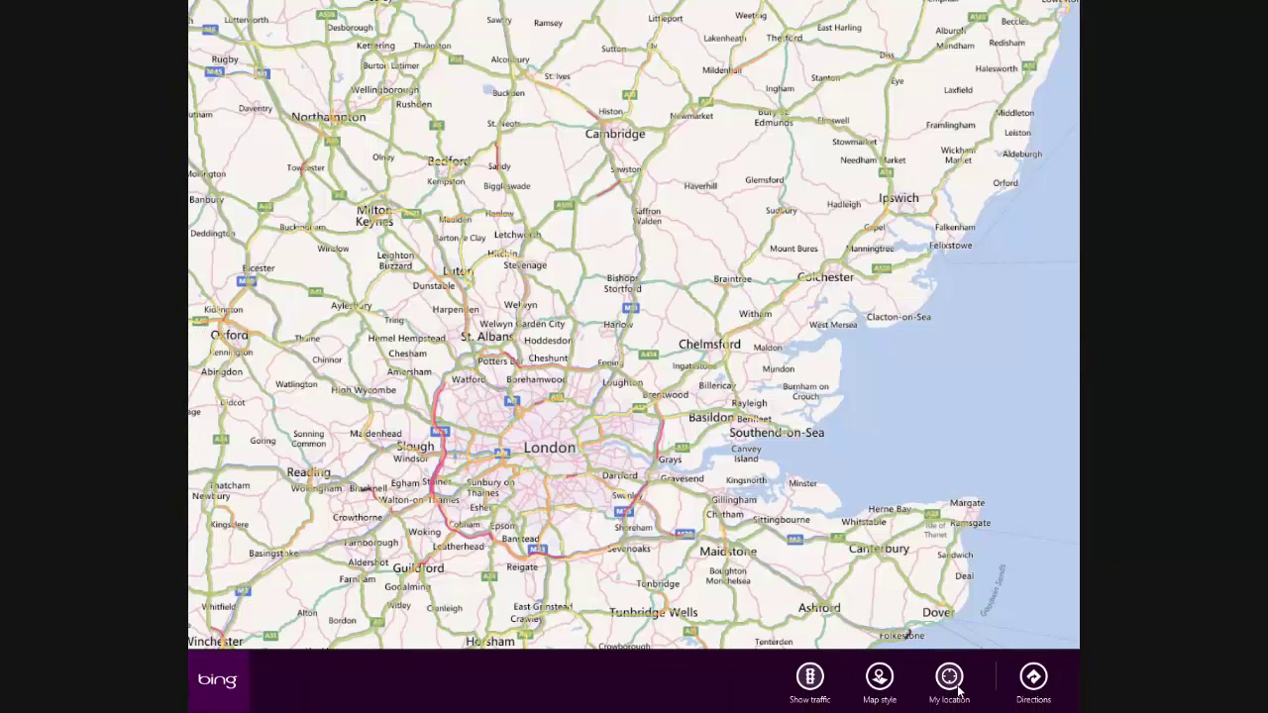
right_click(961, 691)
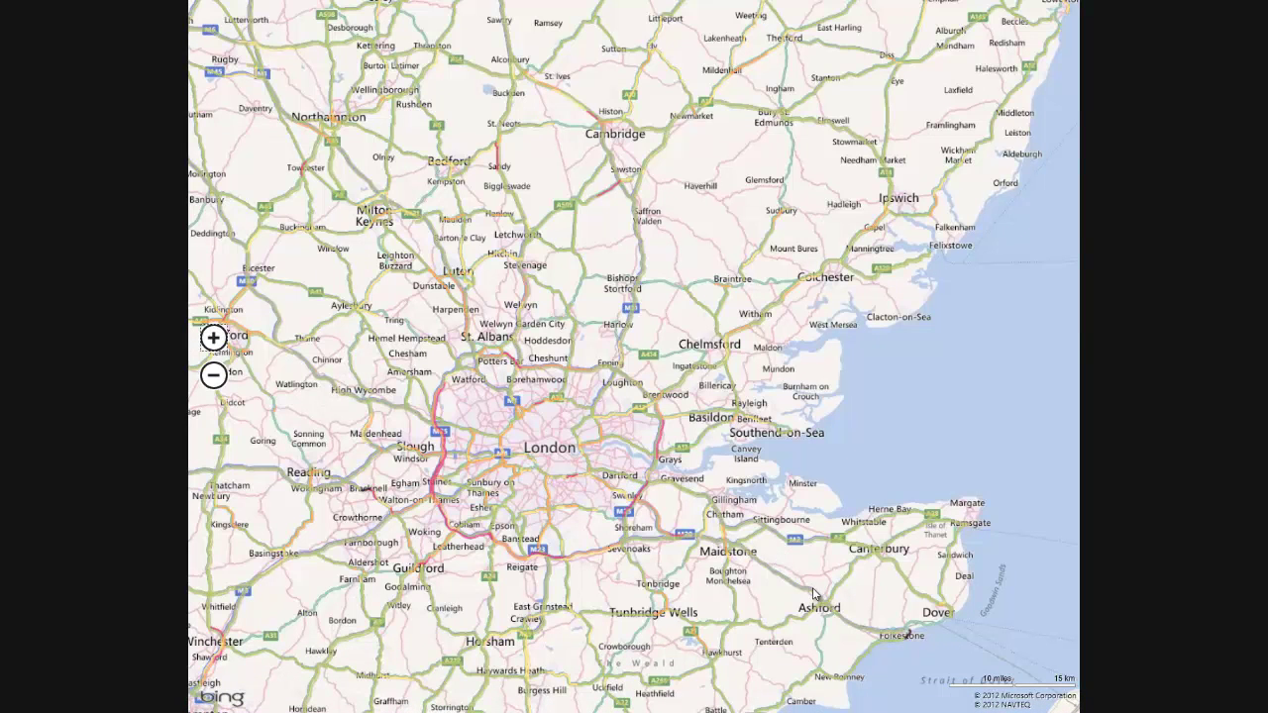
right_click(986, 654)
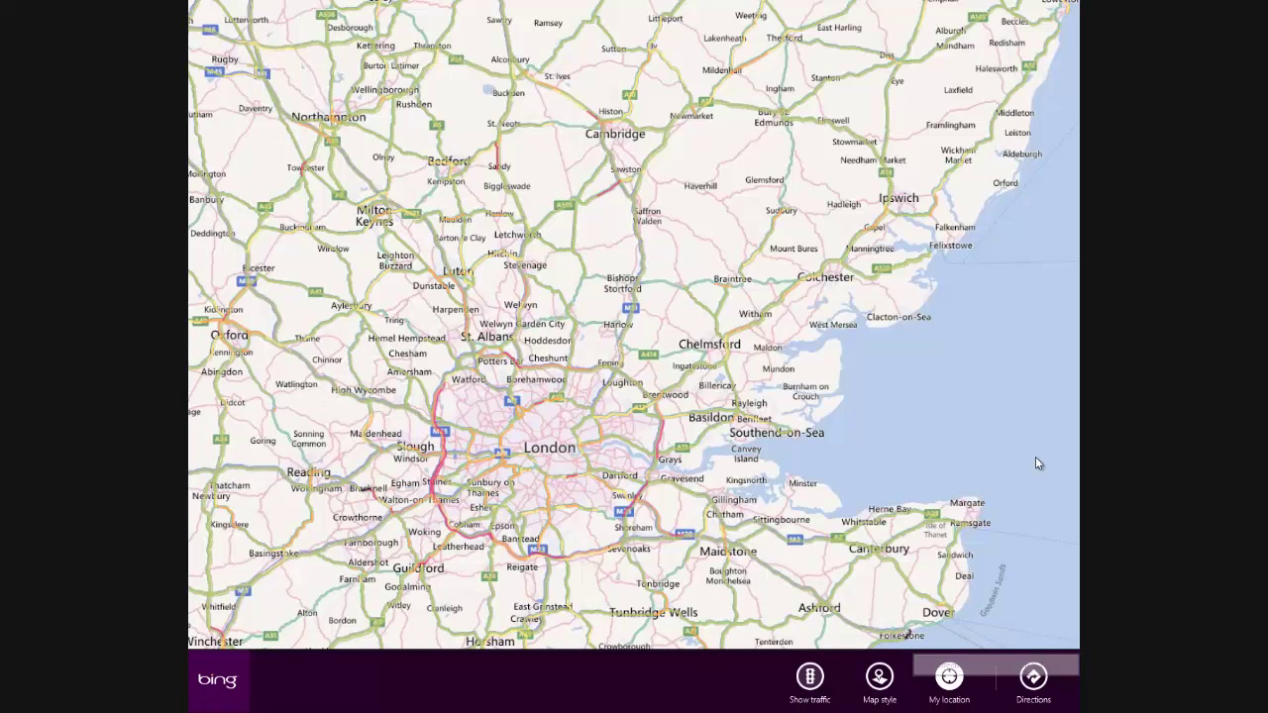
click(619, 392)
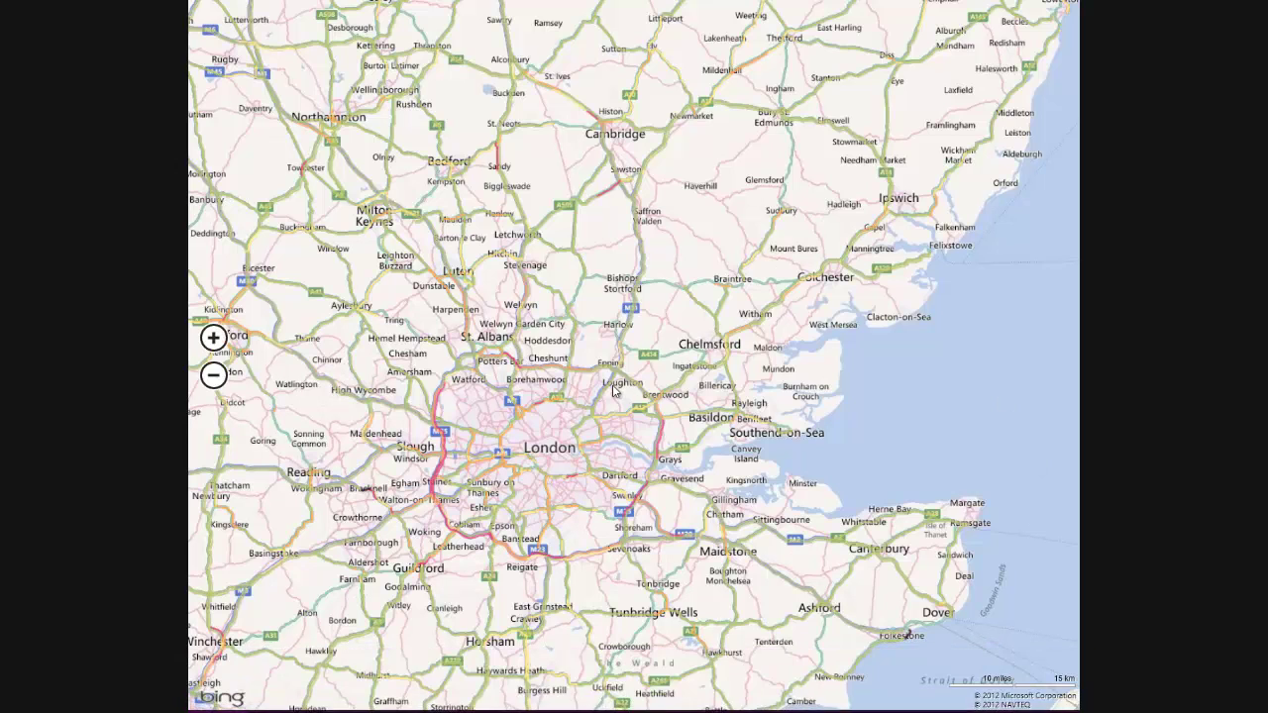
Step: Zoom in on London and shift the road map to inspect the traffic on the surrounding roads
scroll(607, 385, up, 3)
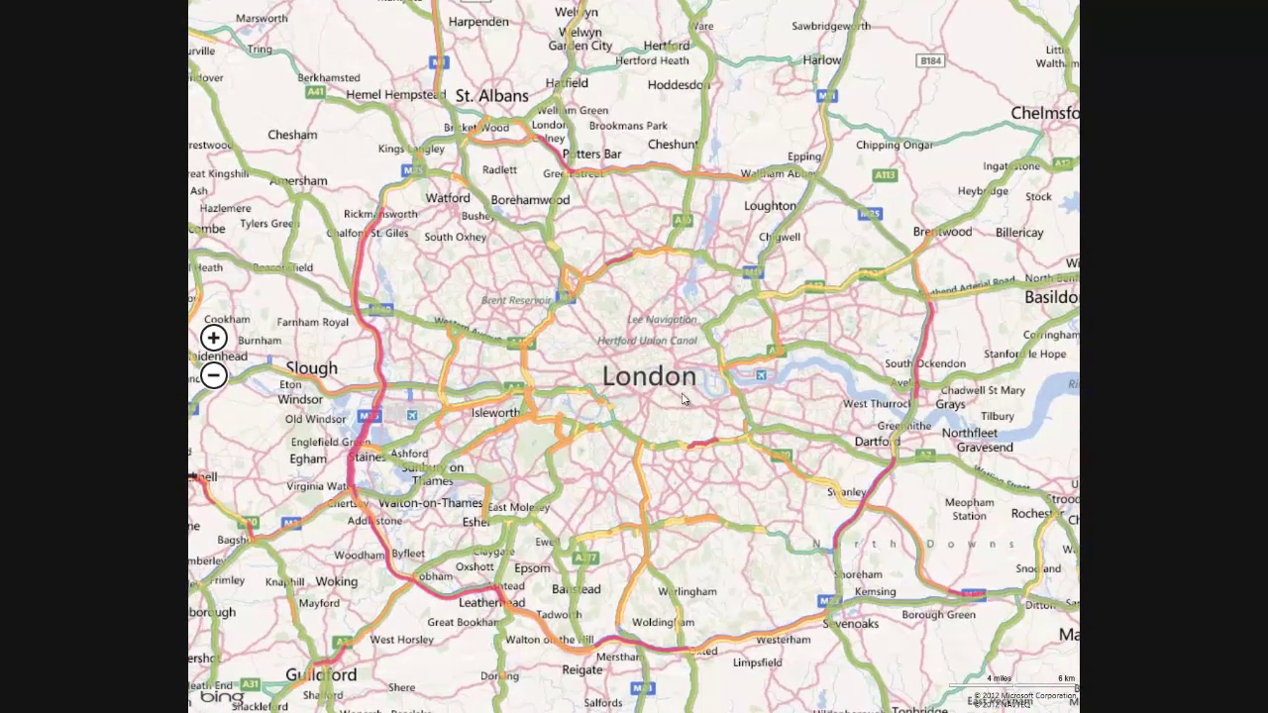
scroll(607, 385, up, 2)
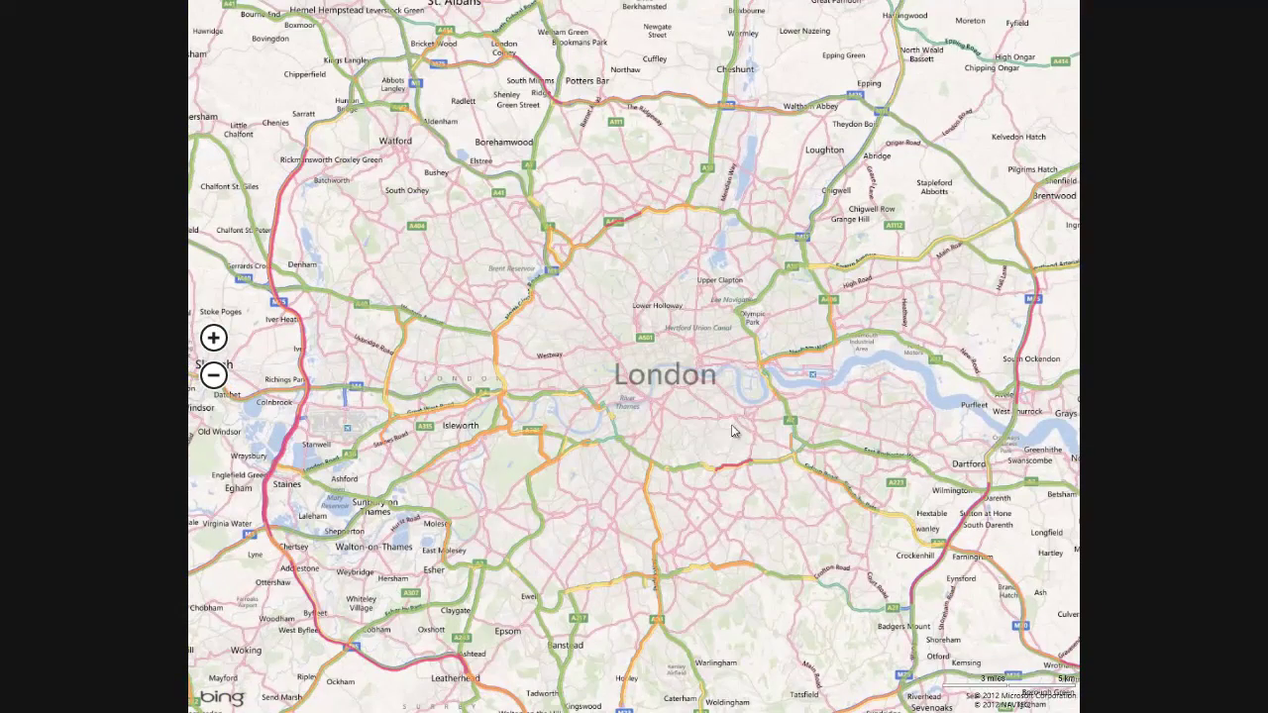
drag(731, 424, 680, 448)
scroll(680, 443, up, 1)
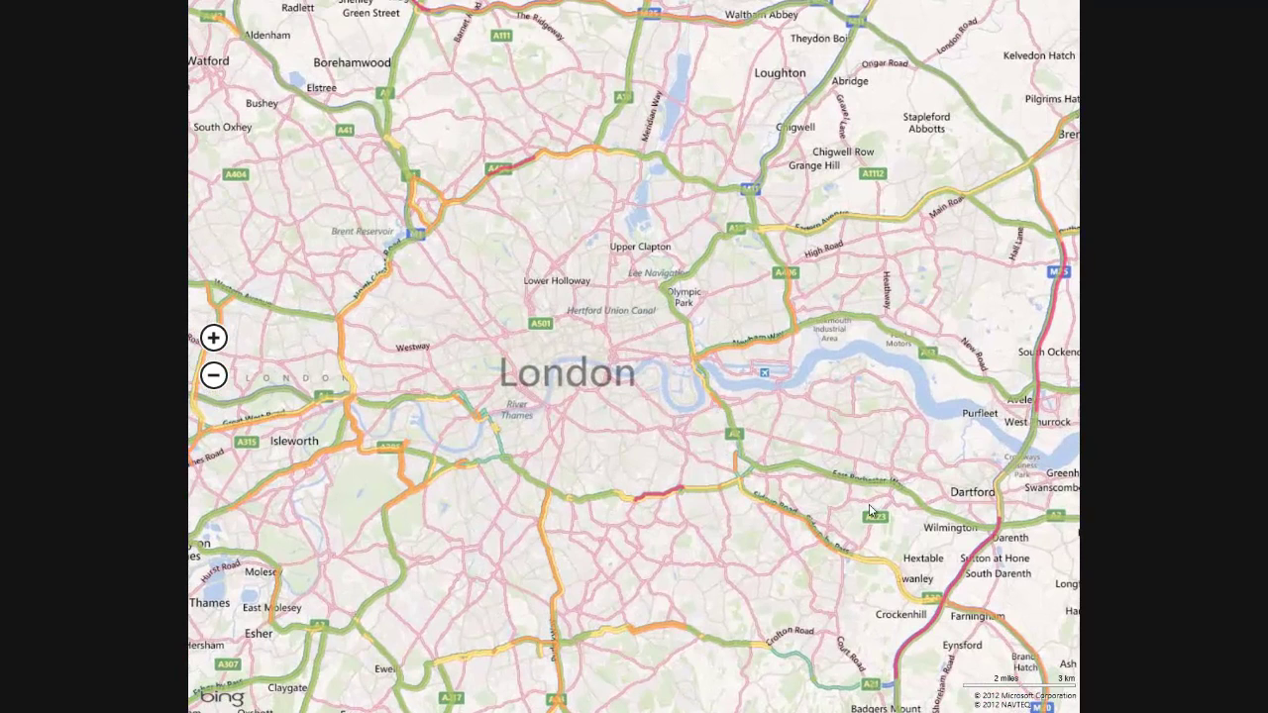
Step: Return to the Start screen and open the user account options
key(super)
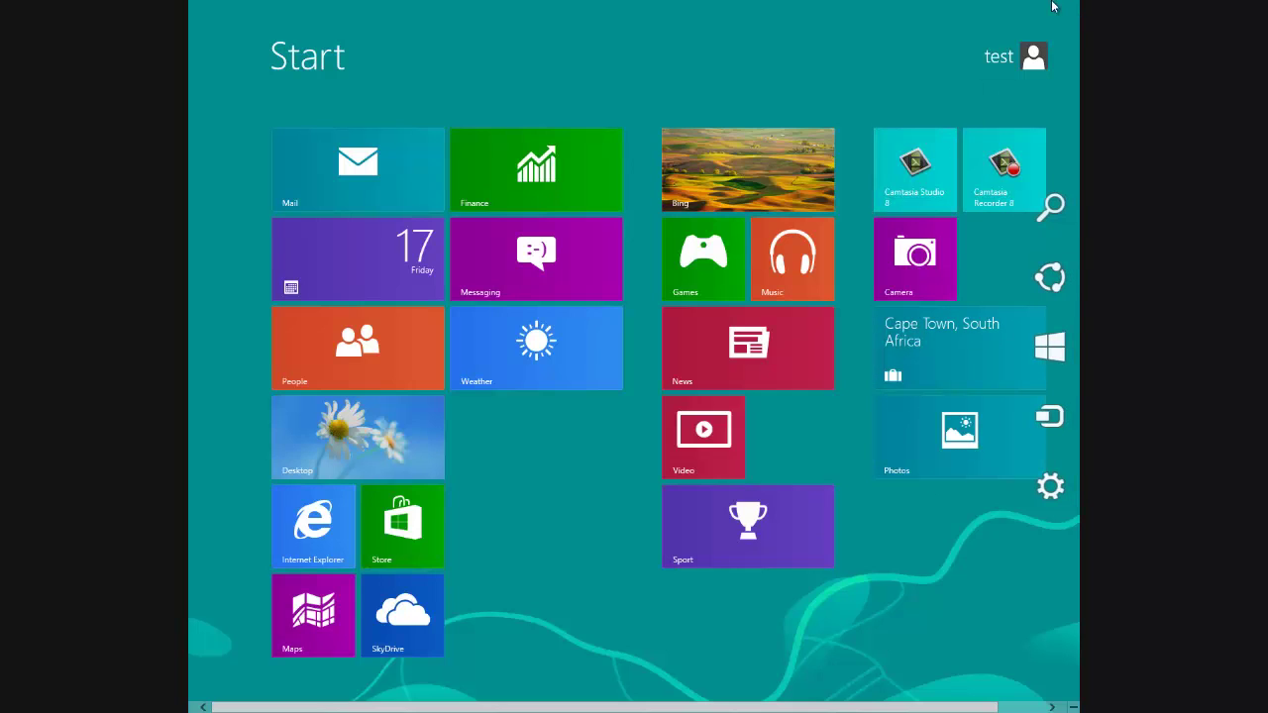
click(1034, 57)
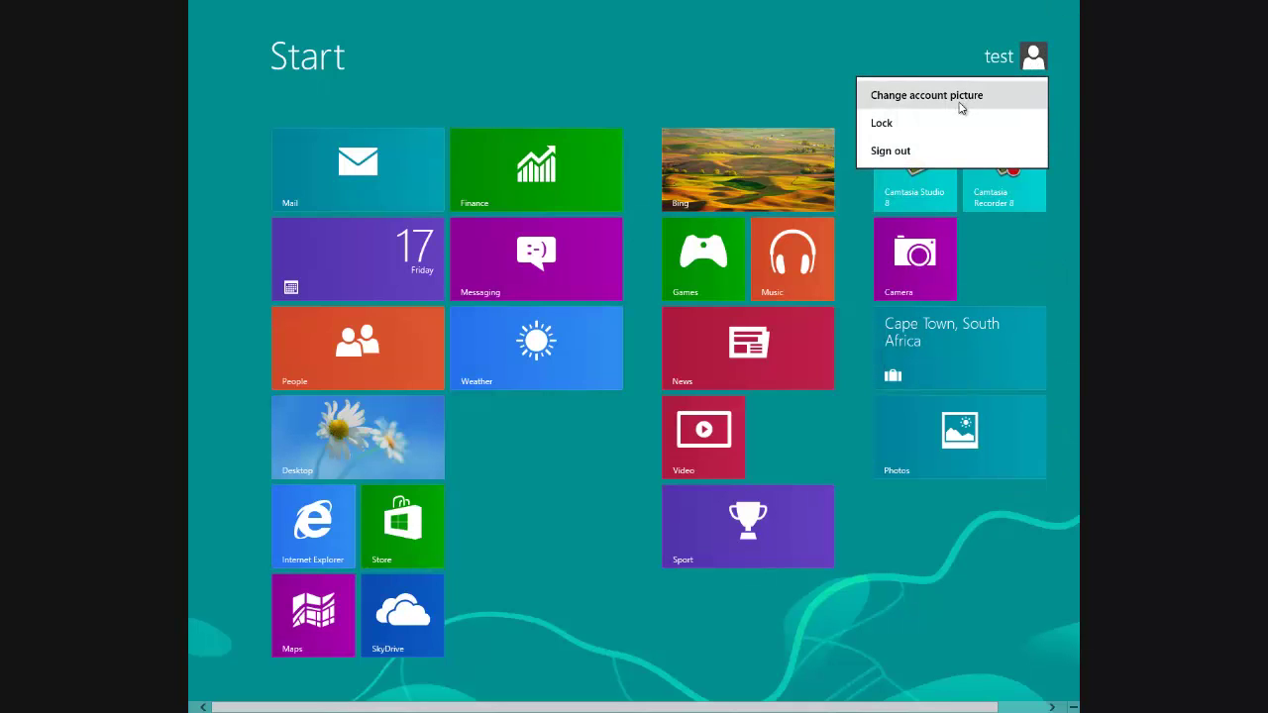